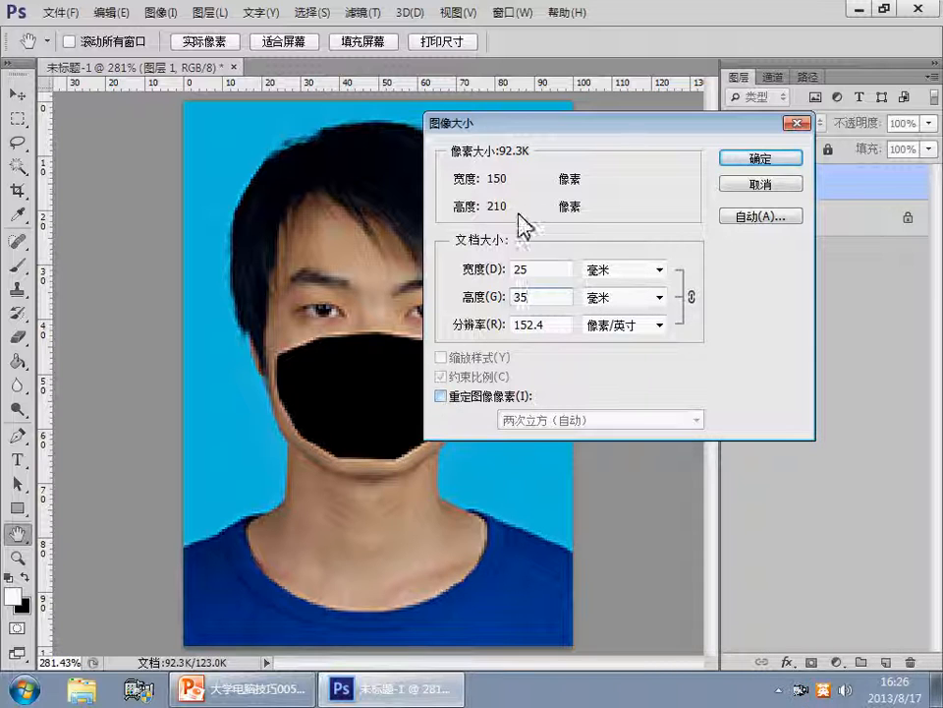
Enable image resampling and apply the image size settings.
left_click(442, 399)
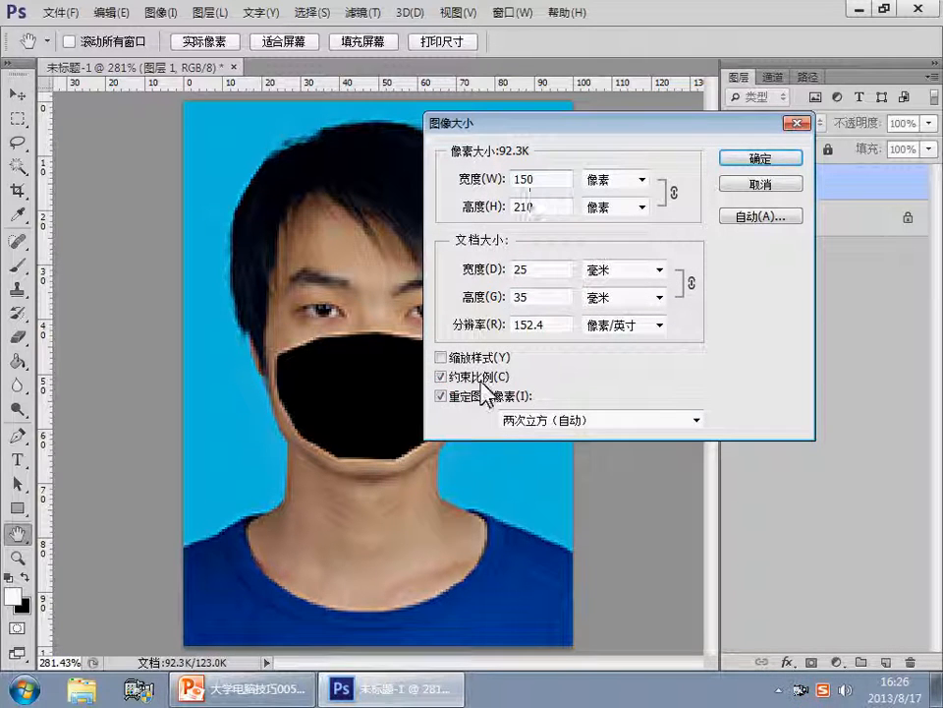
left_click(761, 157)
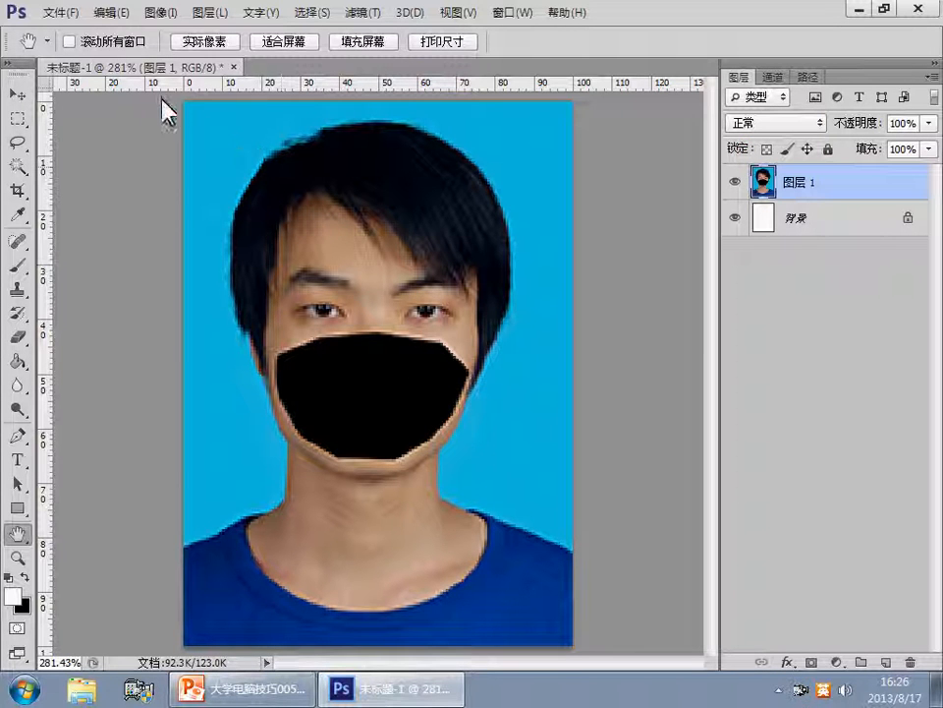
Start saving a copy of the photo to the desktop and set its file format to JPEG.
left_click(69, 13)
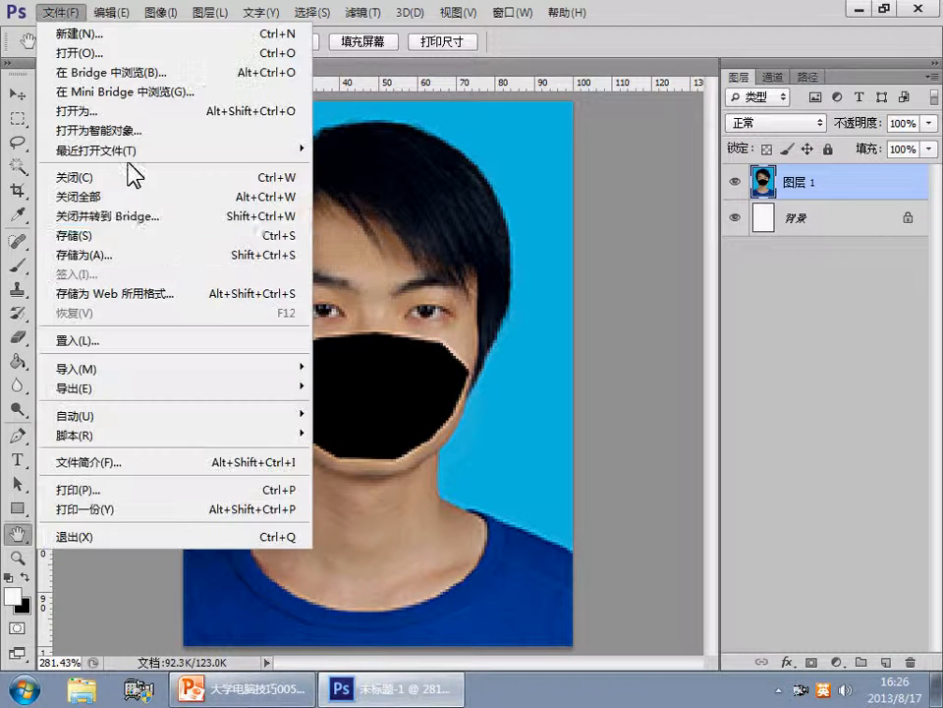
left_click(159, 254)
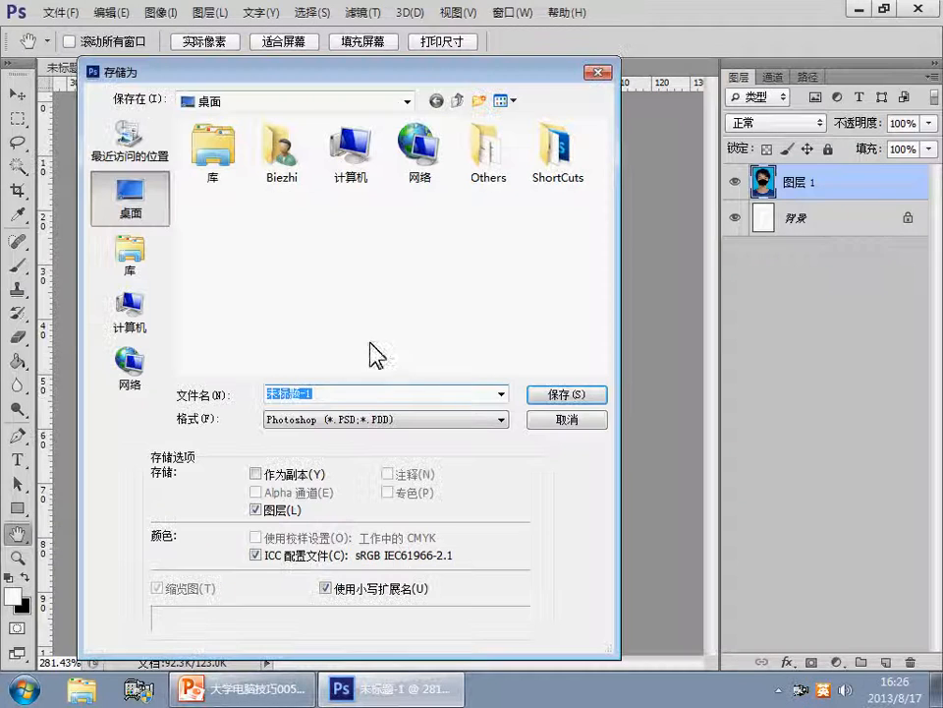
left_click(330, 393)
left_click_drag(361, 397, 233, 395)
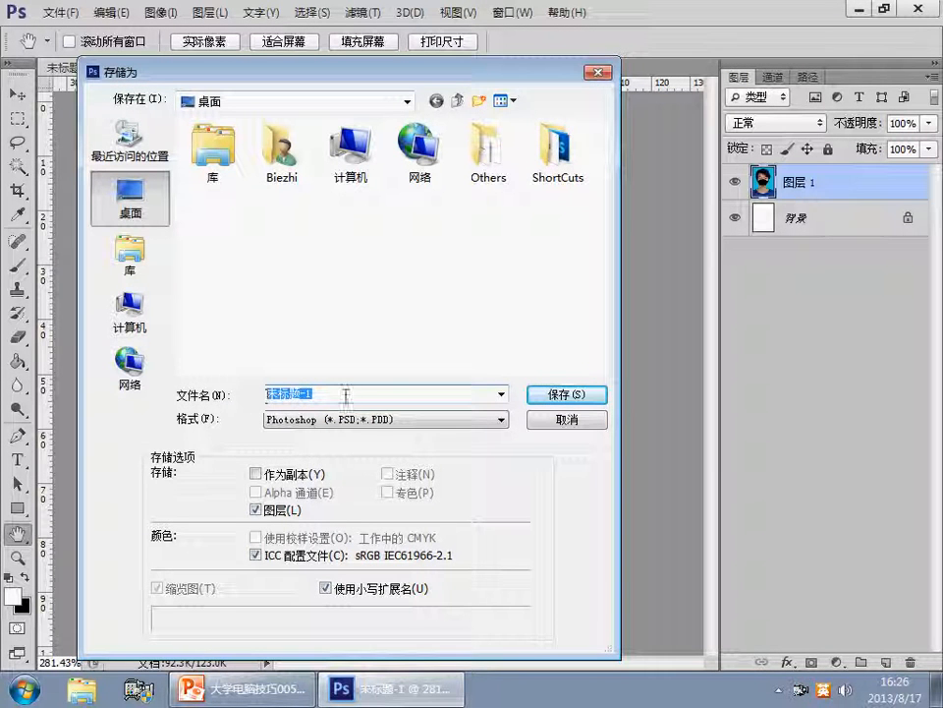
left_click(381, 420)
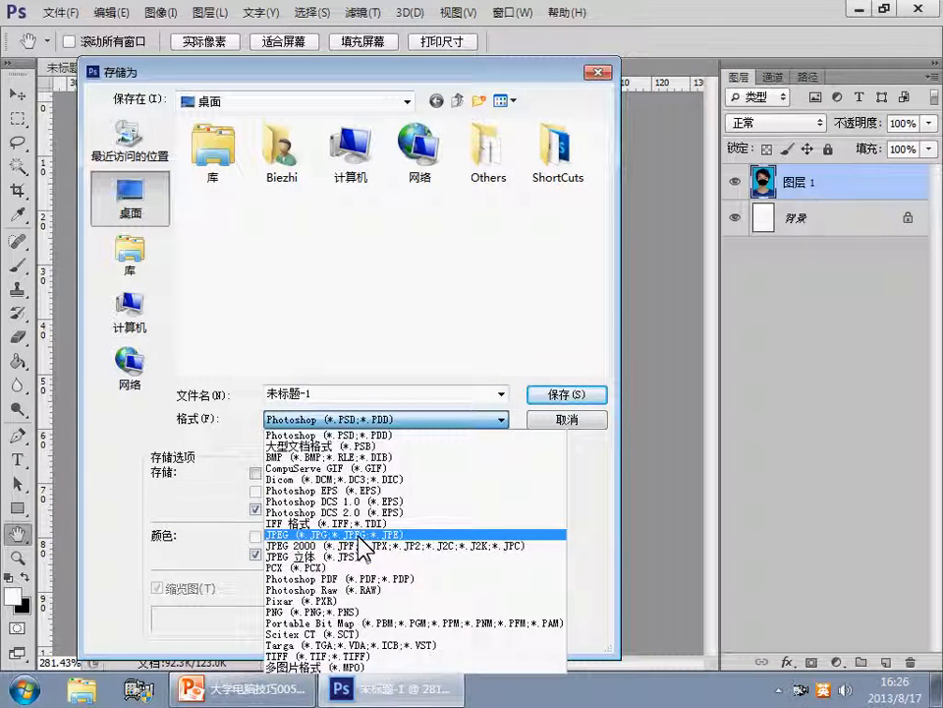
left_click(357, 536)
Name the JPEG copy 入学照片1 and save it at quality 12 (最佳) with the baseline standard format option.
left_click(374, 394)
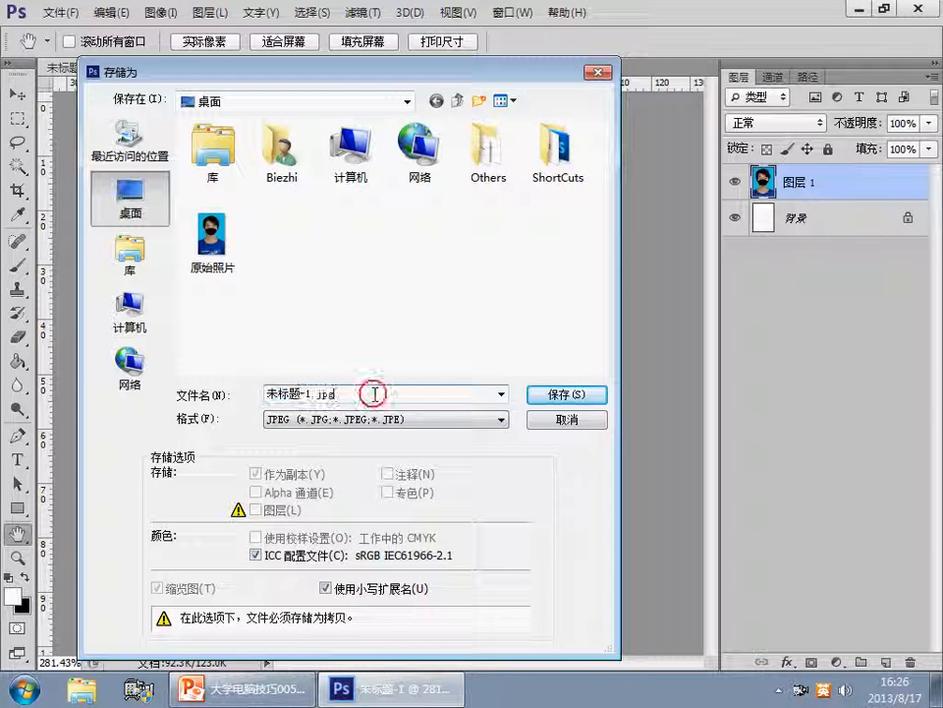
type("ru")
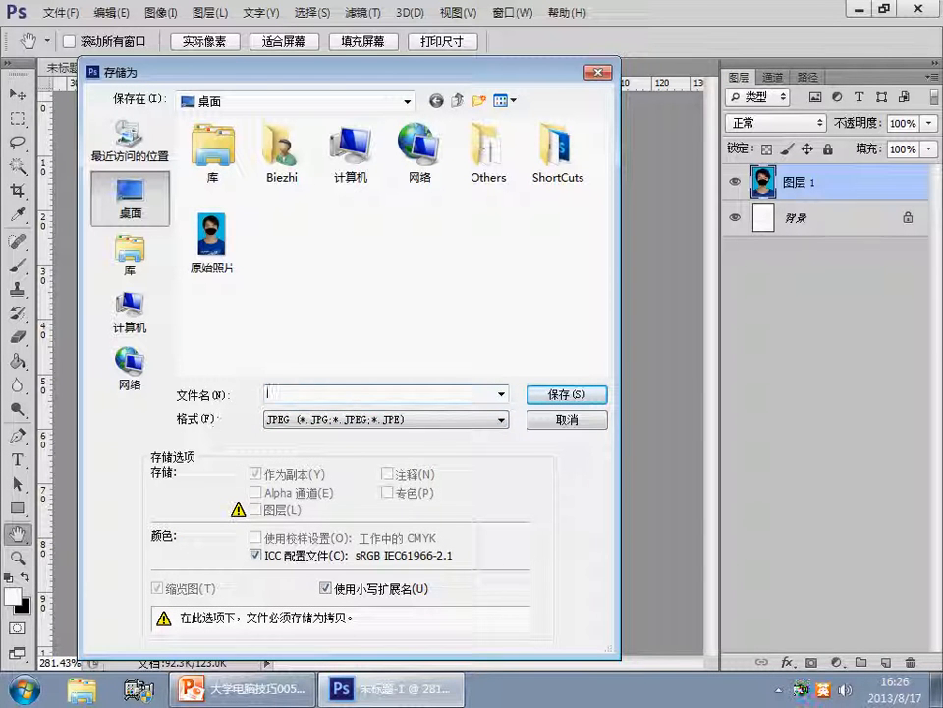
type("x")
key("space")
type("zhaopi")
key("space")
type("1")
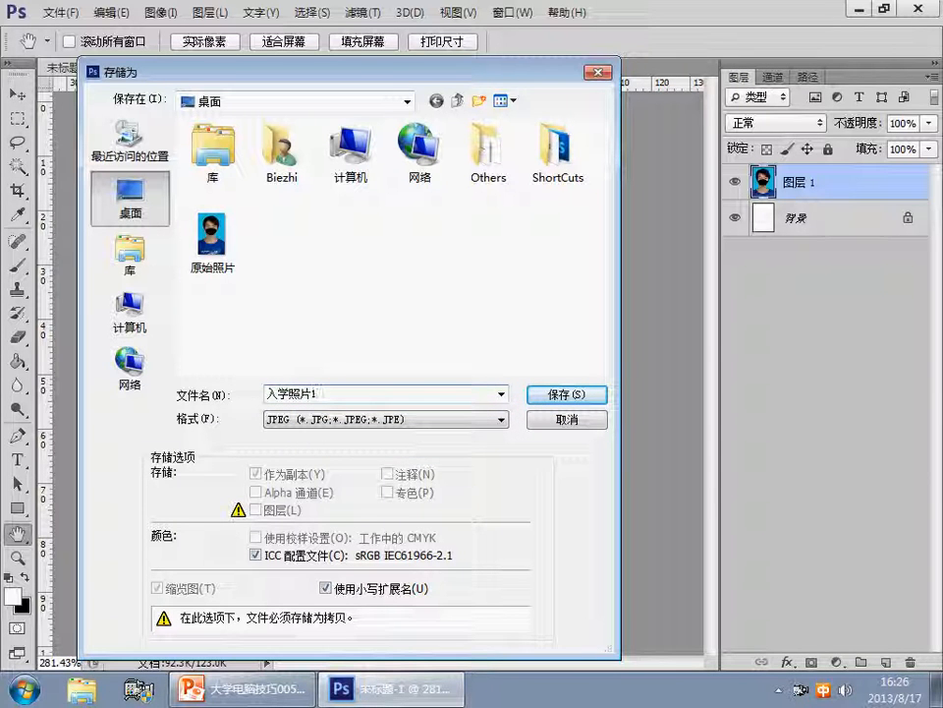
left_click(567, 396)
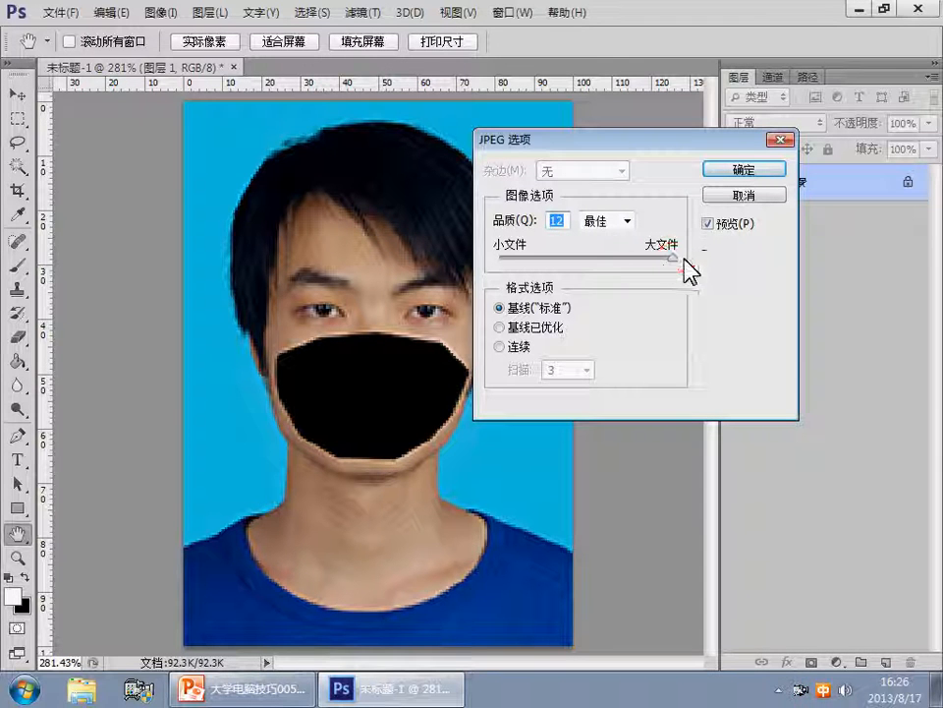
left_click(739, 169)
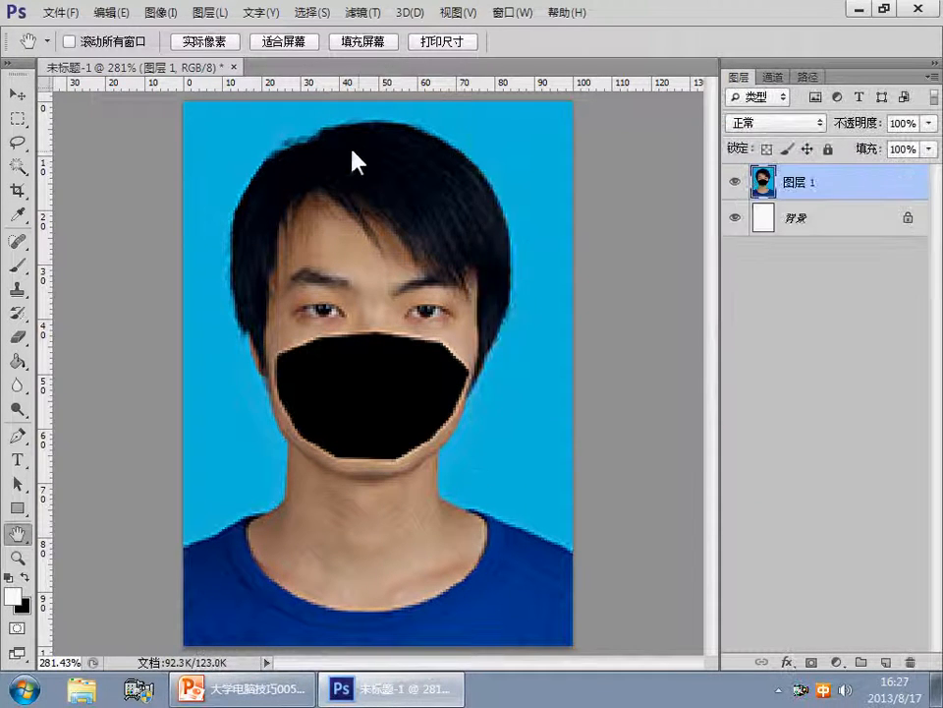
Save another copy of the photo to the desktop in JPEG format under the name 入学照片2.
left_click(61, 13)
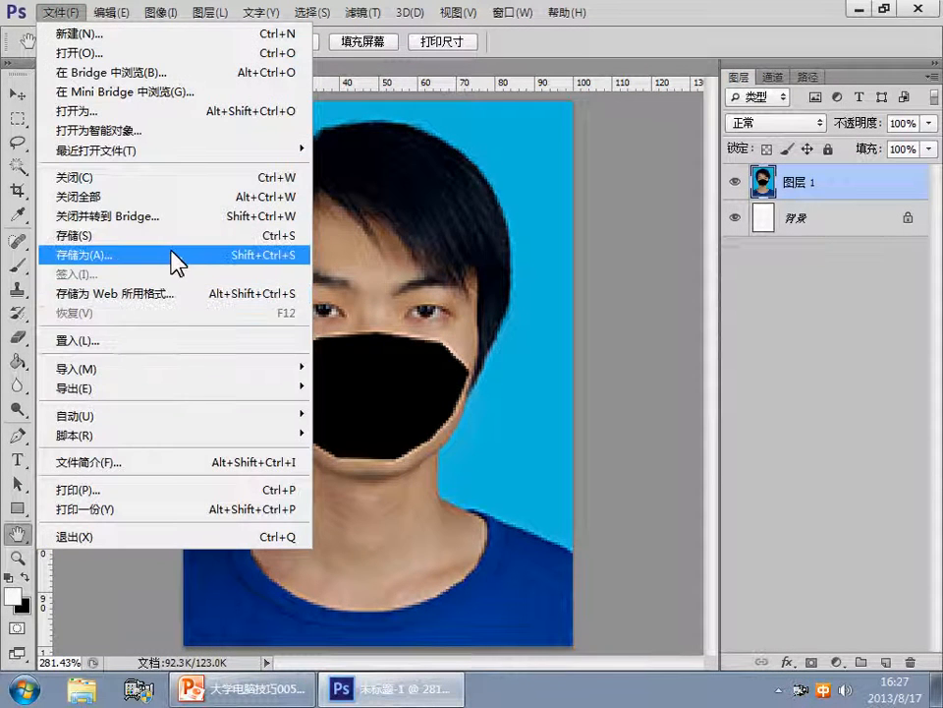
left_click(175, 255)
left_click(363, 419)
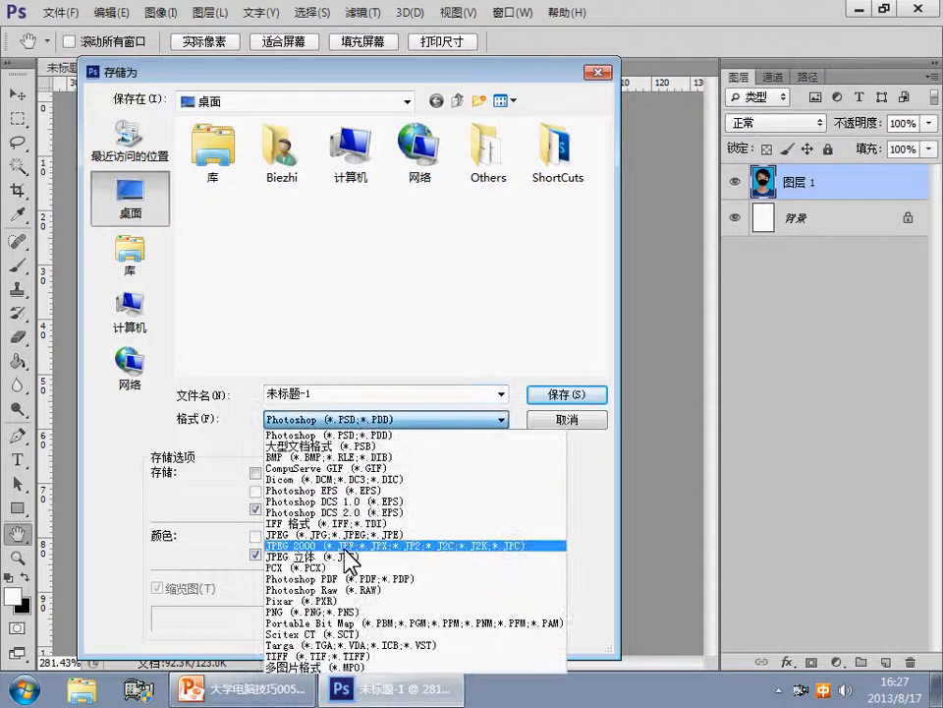
left_click(356, 534)
left_click(209, 273)
left_click(336, 396)
left_click_drag(318, 397, 306, 396)
left_click(560, 395)
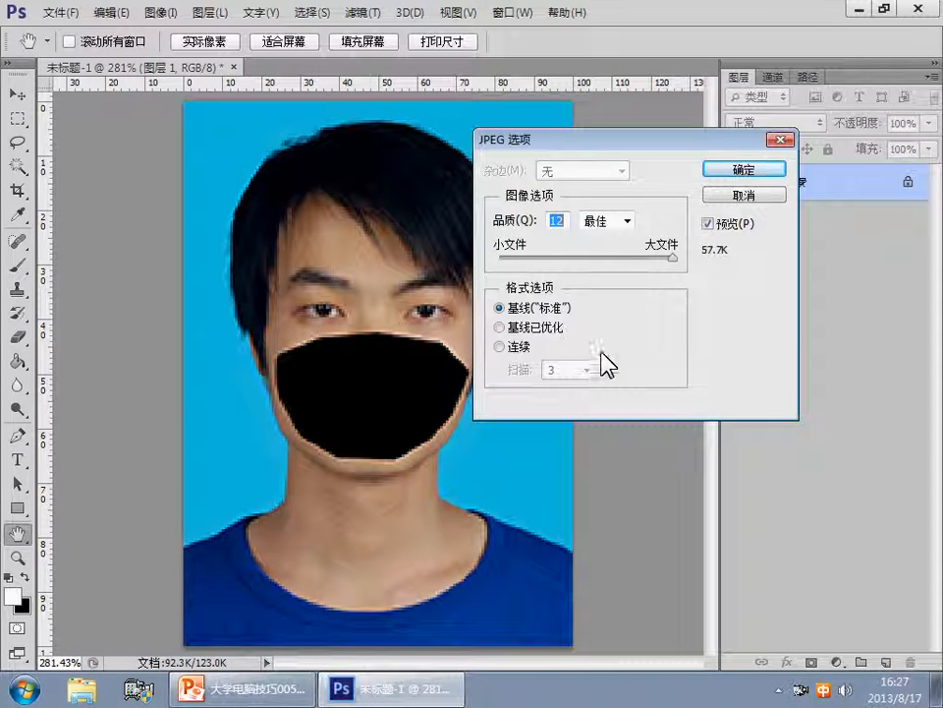
Set the JPEG quality of the second copy to 0 (低) and finish saving it.
left_click_drag(678, 269, 500, 259)
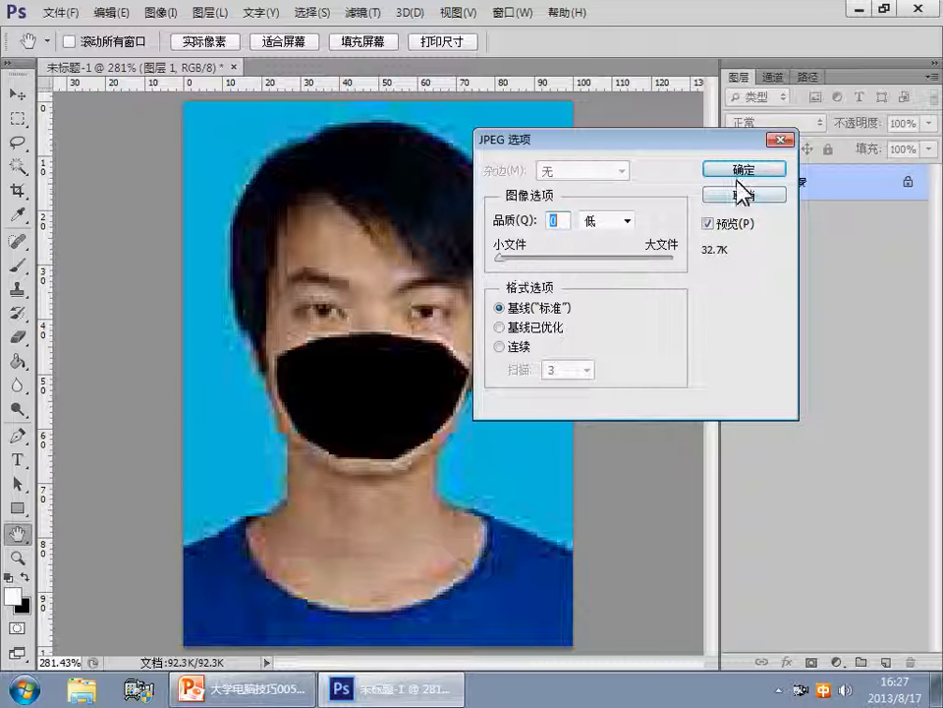
left_click(503, 255)
left_click(742, 172)
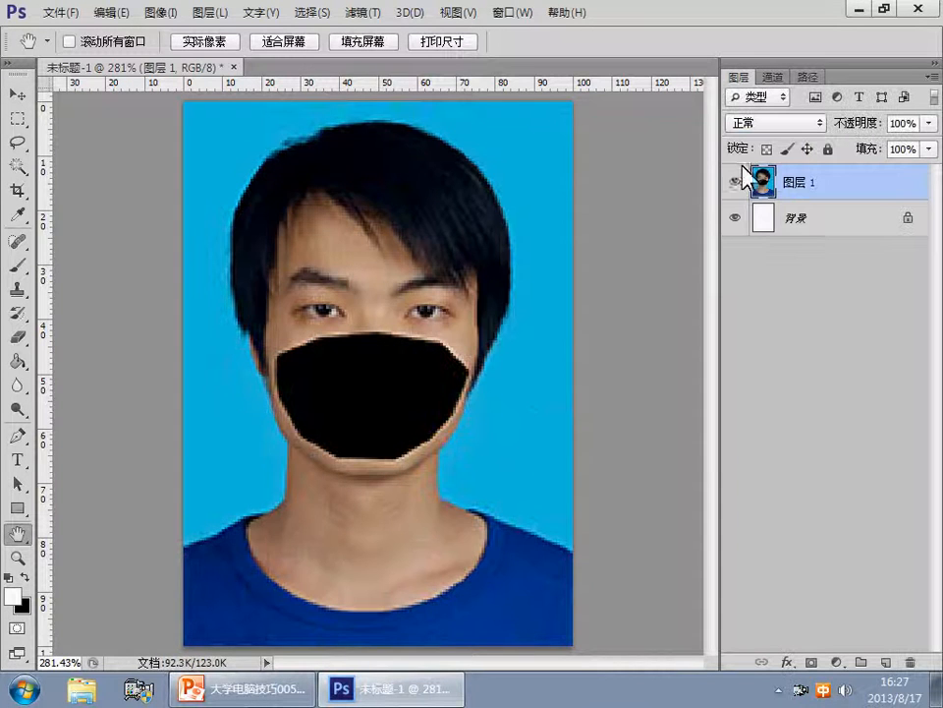
Switch to the PowerPoint presentation and review the photo's background, pixel size, print size, format and disk space requirements on the slide.
left_click(862, 9)
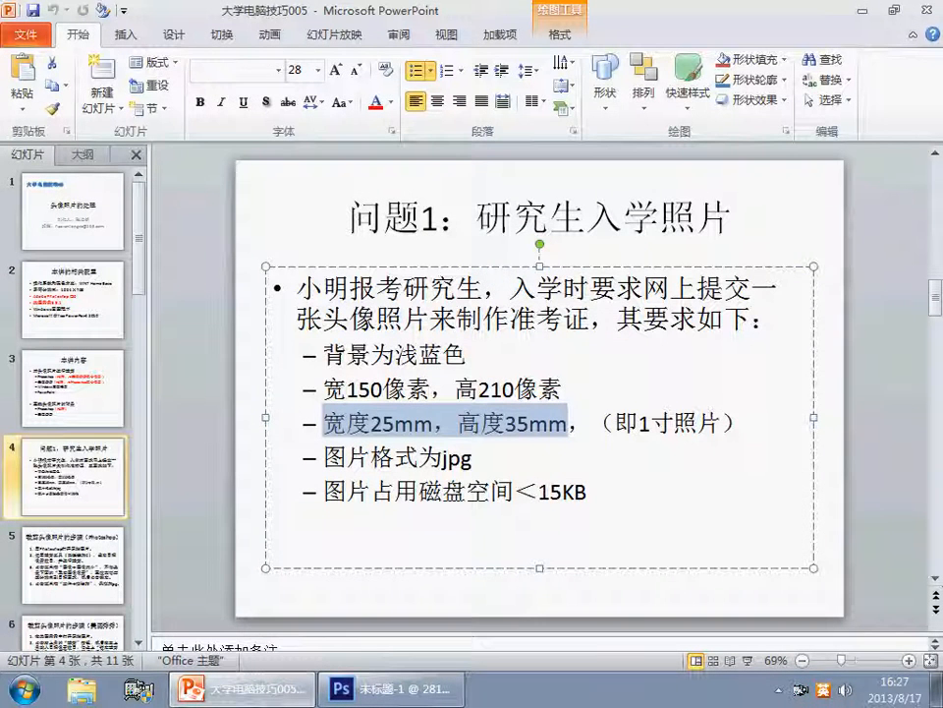
left_click(884, 242)
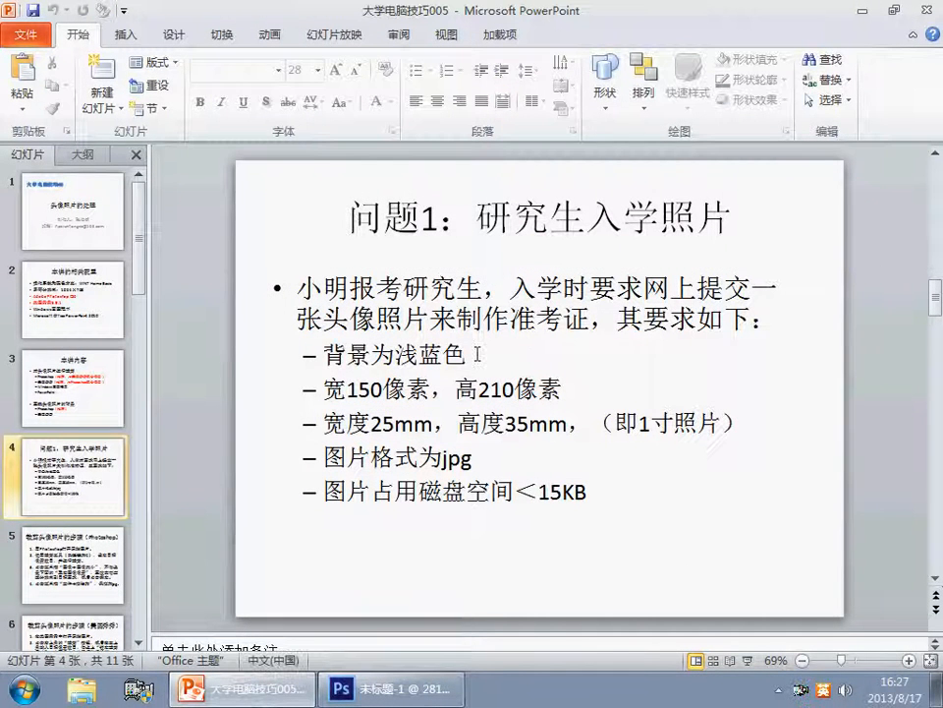
left_click_drag(325, 354, 323, 389)
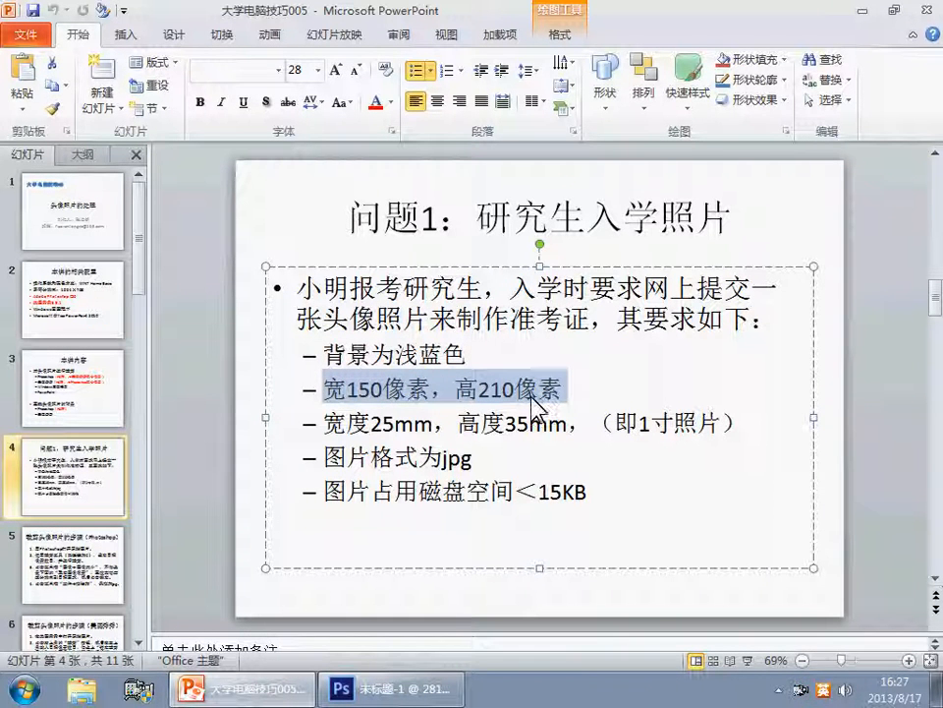
left_click_drag(569, 423, 324, 424)
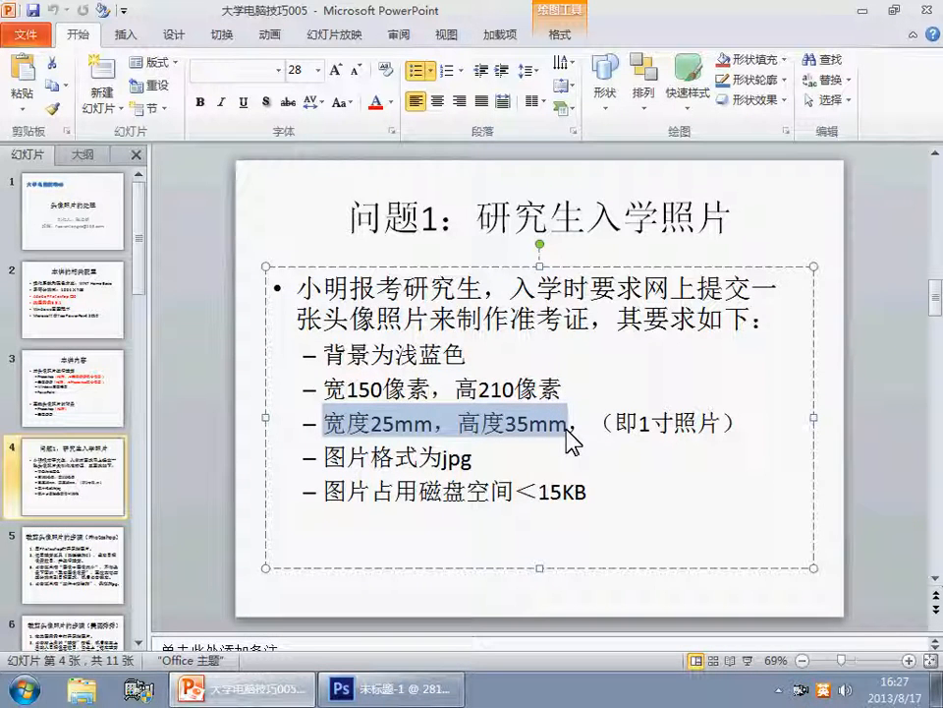
left_click_drag(485, 456, 324, 458)
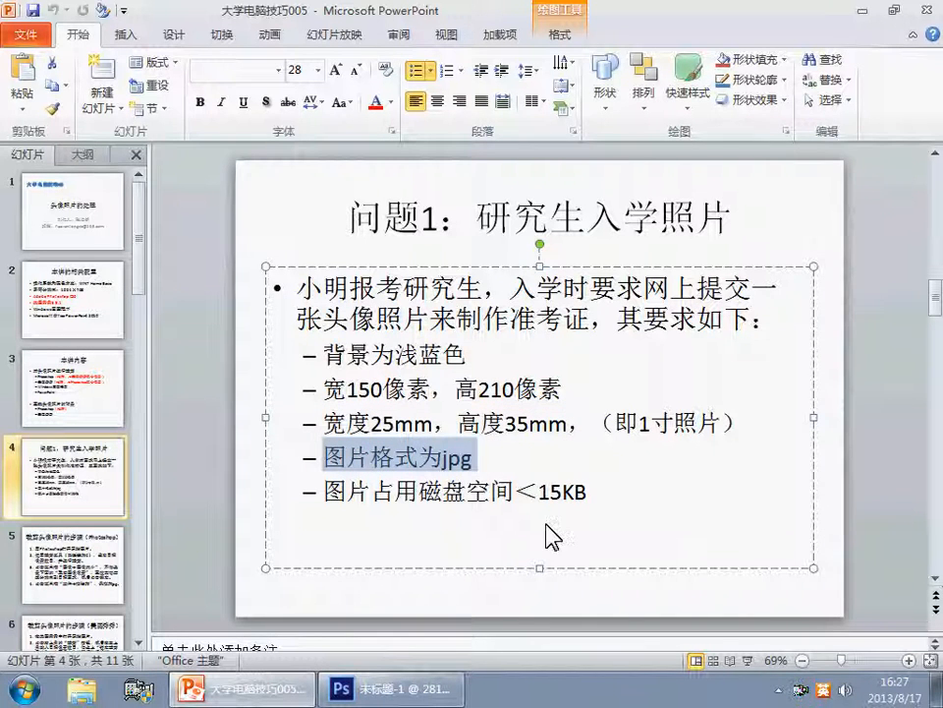
left_click_drag(611, 490, 326, 491)
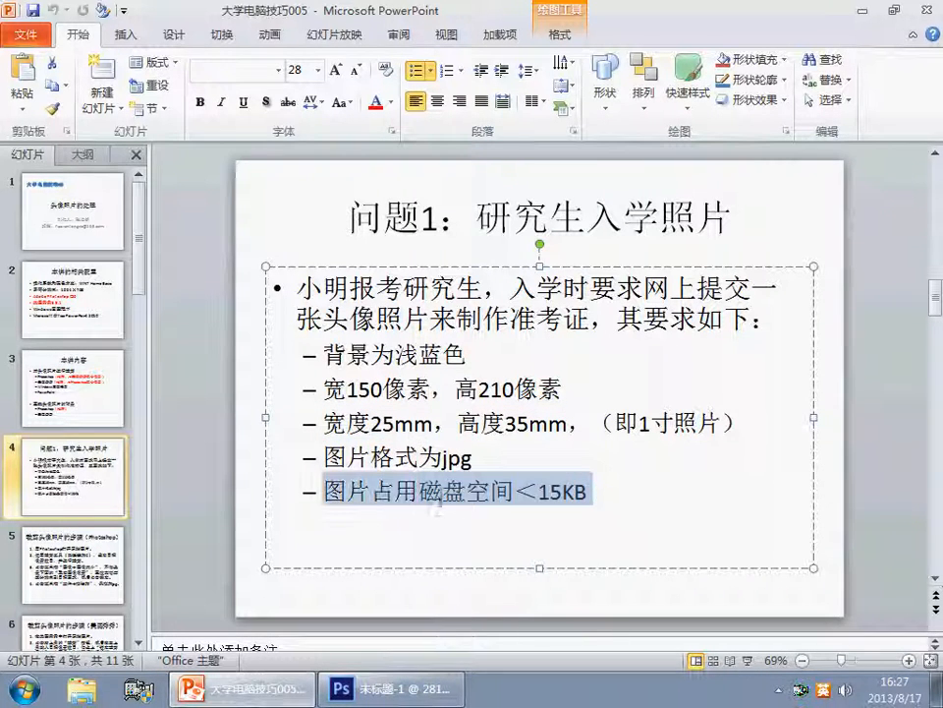
Go to the desktop and view 入学照片1 and 入学照片2 one after the other in the image viewer.
left_click(862, 12)
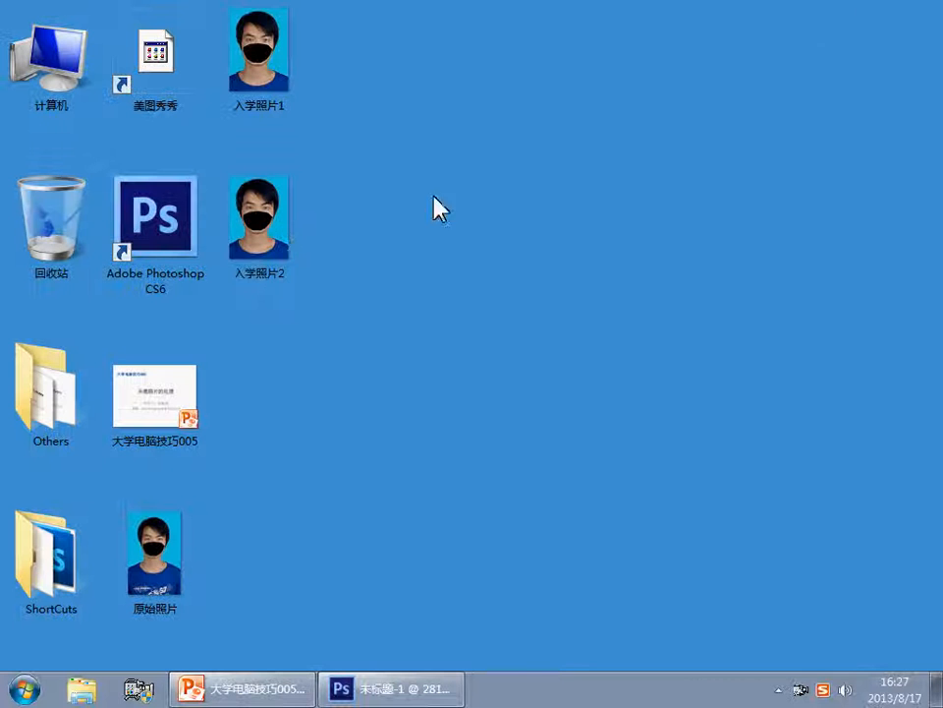
left_click(275, 80)
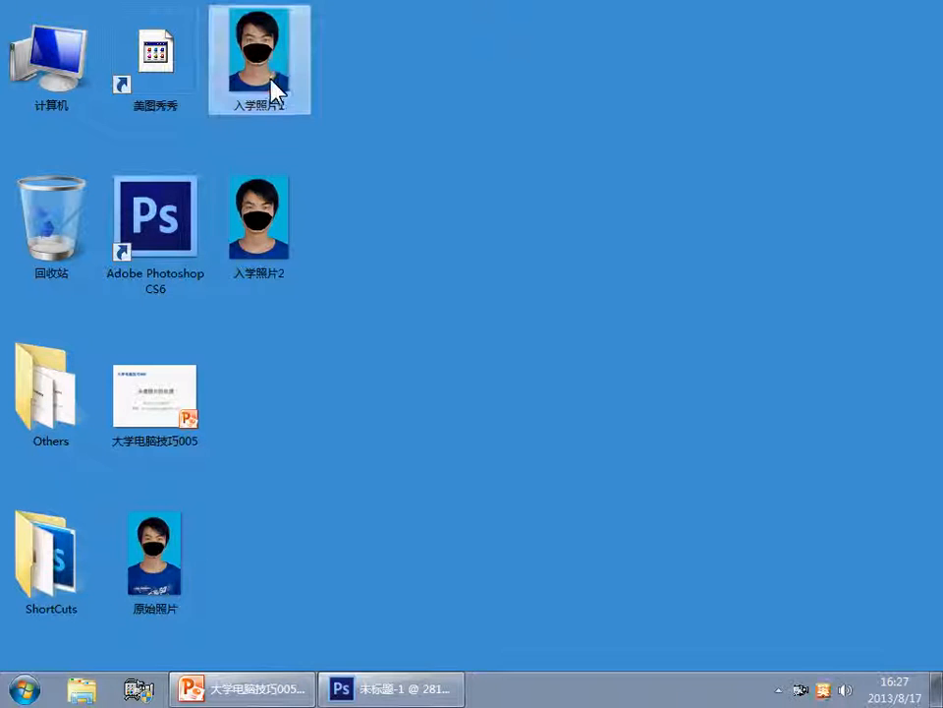
left_click(267, 202)
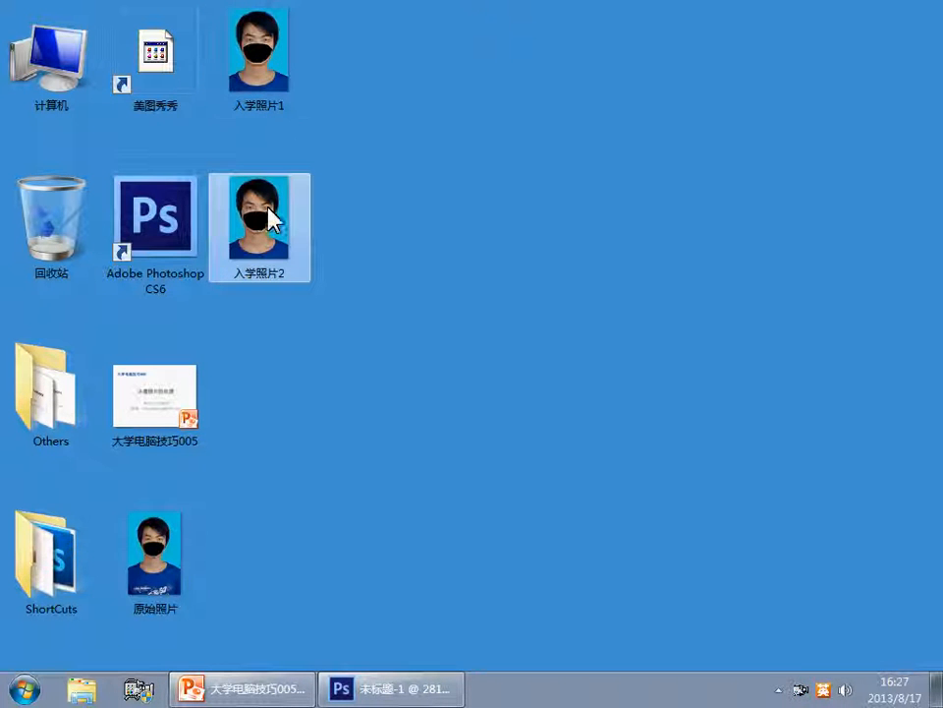
left_click(274, 108, "ctrl")
double_click(269, 61)
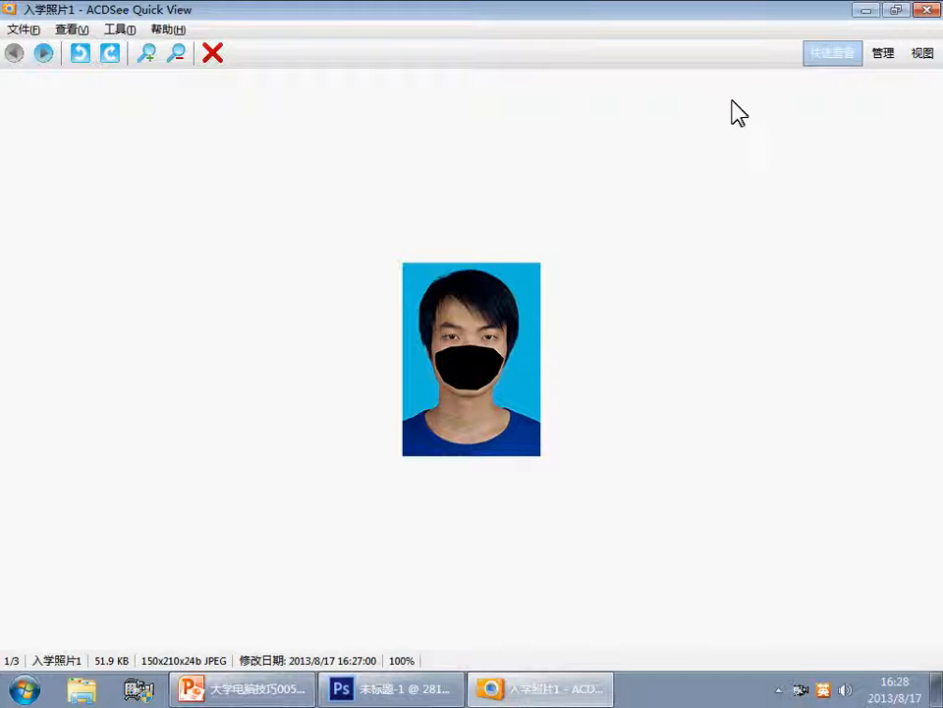
left_click(926, 11)
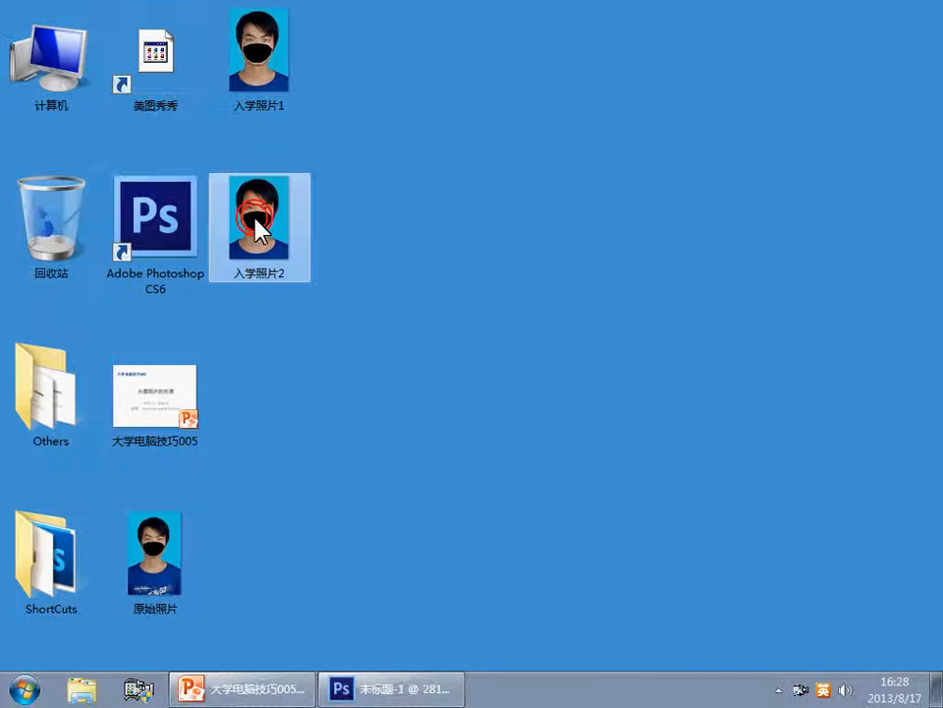
double_click(254, 227)
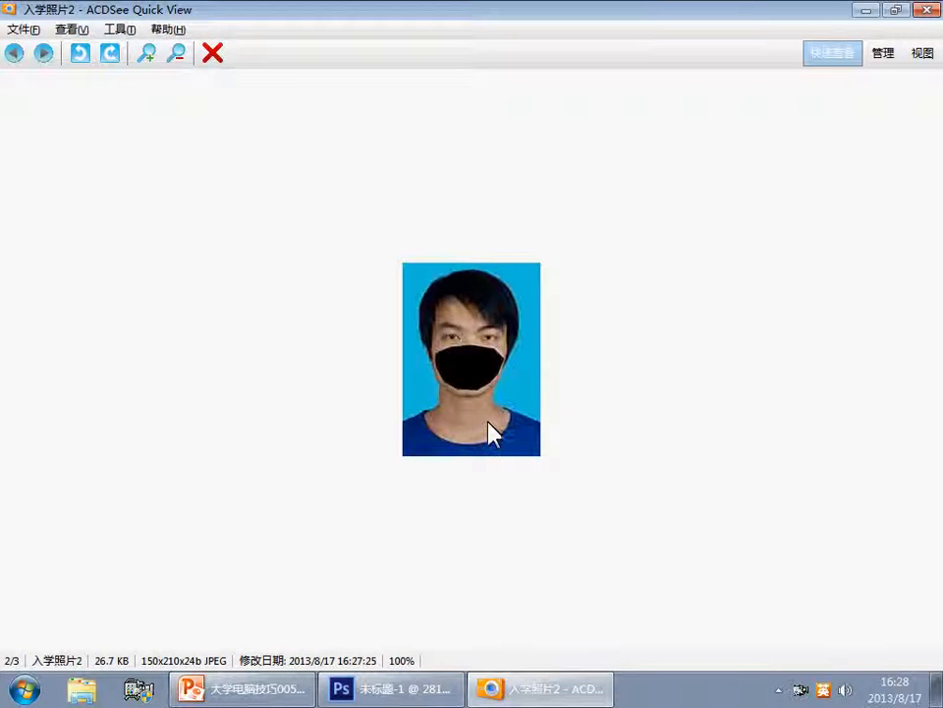
left_click(927, 11)
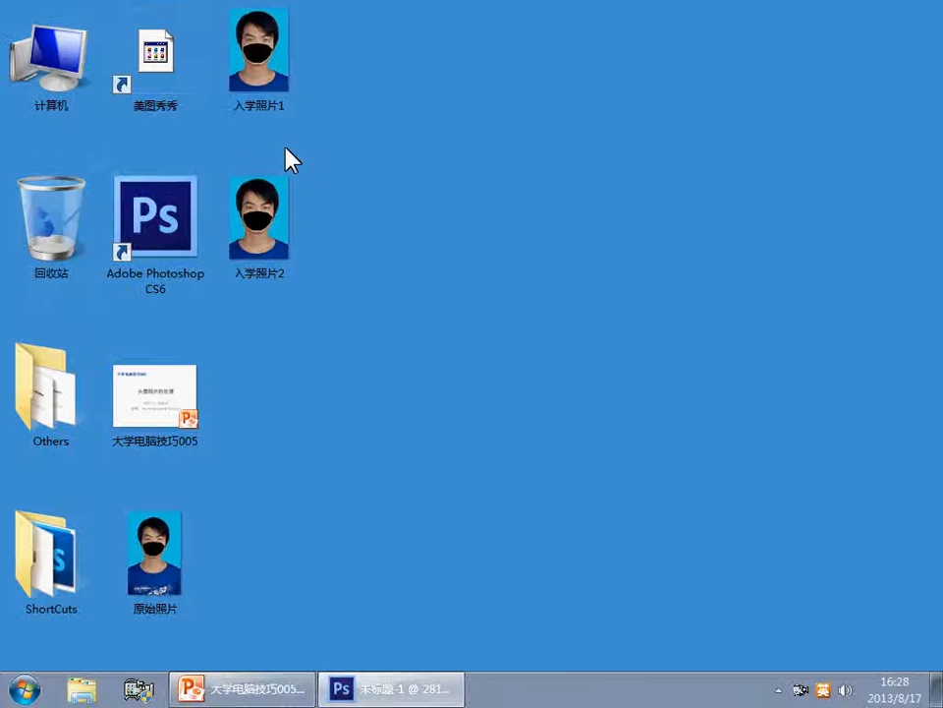
Open the file properties of both 入学照片1 and 入学照片2 on the desktop.
left_click(275, 69)
right_click(276, 62)
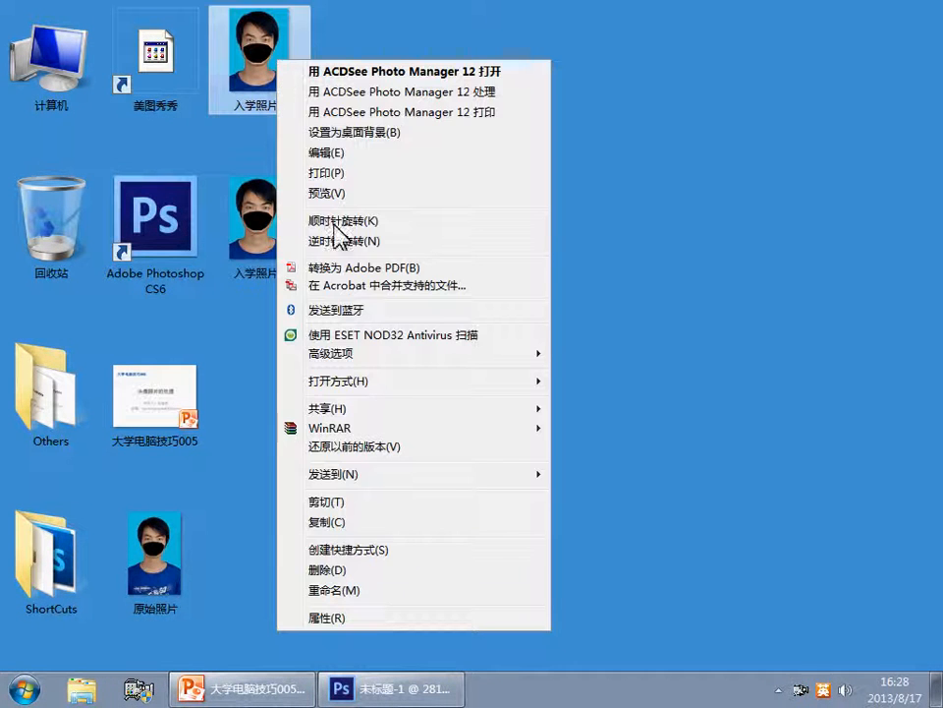
left_click(416, 620)
left_click_drag(492, 80, 564, 122)
left_click(279, 211)
right_click(279, 210)
left_click(398, 653)
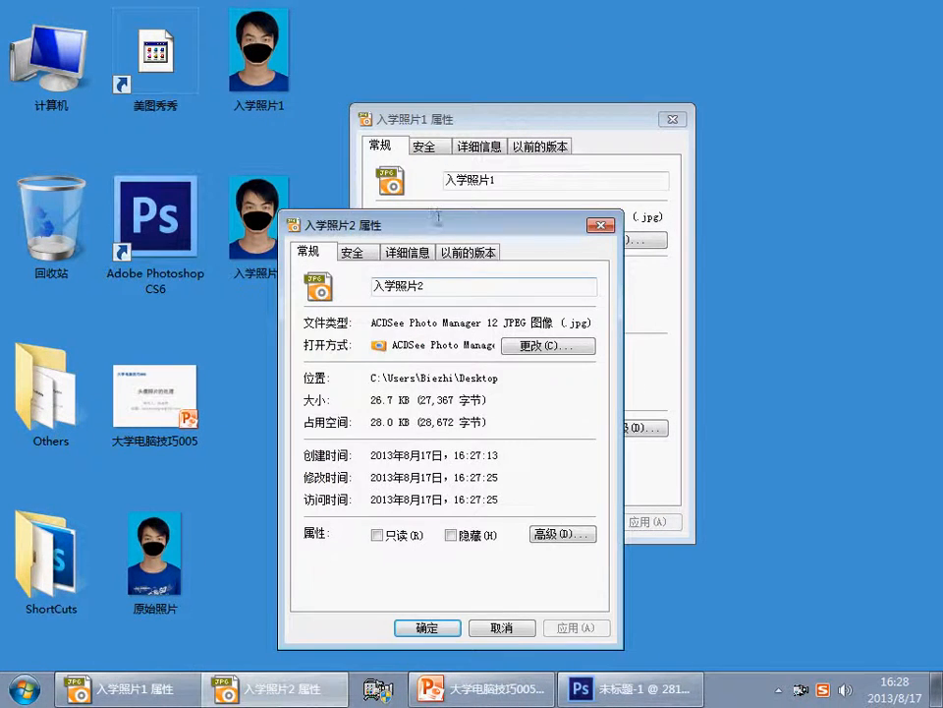
Place the two properties windows side by side and compare the file sizes of 入学照片1 and 入学照片2.
left_click_drag(433, 224, 680, 189)
left_click_drag(595, 112, 334, 119)
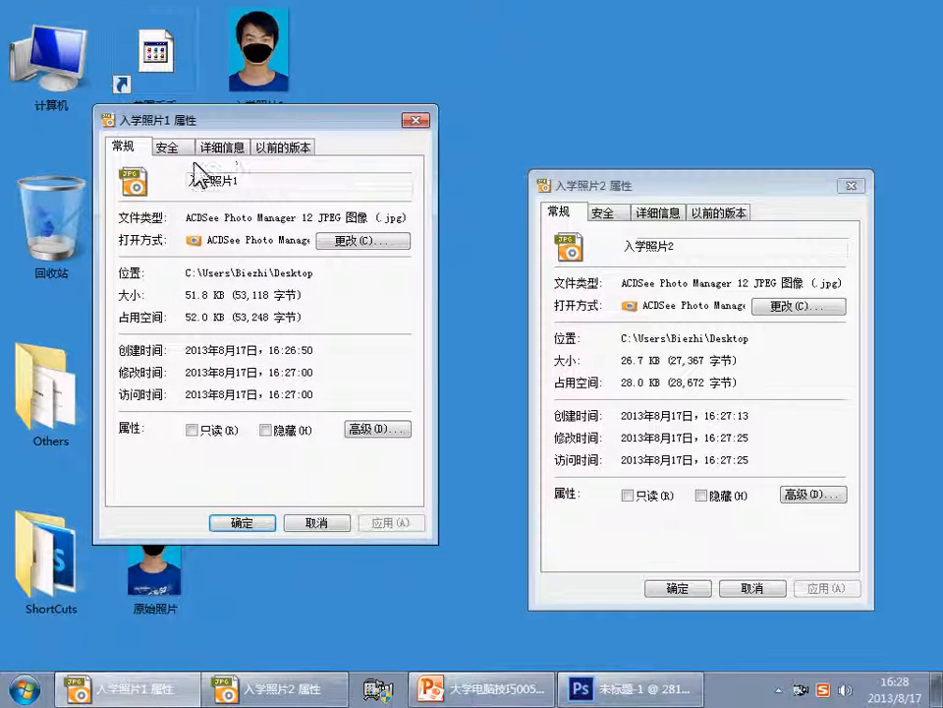
double_click(241, 179)
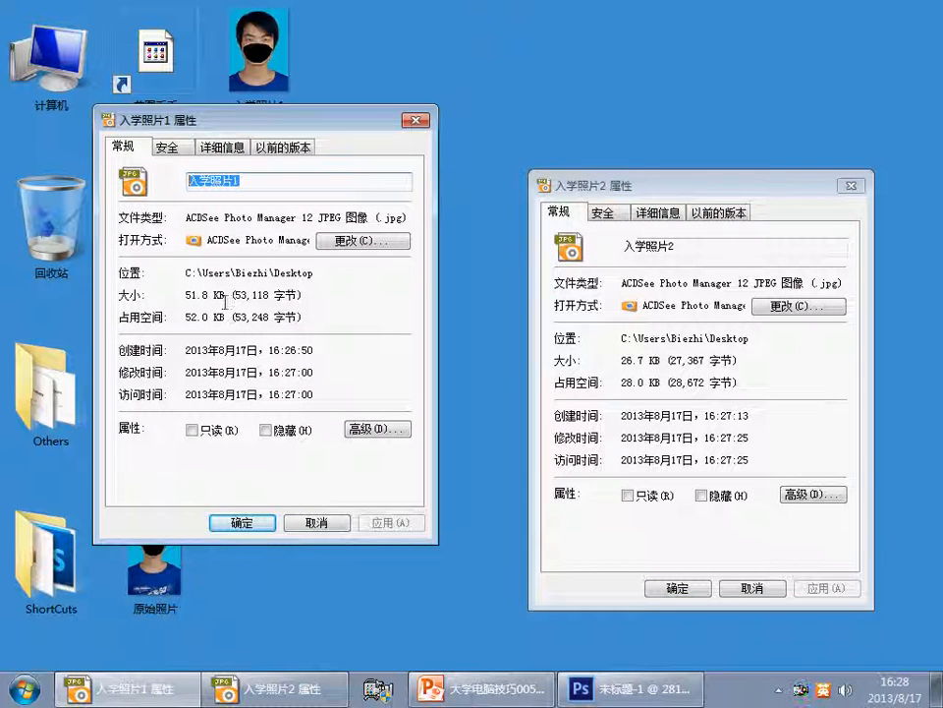
left_click_drag(225, 294, 197, 295)
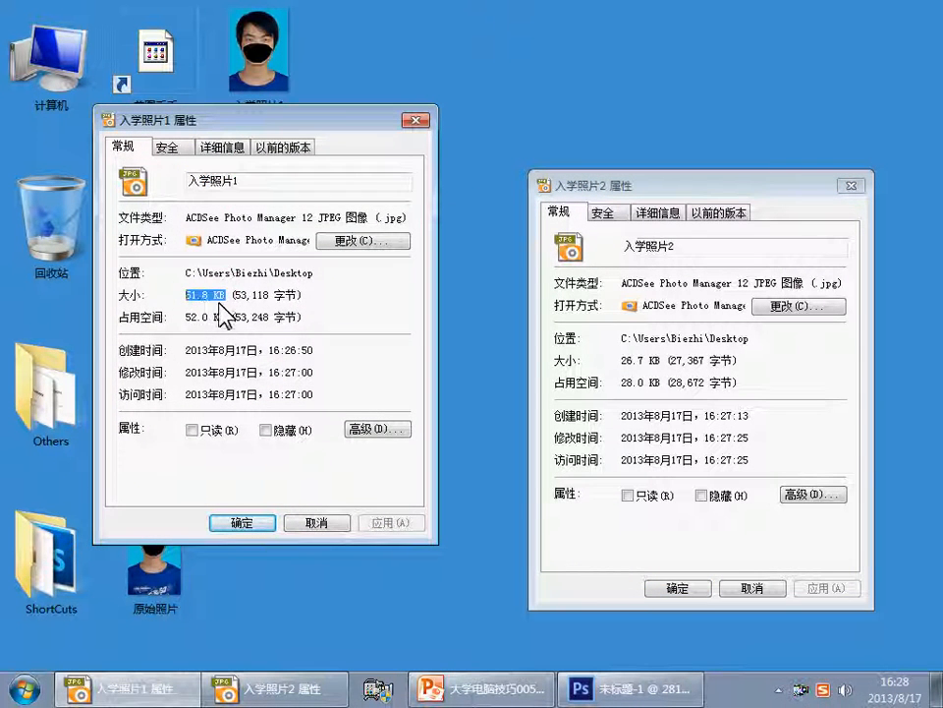
left_click_drag(733, 192, 693, 130)
left_click_drag(624, 297, 582, 298)
left_click(616, 299)
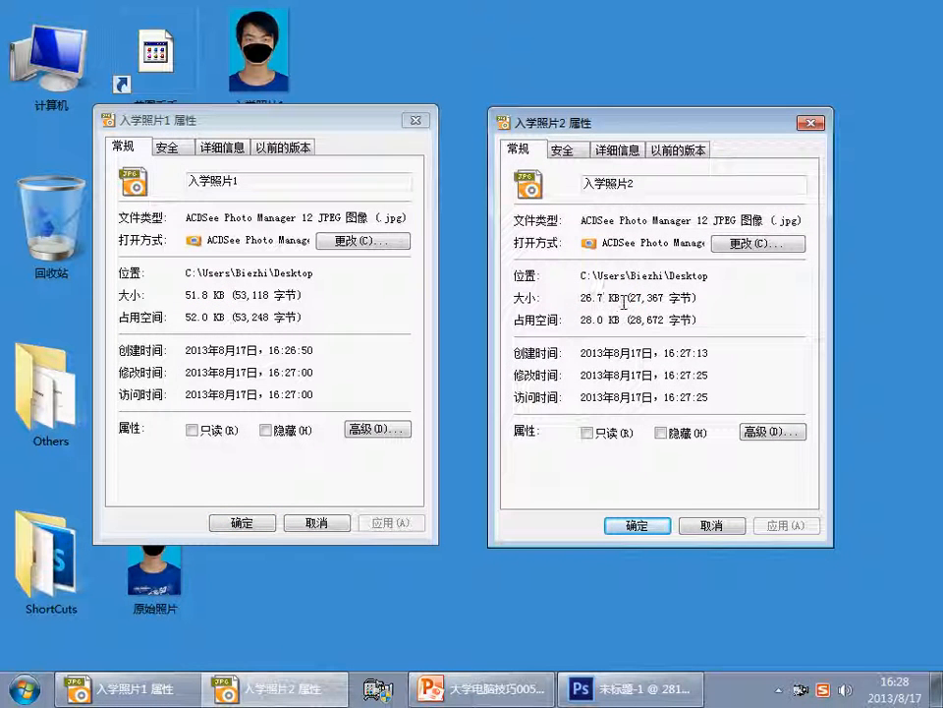
Check the size of 入学照片2 against the disk space requirement on the PowerPoint slide and return to the desktop.
left_click(609, 300)
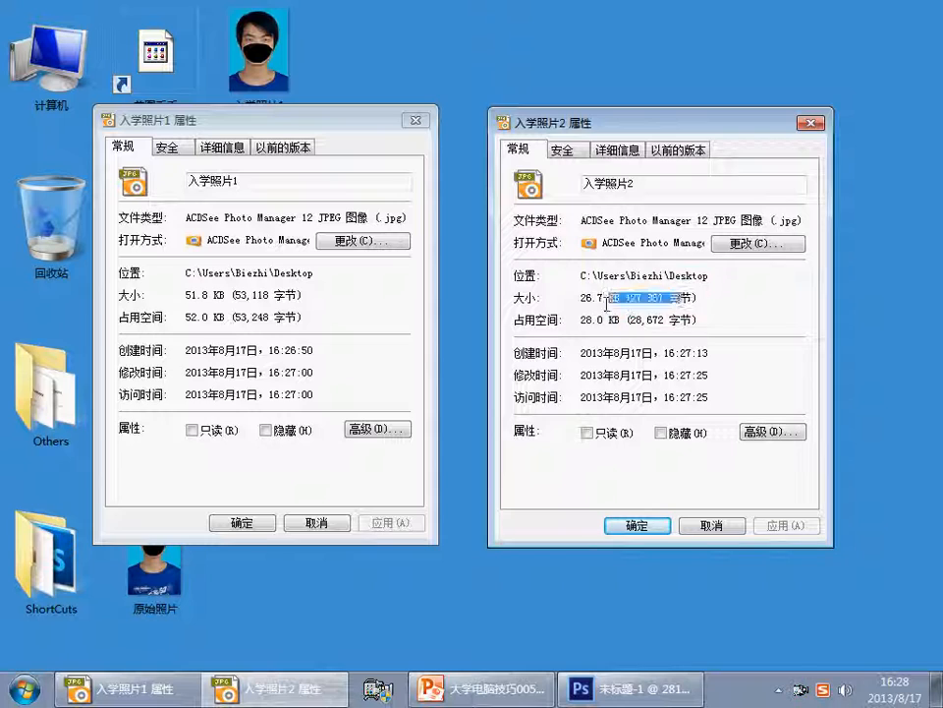
left_click(528, 687)
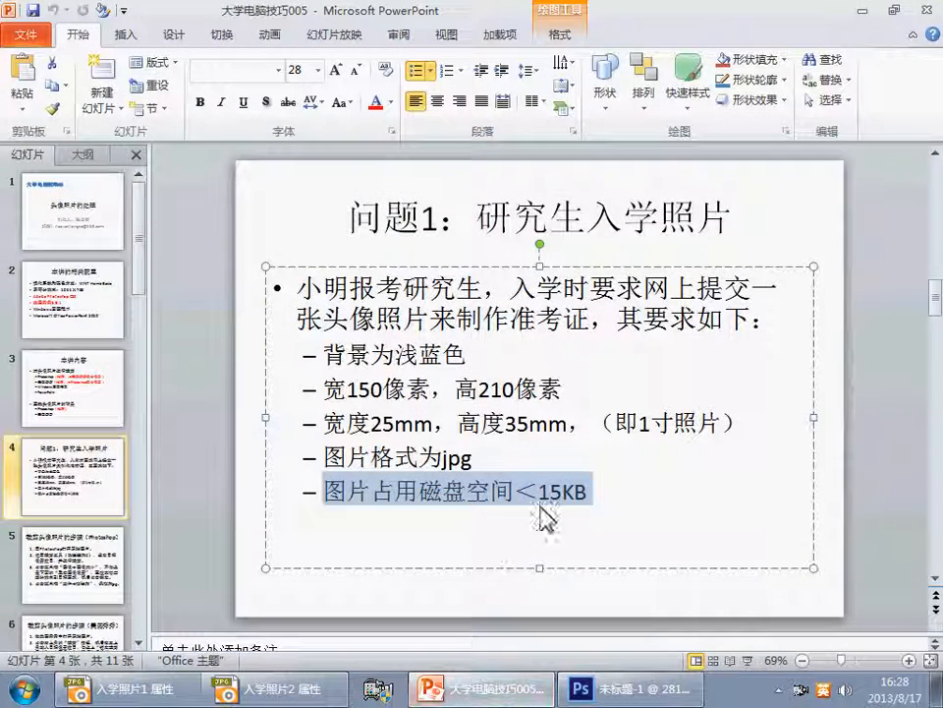
left_click(594, 500)
left_click(516, 693)
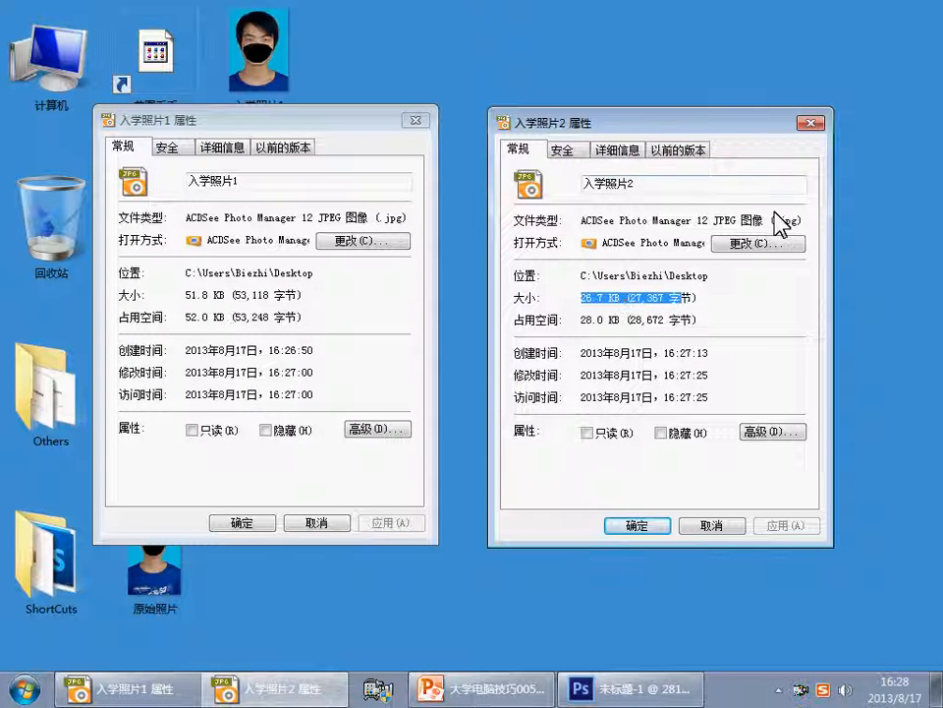
Examine the file type and disk space used by 入学照片2, and close both photo properties windows.
left_click_drag(785, 219, 803, 220)
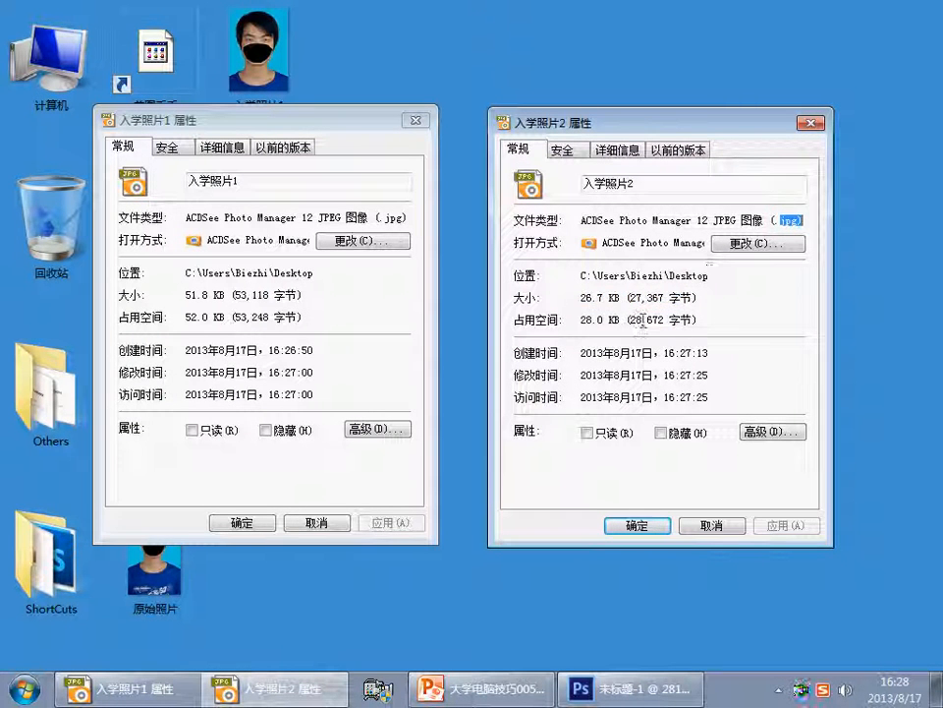
left_click_drag(642, 320, 571, 321)
left_click(640, 325)
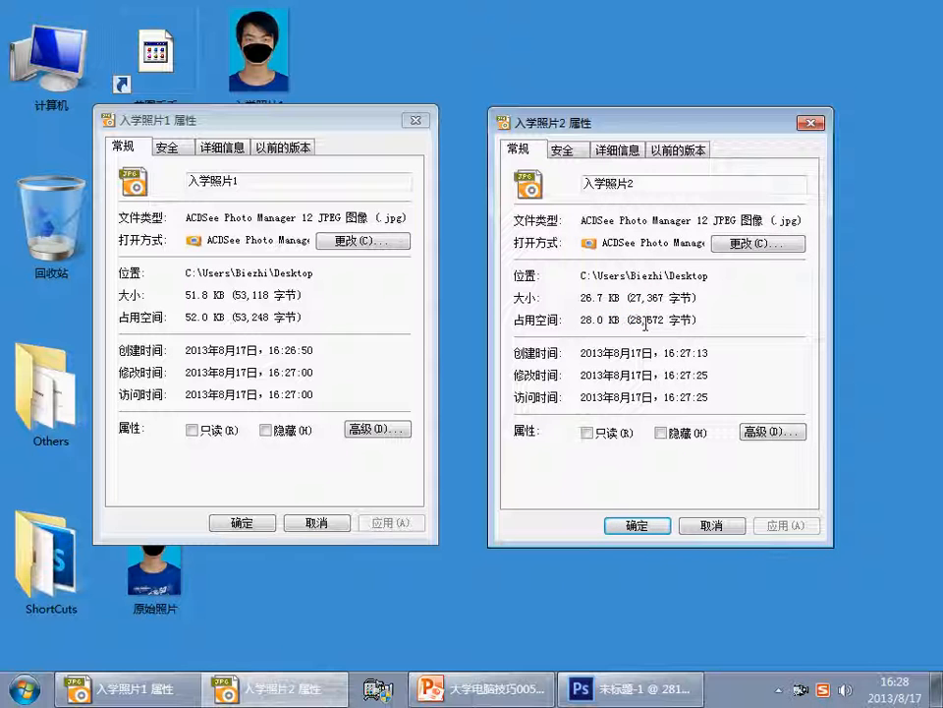
left_click_drag(657, 322, 581, 321)
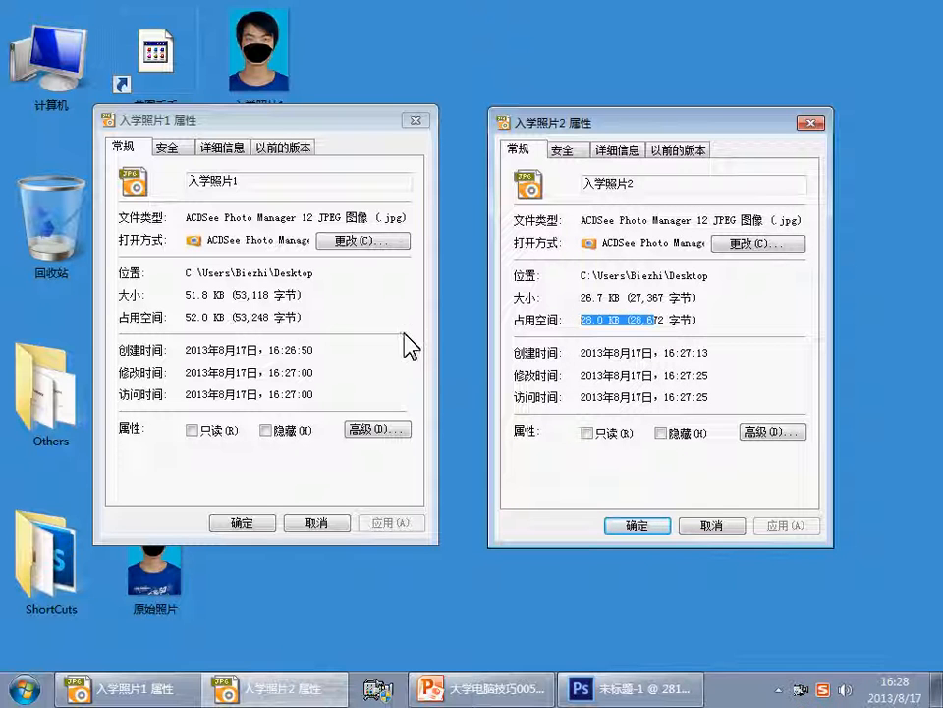
left_click(723, 525)
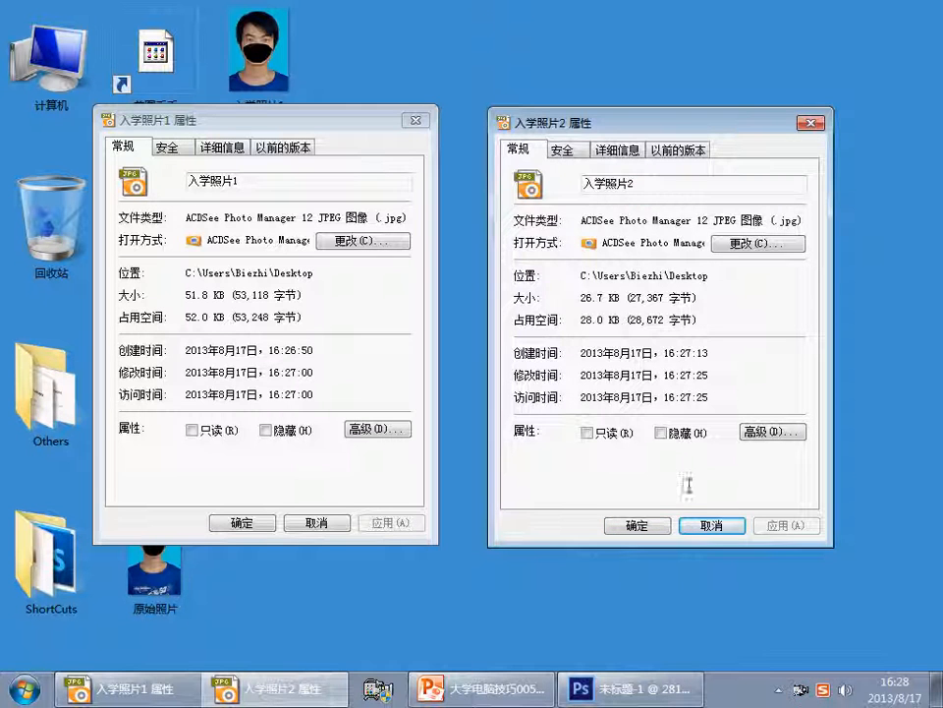
left_click(709, 528)
left_click(319, 523)
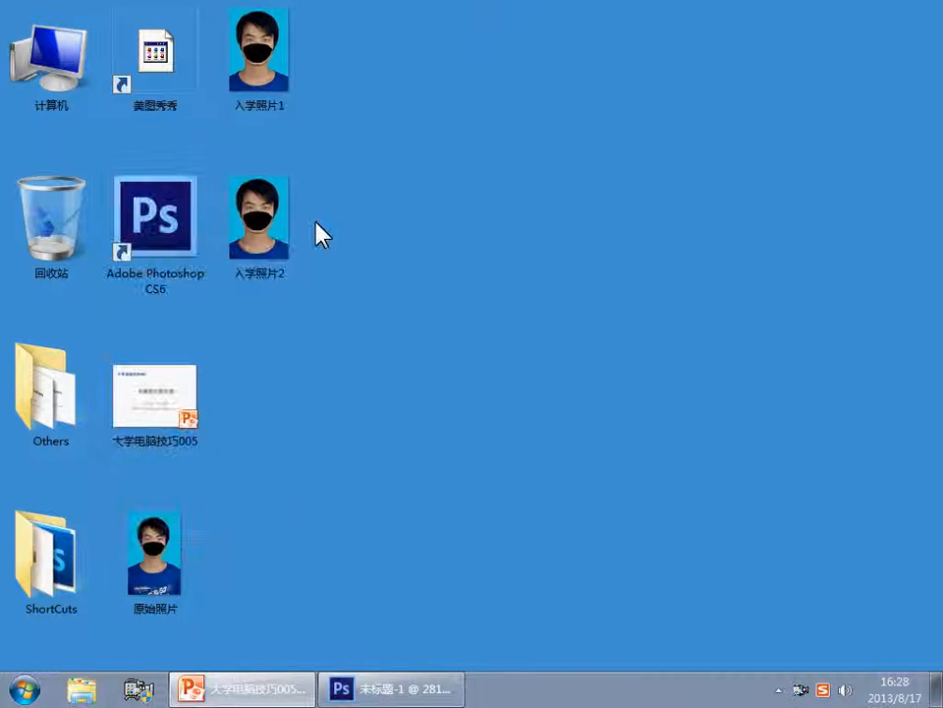
Delete the photo 入学照片2 from the desktop by moving it to the recycle bin.
left_click(281, 65)
left_click(276, 223, "ctrl")
left_click(264, 228)
left_click_drag(263, 228, 51, 214)
left_click(443, 203)
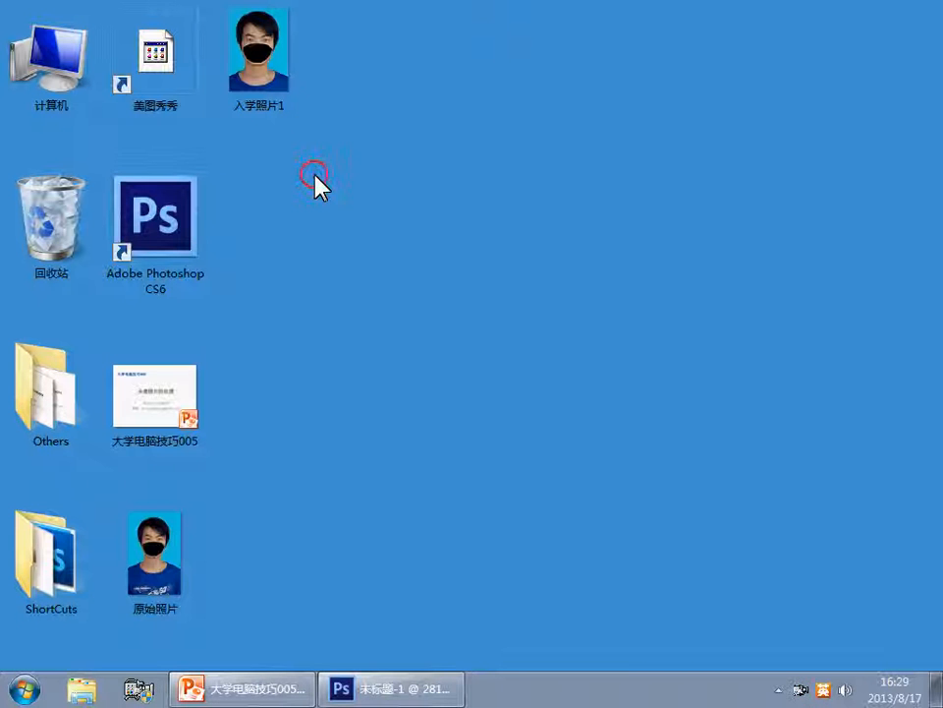
Launch 美图秀秀, allow it to make changes to the computer, and open 入学照片1 from the desktop.
left_click(161, 66)
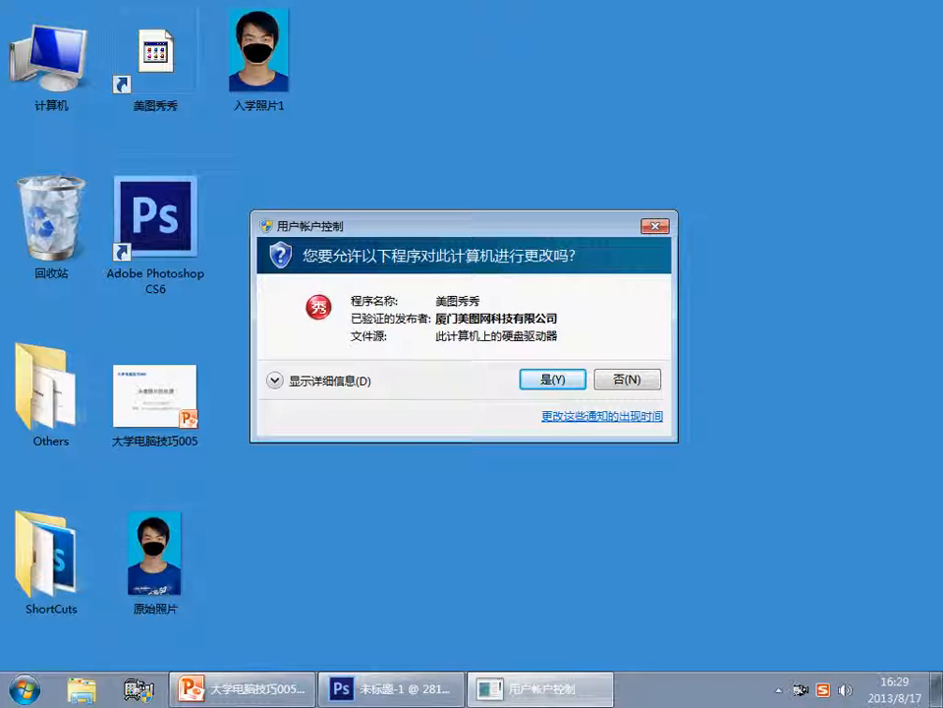
left_click(548, 383)
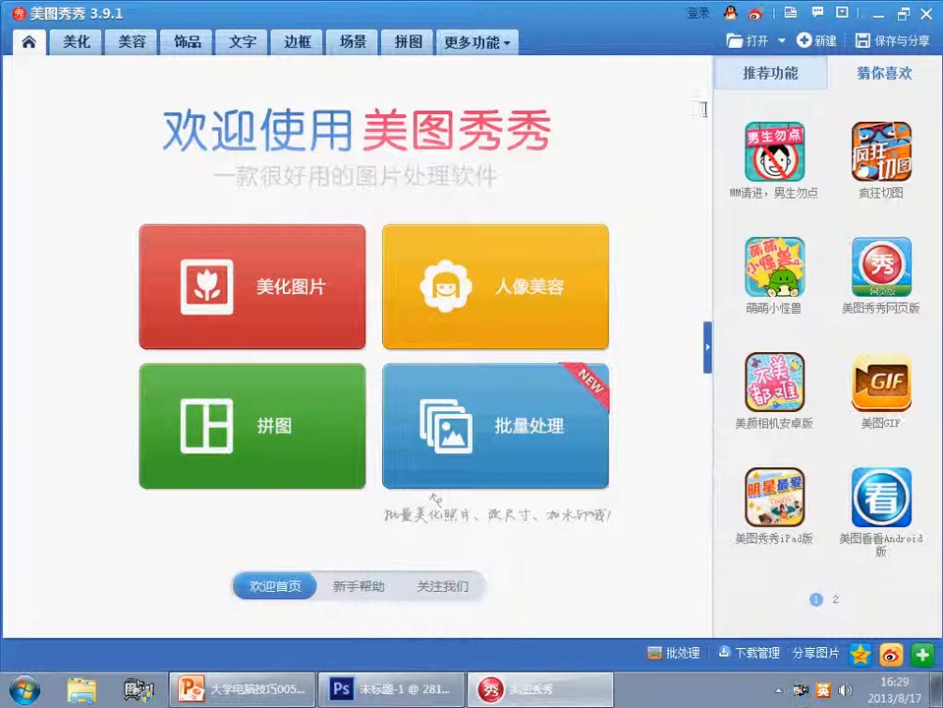
left_click(757, 41)
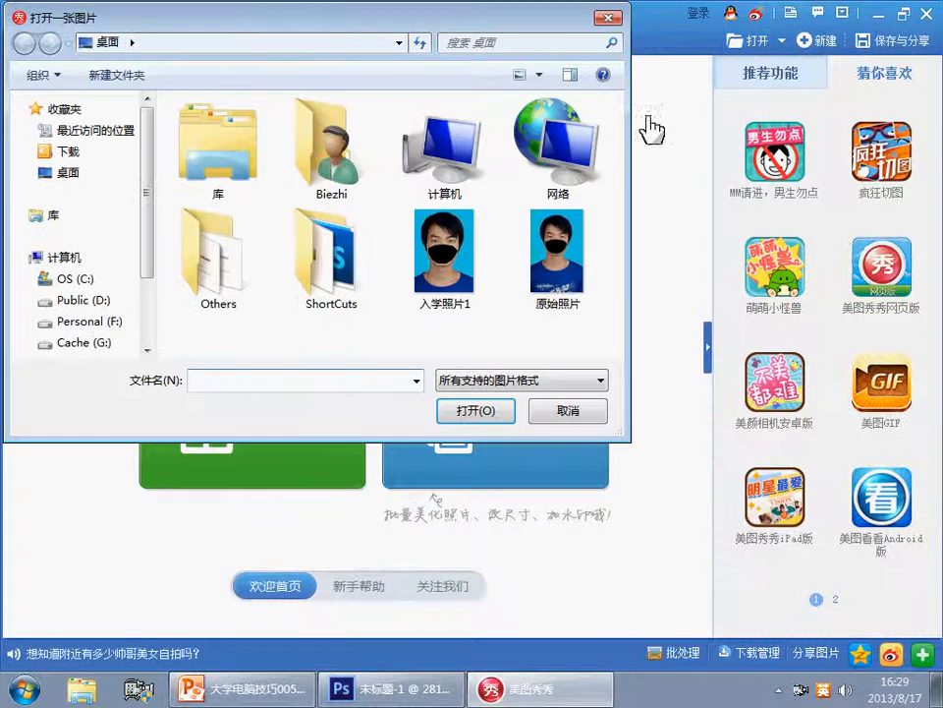
left_click(451, 258)
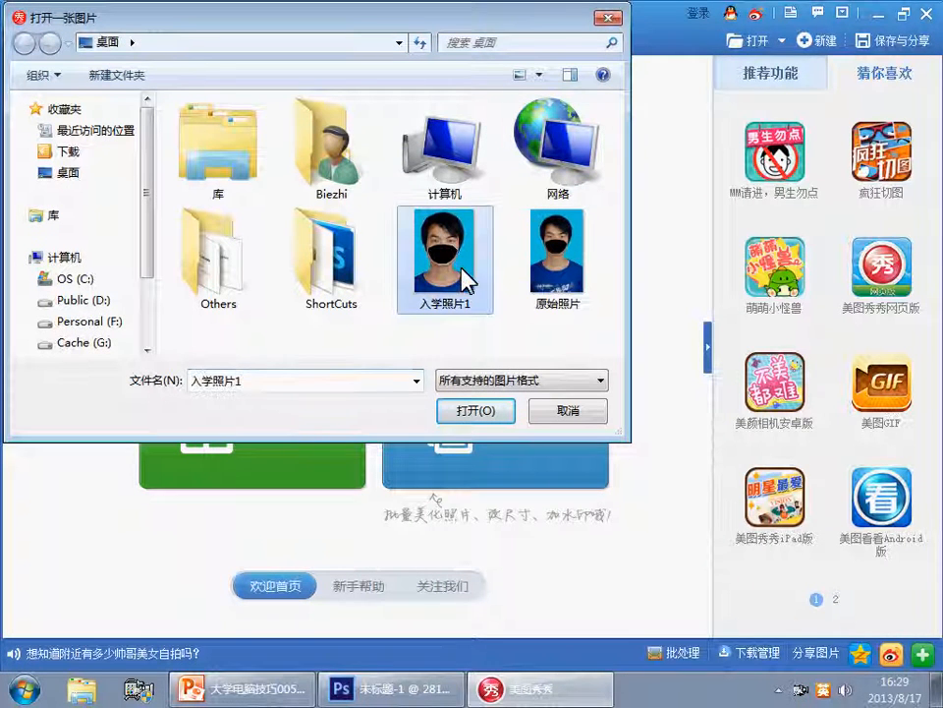
left_click(469, 412)
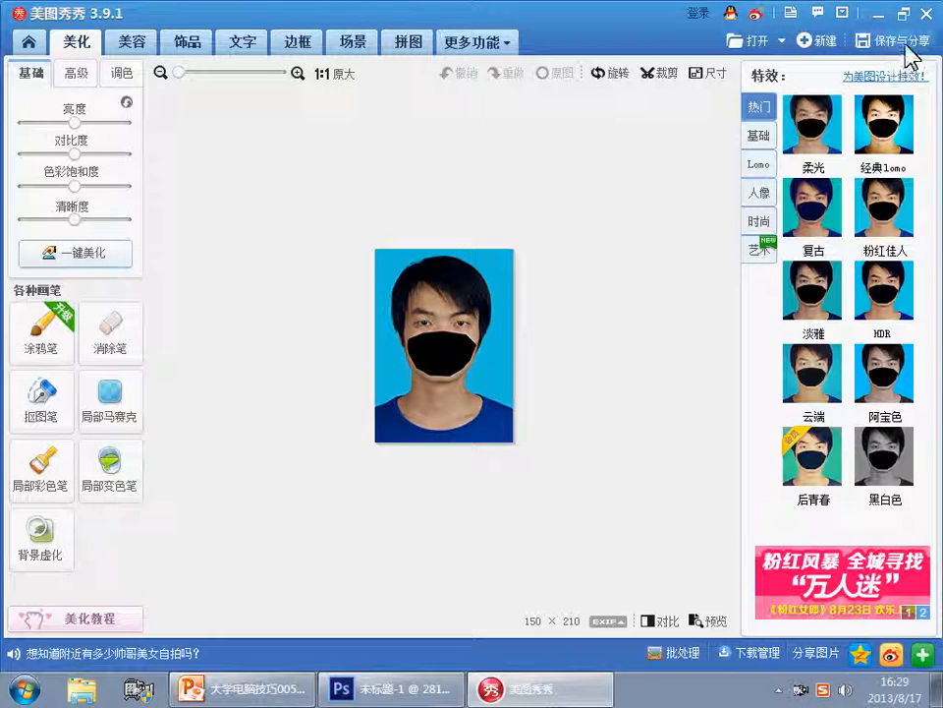
Save the photo to the desktop as 入学照片3 in .jpg format with quality 90.
left_click(914, 42)
left_click_drag(293, 459, 255, 458)
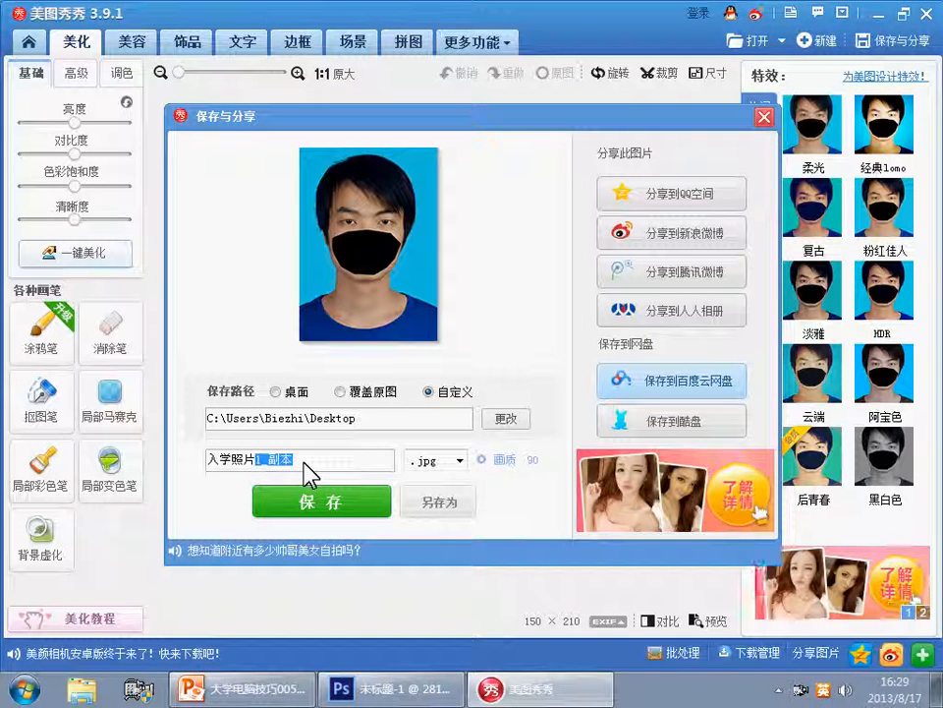
key("BackSpace")
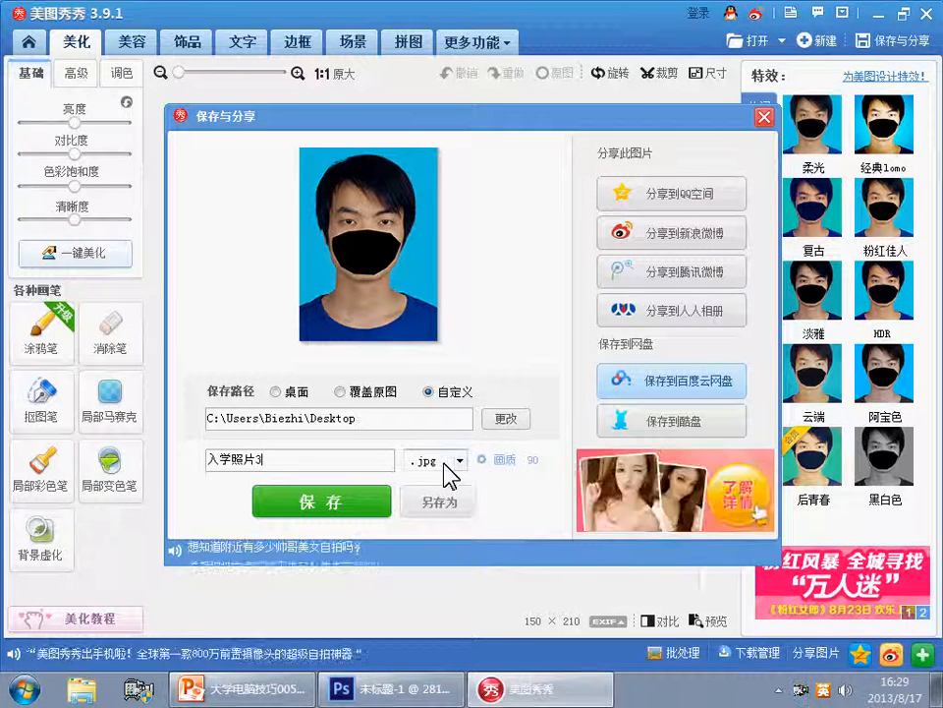
left_click_drag(379, 422, 207, 428)
left_click(360, 421)
left_click(326, 509)
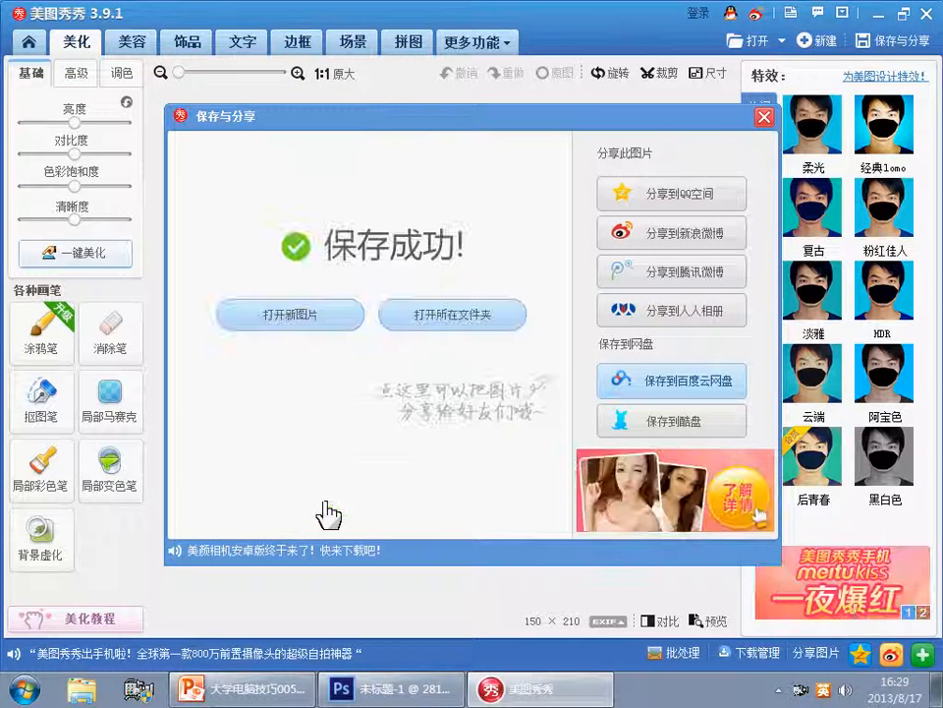
left_click(763, 117)
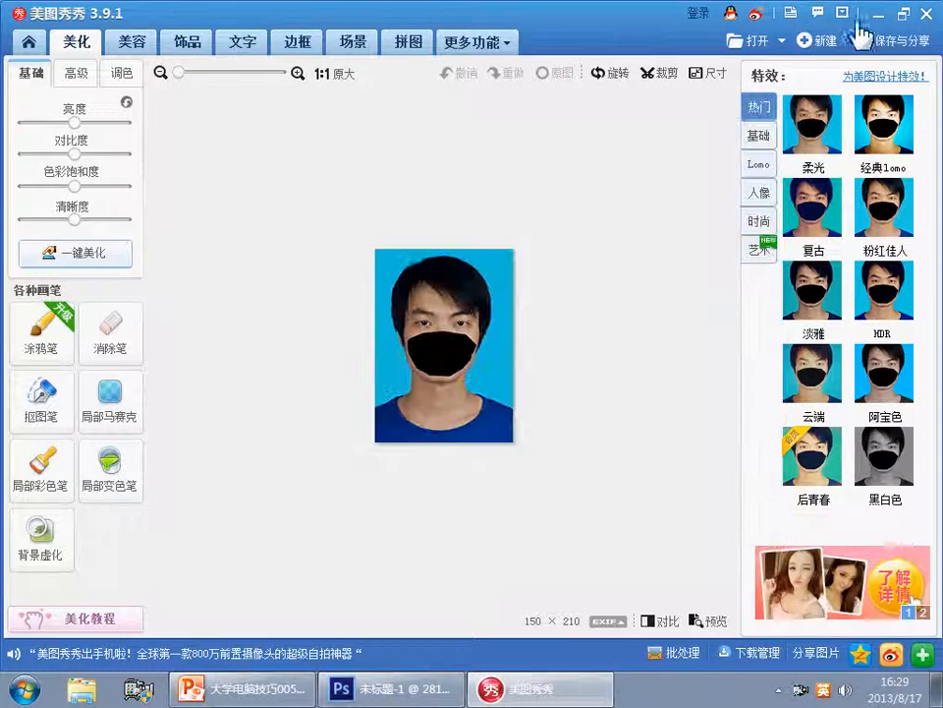
Return to the desktop, view 入学照片3 in the image viewer, and open its file properties.
left_click(868, 14)
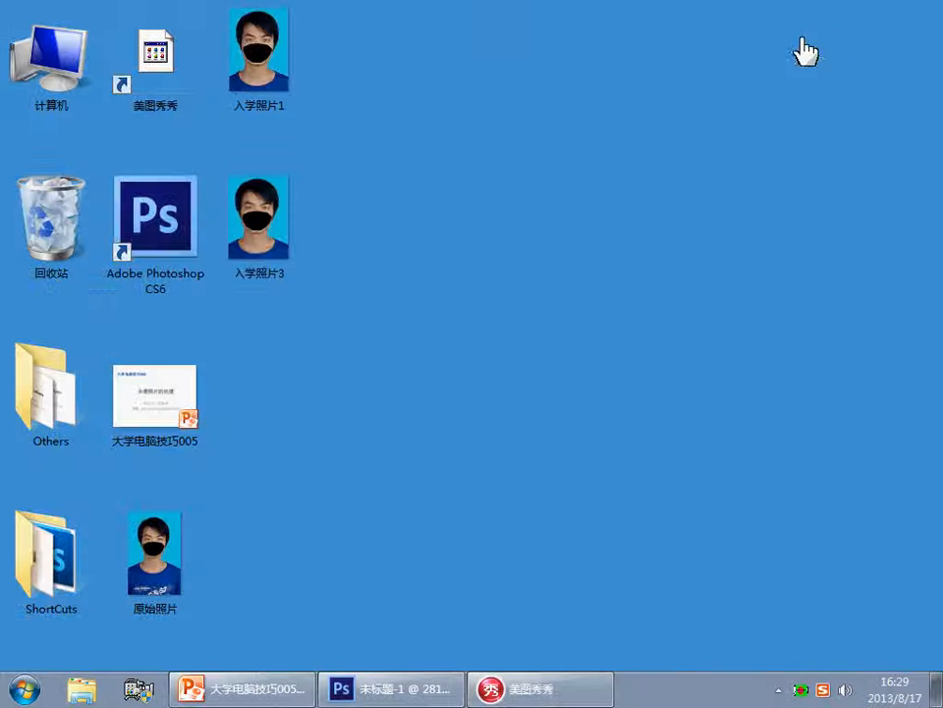
double_click(281, 211)
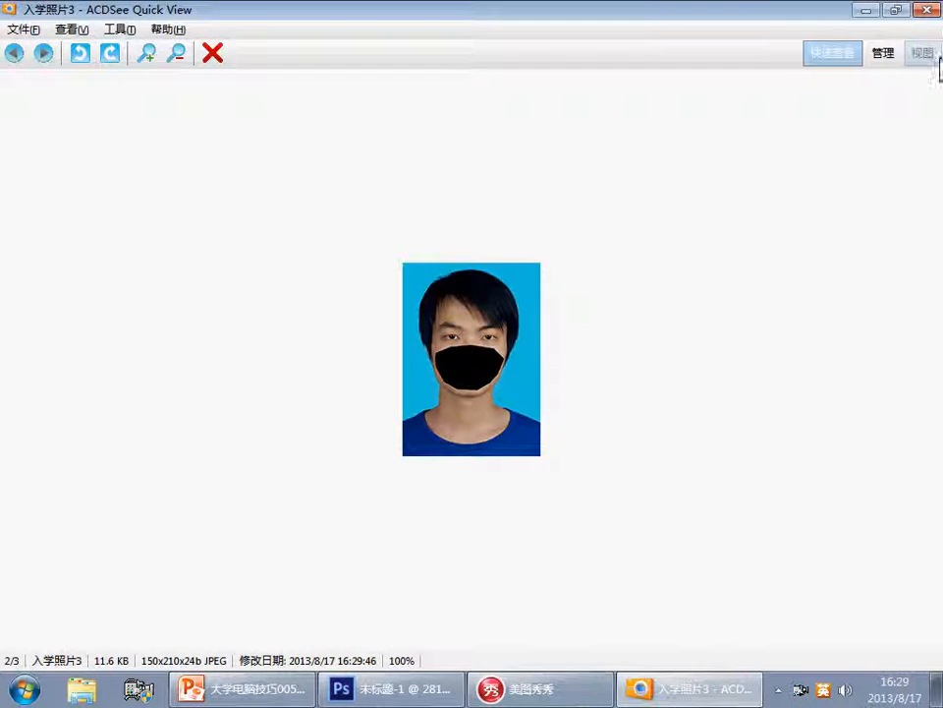
left_click(927, 10)
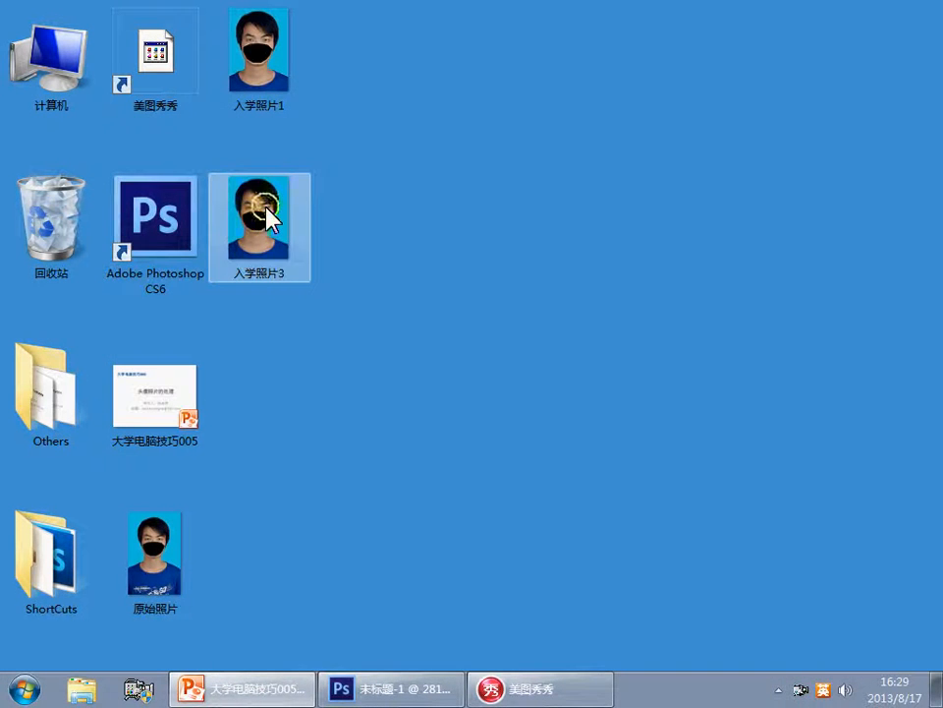
right_click(270, 218)
left_click(341, 657)
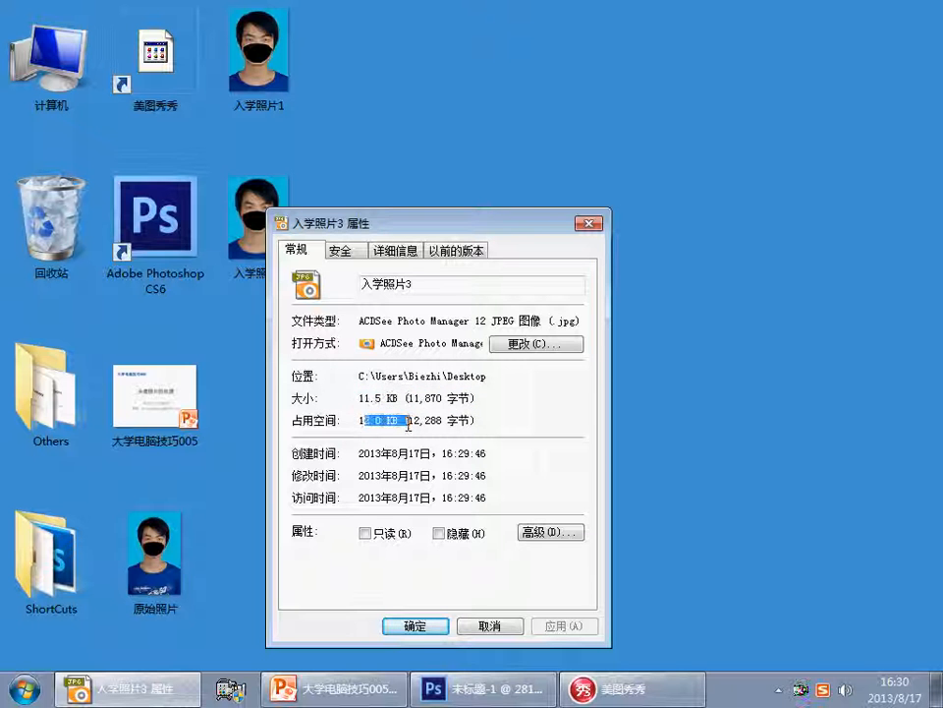
Switch to PowerPoint to review the admission photo requirements against 入学照片3, and close the photo's properties window.
left_click(389, 688)
left_click(536, 497)
left_click_drag(598, 497, 347, 433)
left_click_drag(596, 495, 324, 354)
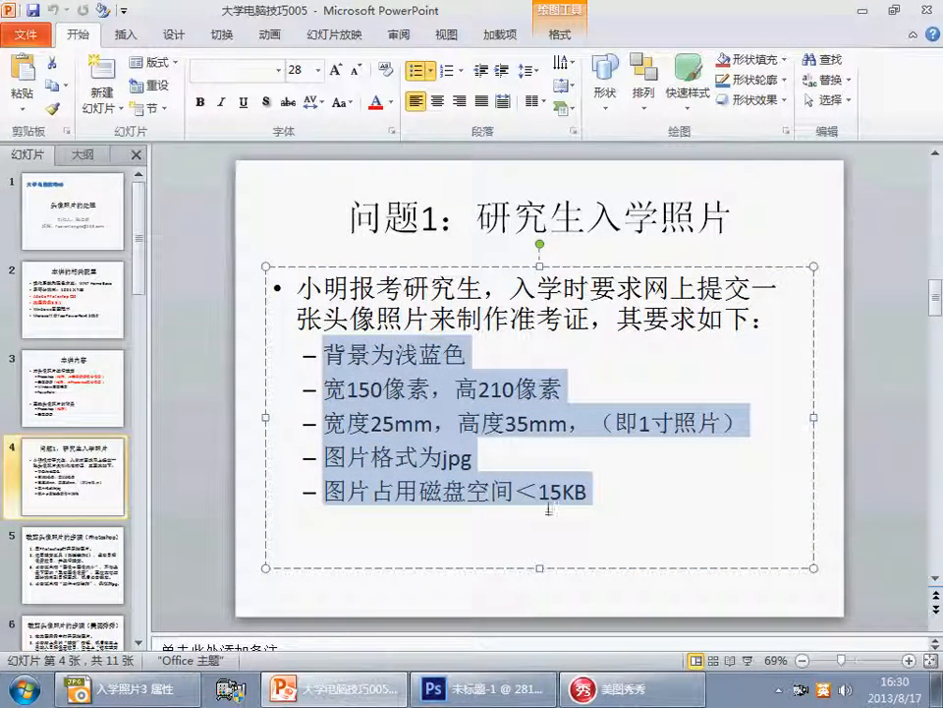
left_click(868, 477)
left_click_drag(595, 493, 371, 492)
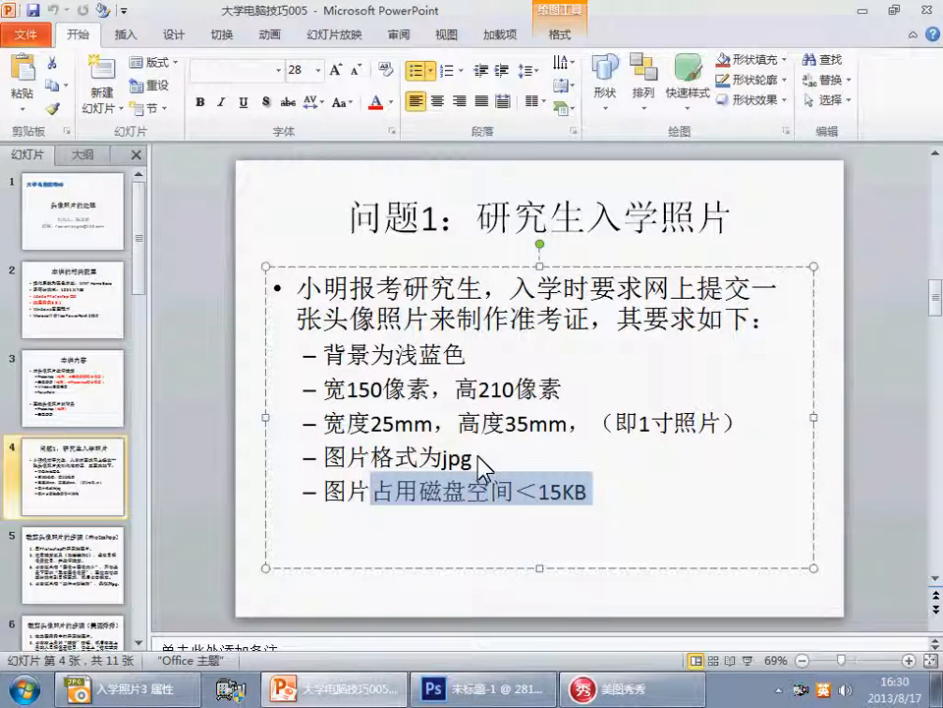
left_click(864, 10)
left_click(489, 626)
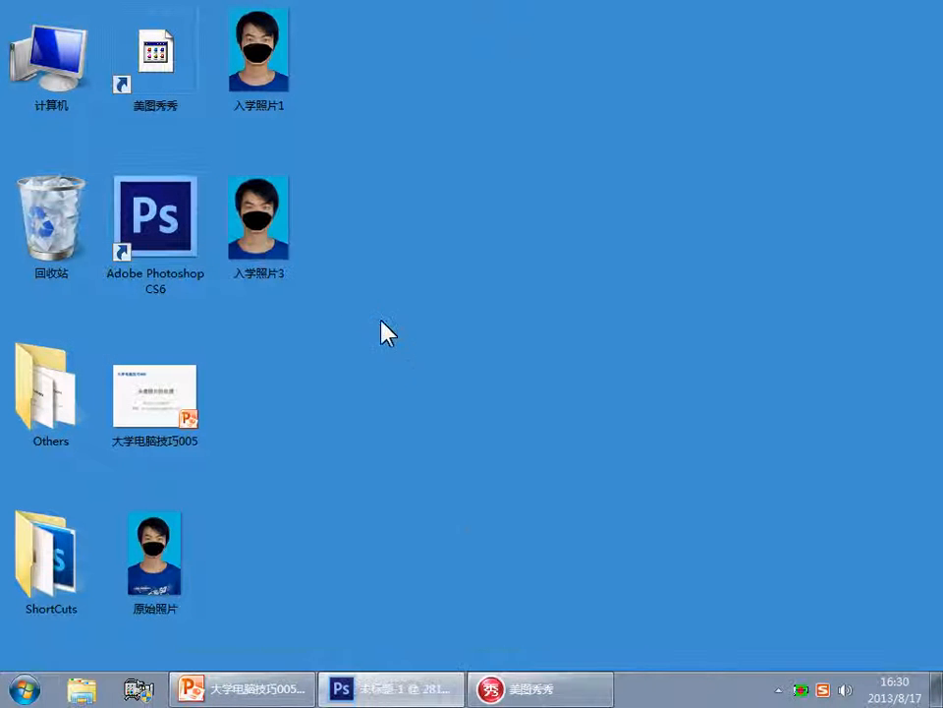
Open 入学照片3 from the desktop in Adobe Photoshop CS6.
right_click(267, 235)
left_click(372, 421)
left_click(589, 443)
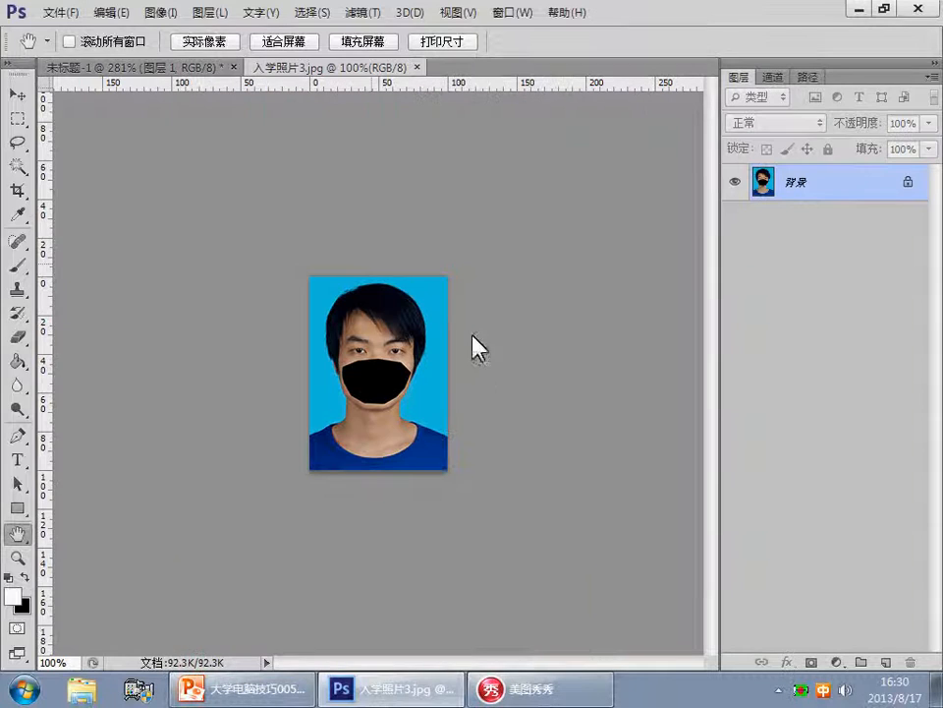
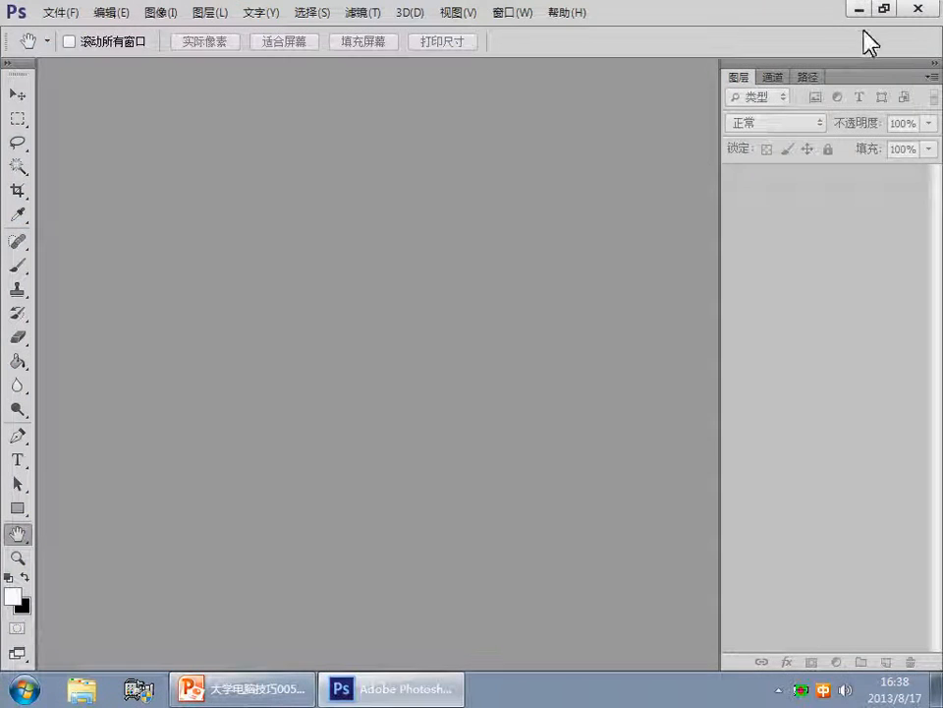
Move the desktop photo 入学照片——美图秀秀 into the folder 问题1 and create a new desktop folder named 问题2.
left_click(866, 8)
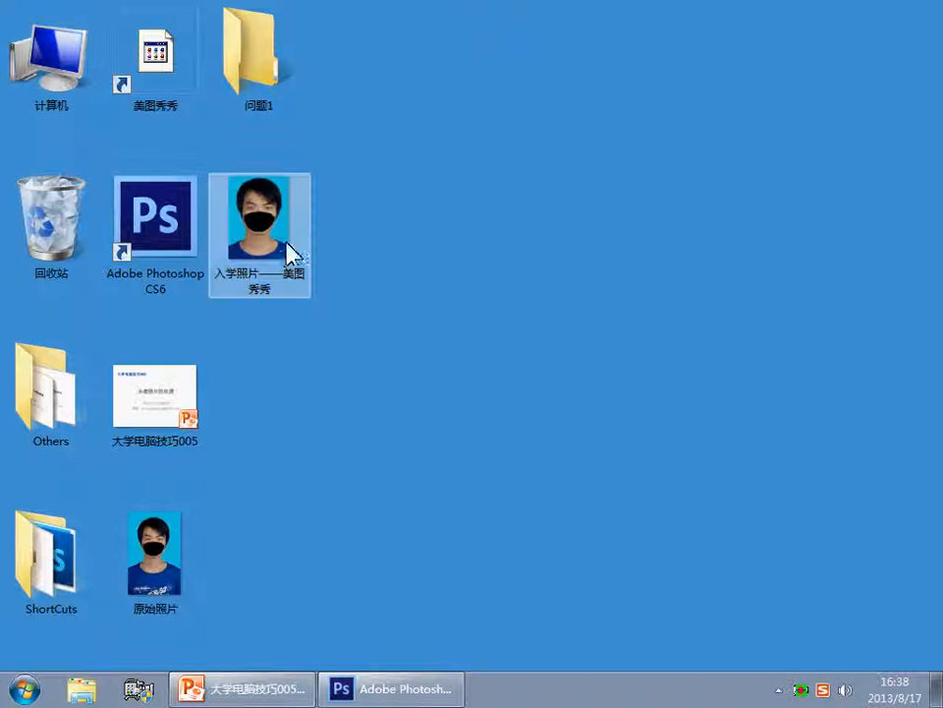
left_click_drag(280, 249, 263, 74)
right_click(276, 178)
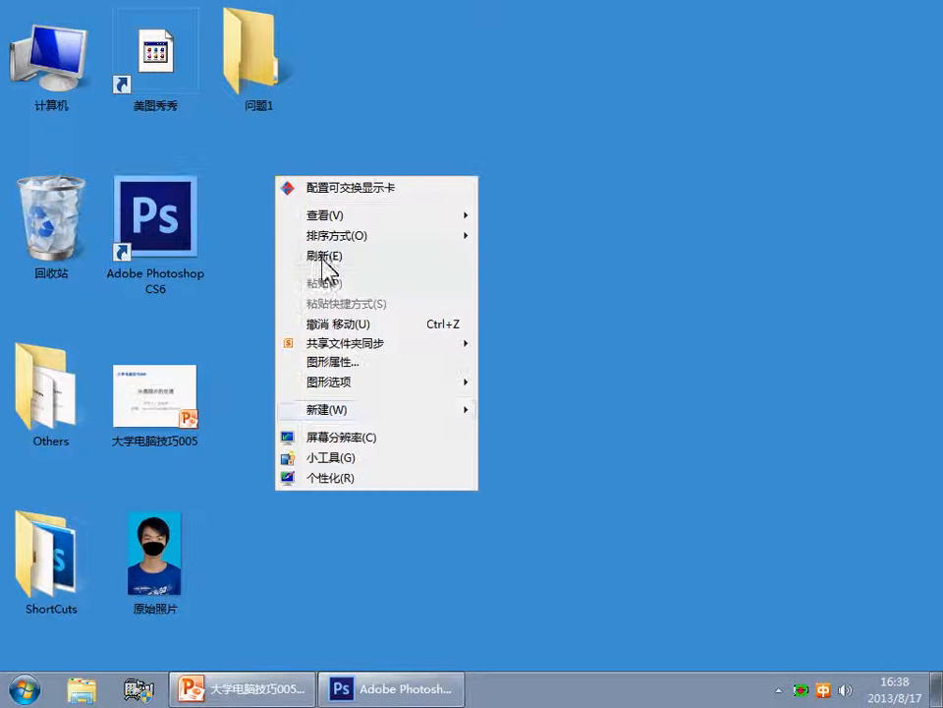
mouse_move(407, 410)
left_click(511, 35)
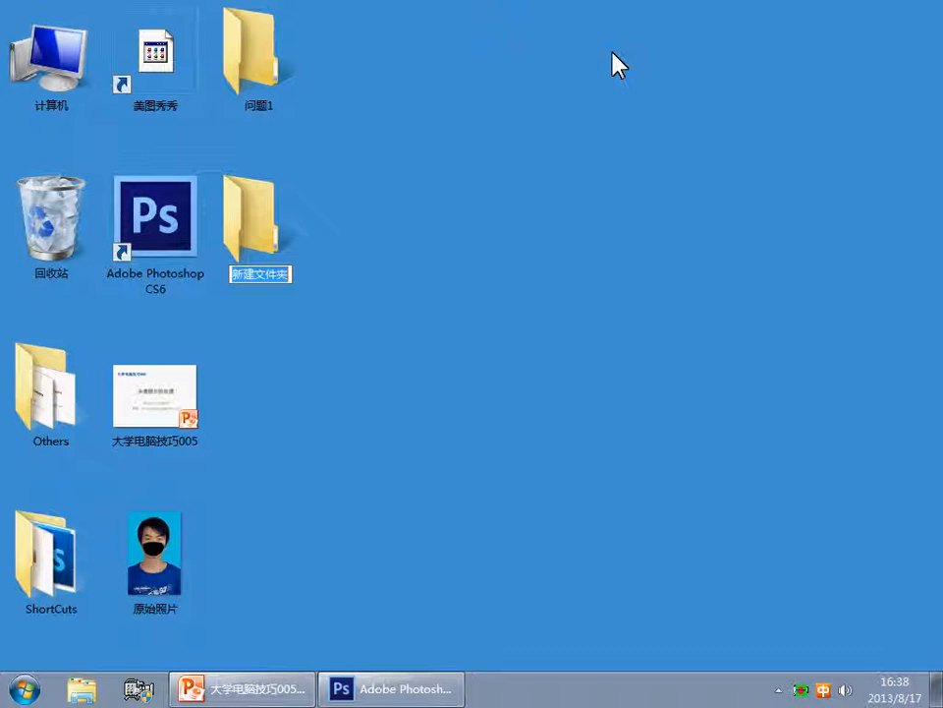
type("问题2")
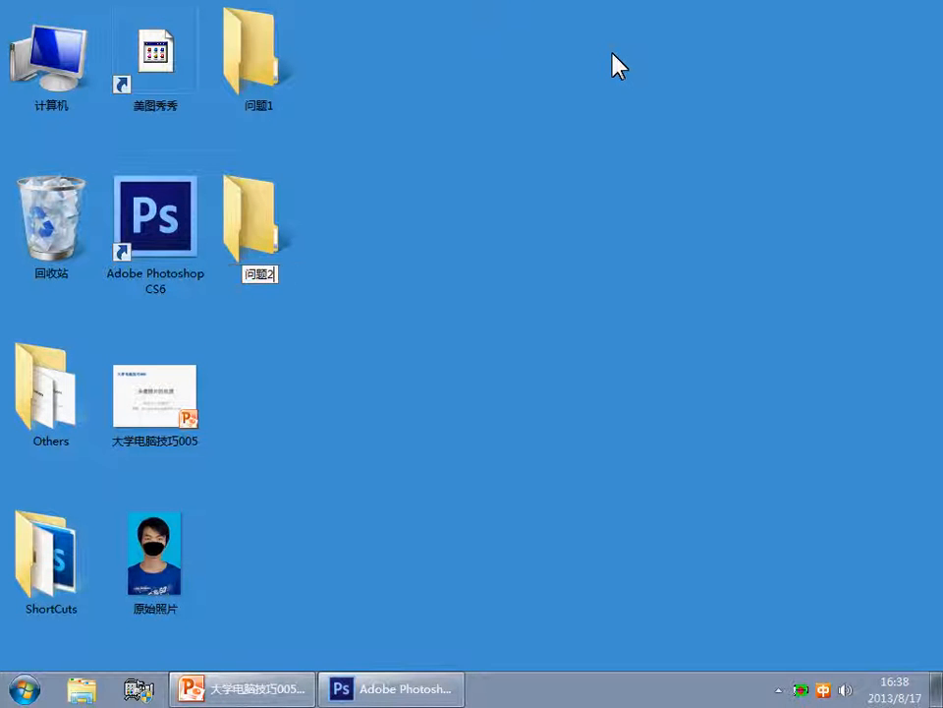
key("Return")
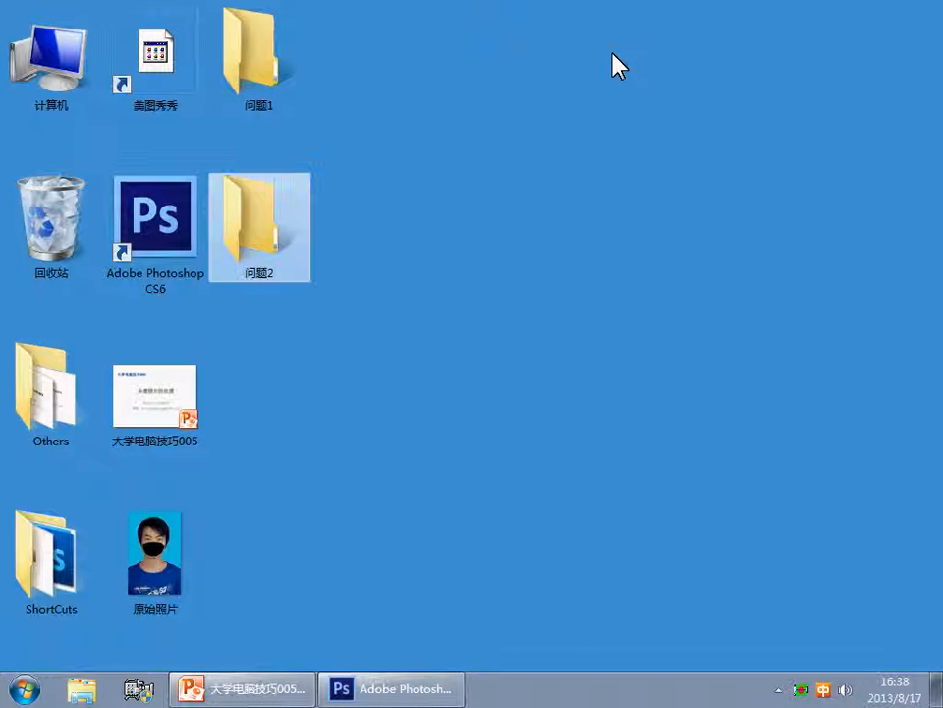
Switch to PowerPoint, review the US visa photo requirements on the 问题2 slide, and return to the desktop.
left_click(167, 563)
left_click(271, 690)
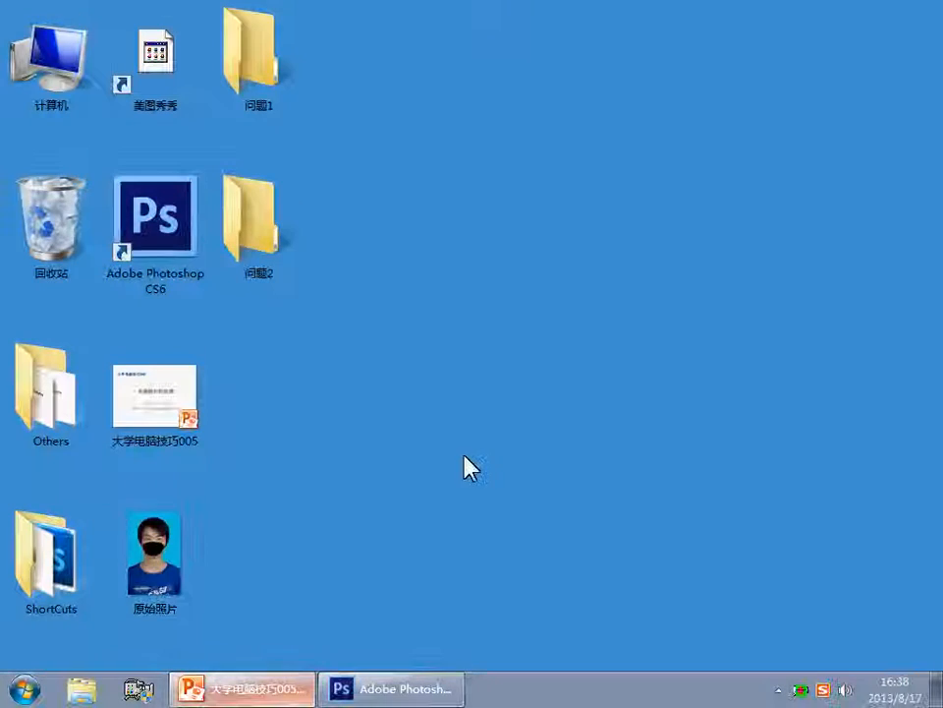
left_click_drag(531, 220, 716, 220)
left_click(872, 285)
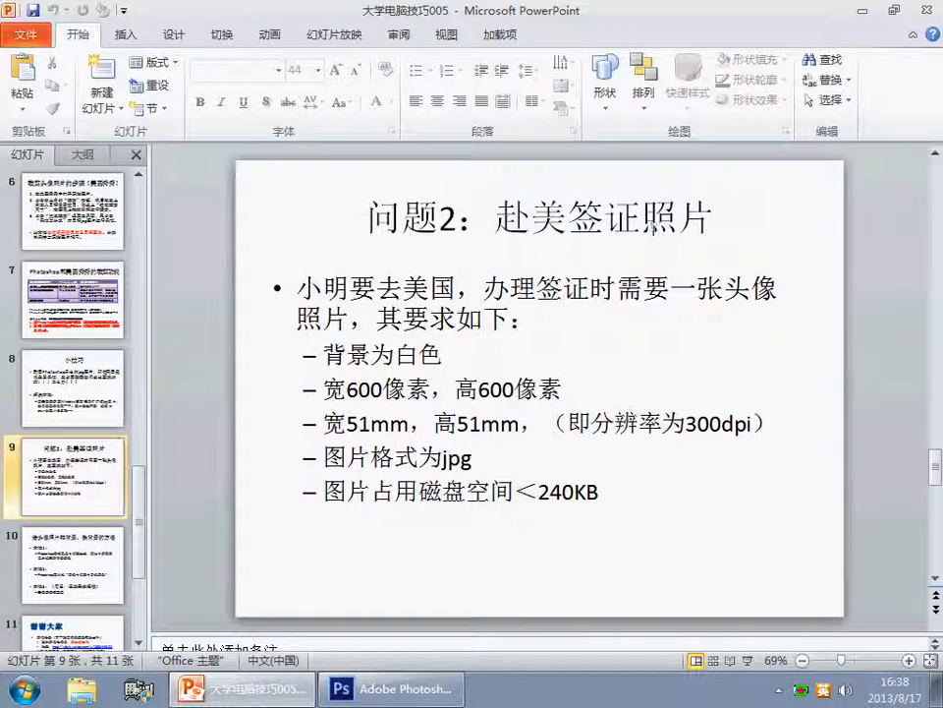
left_click(870, 12)
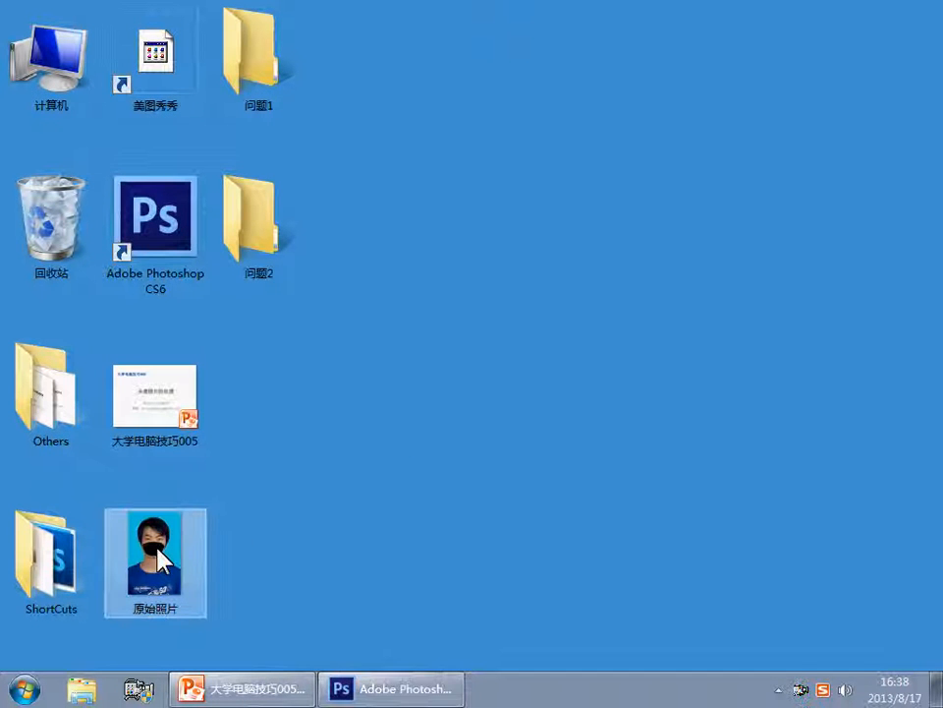
Open the desktop photo 原始照片 in Adobe Photoshop CS6.
right_click(156, 547)
mouse_move(267, 423)
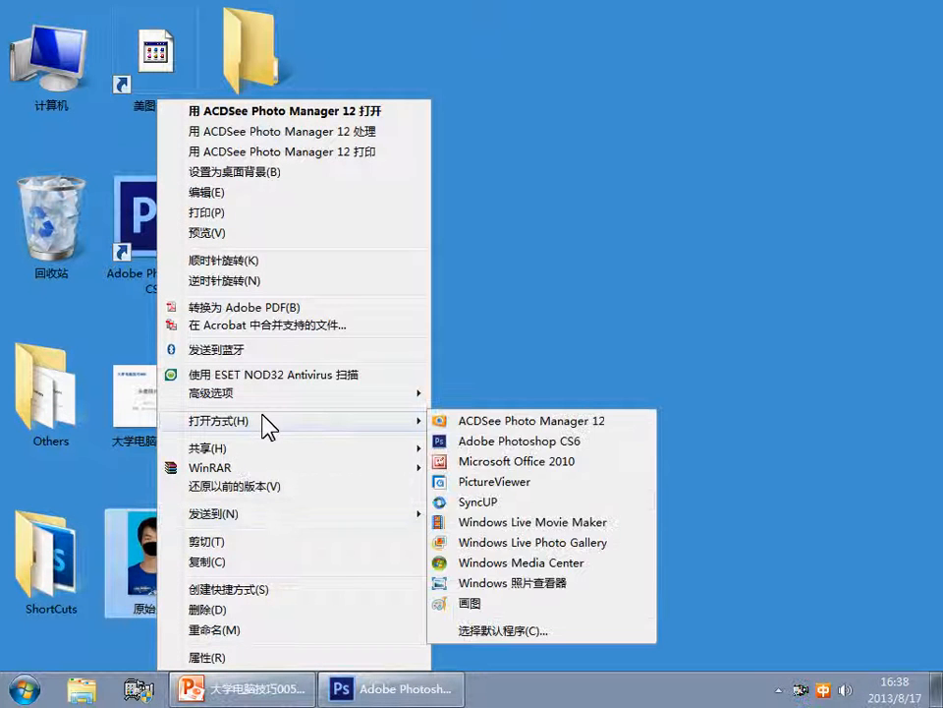
left_click(501, 441)
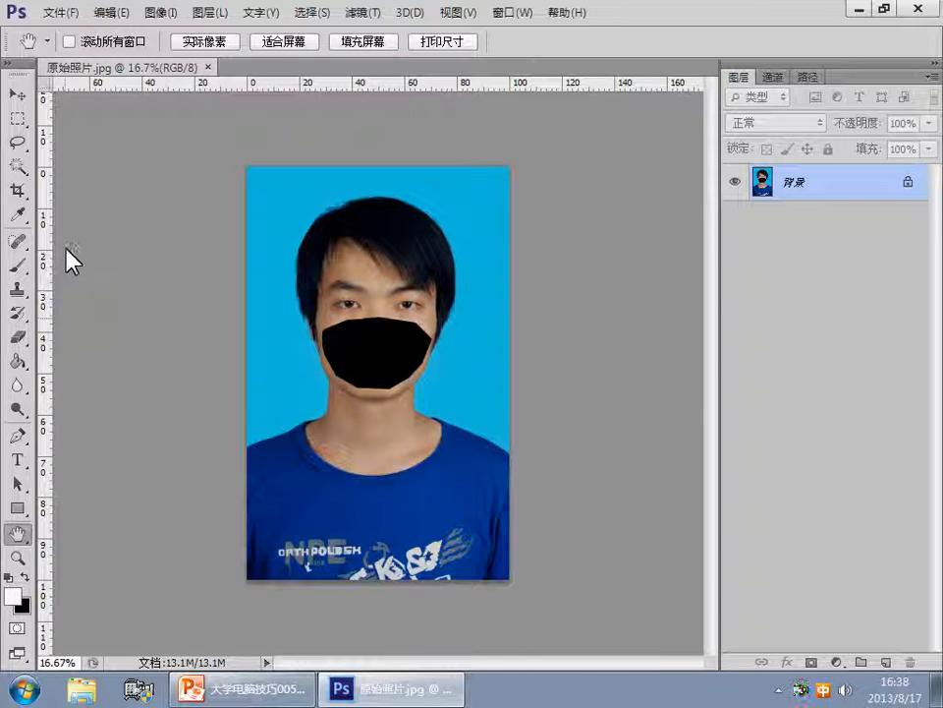
Select the photo's blue background with the Magic Wand tool at a tolerance of 60.
left_click(20, 167)
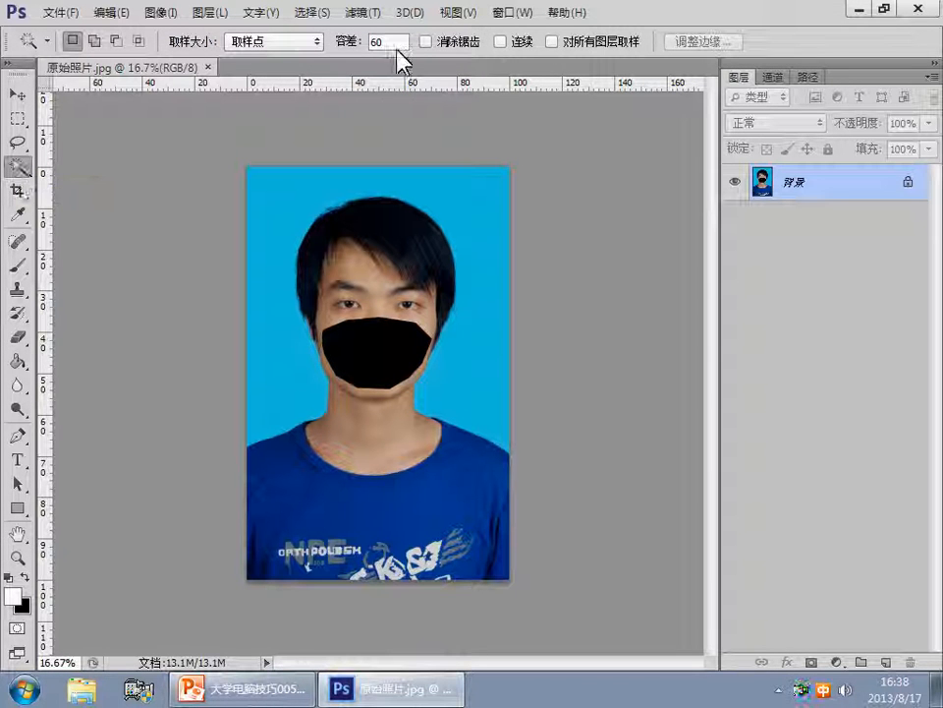
left_click(385, 43)
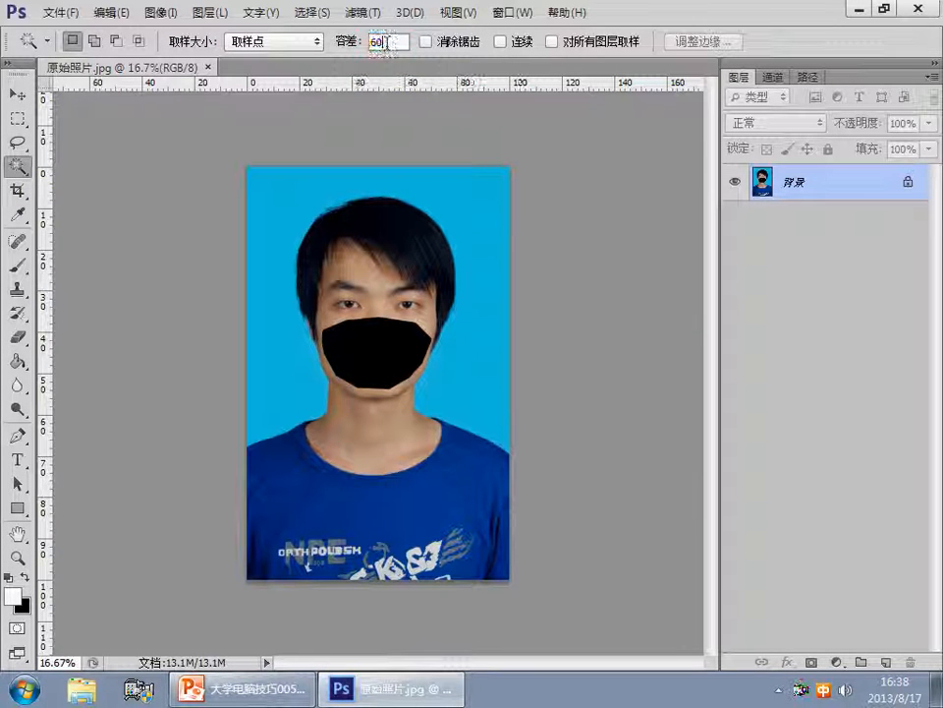
type("30")
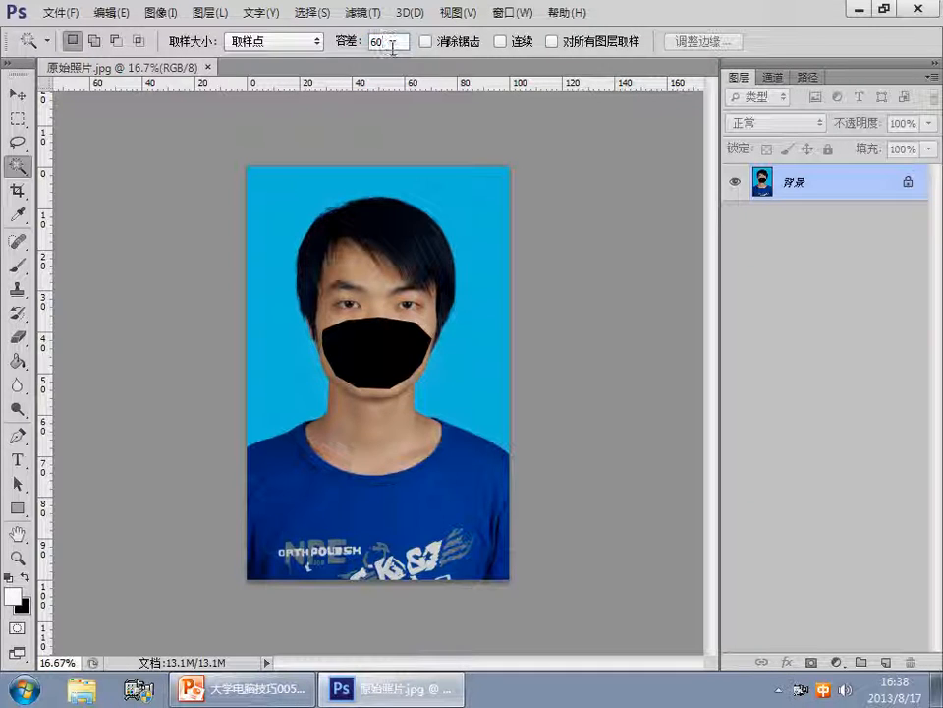
type("50")
key("Return")
type("60")
left_click(280, 319)
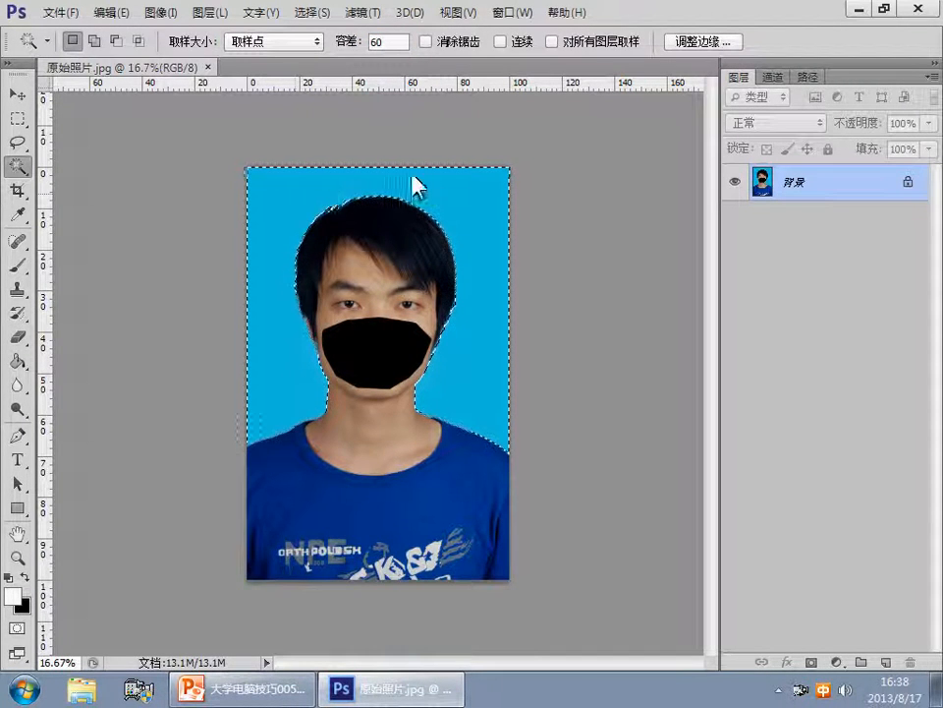
Refine the edge of the background selection with a feather of 4 pixels.
left_click(714, 43)
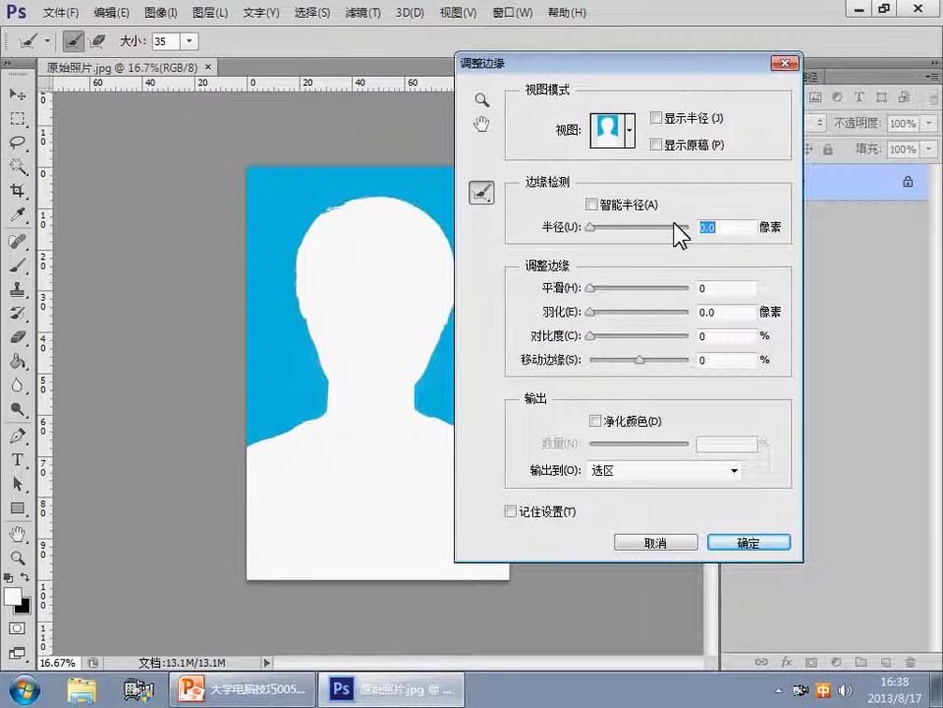
left_click(693, 312)
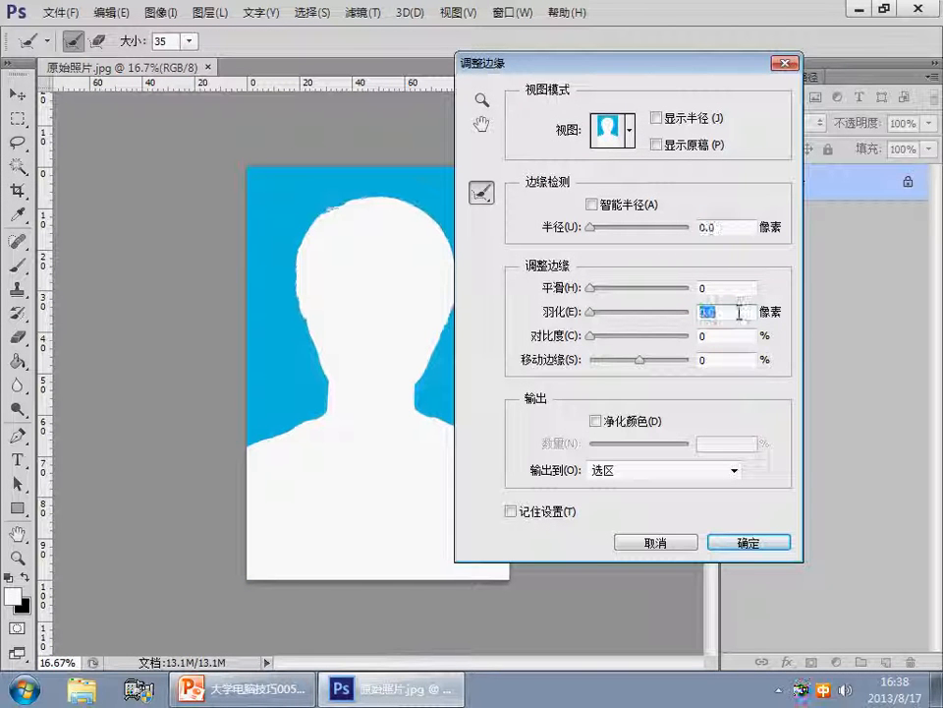
type("3")
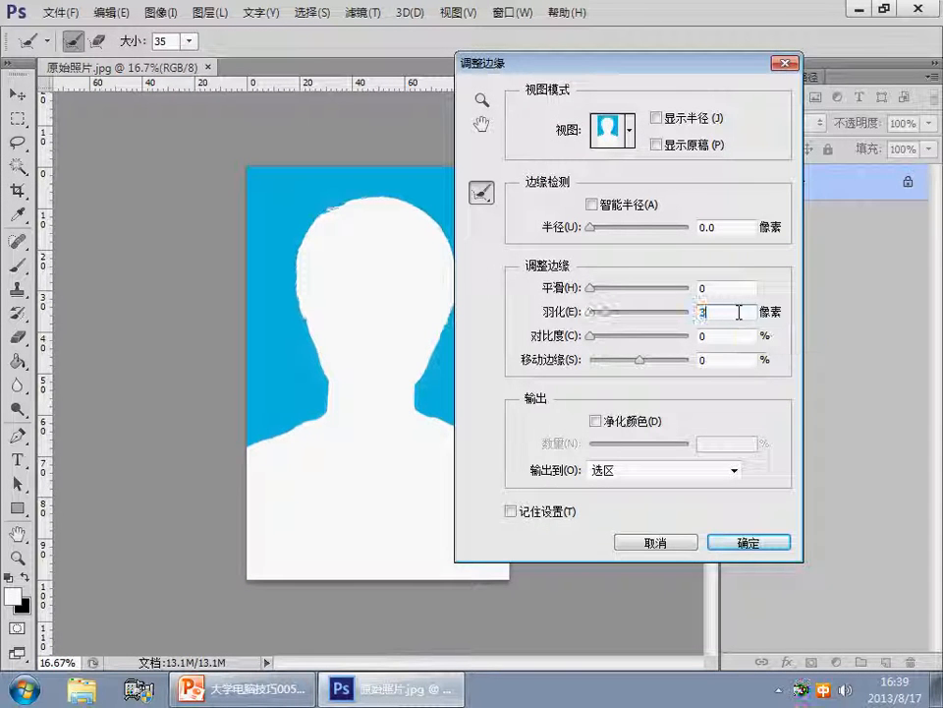
double_click(699, 314)
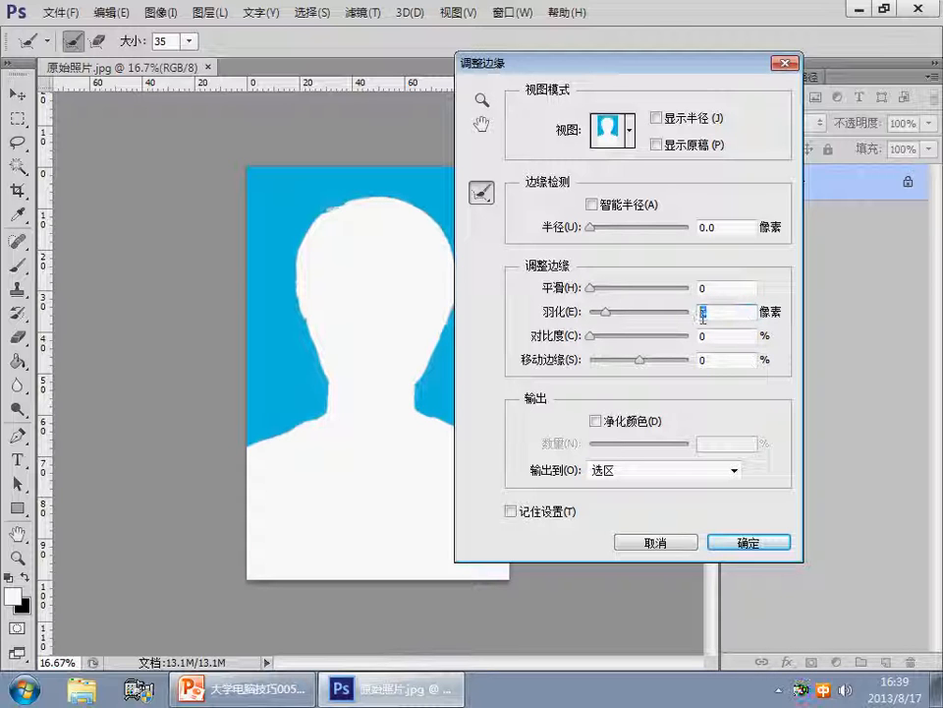
type("4")
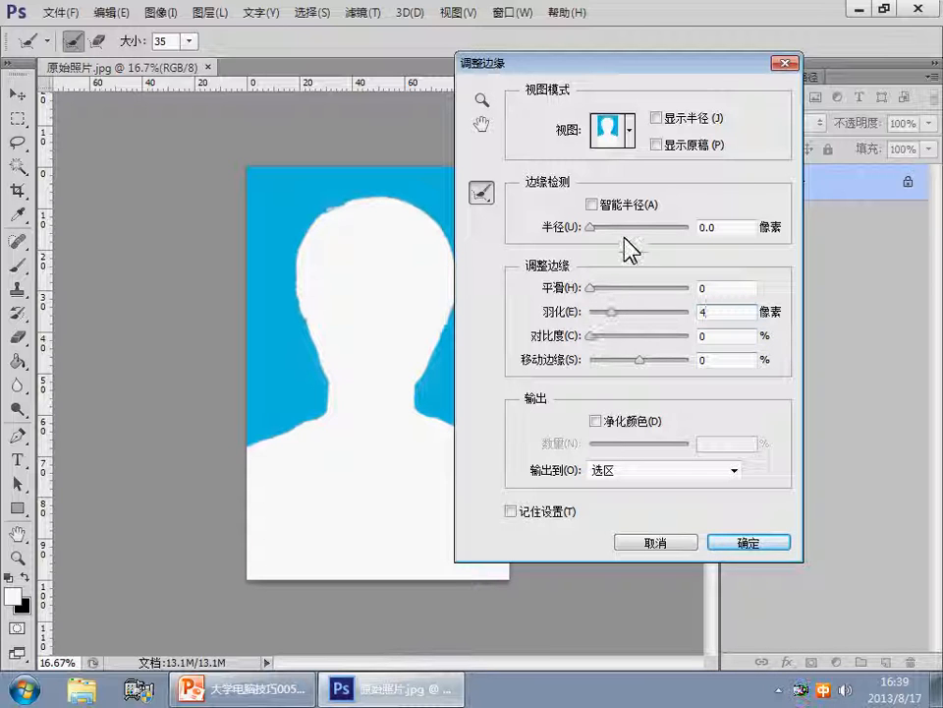
left_click(763, 541)
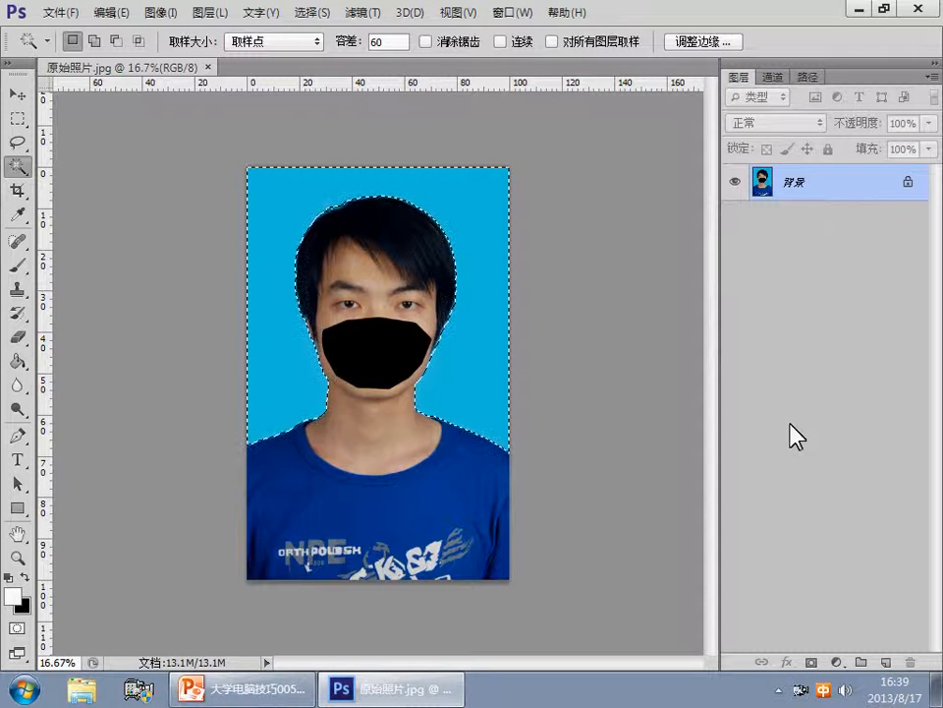
Create a new layer, fill the selected background area on it with white using the Paint Bucket, and deselect.
left_click(885, 662)
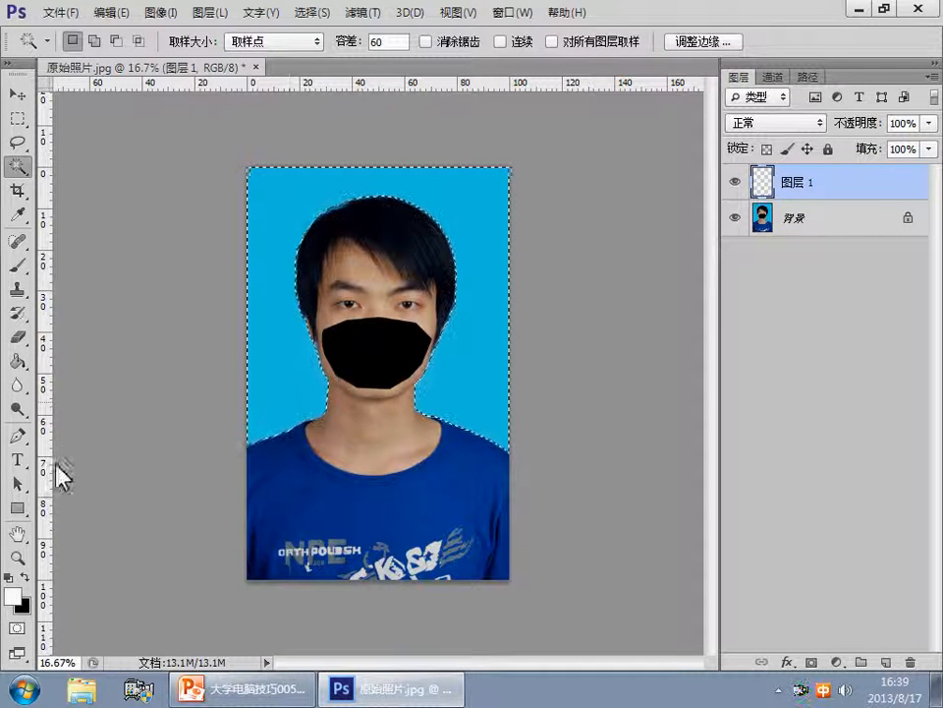
left_click(22, 577)
left_click(24, 577)
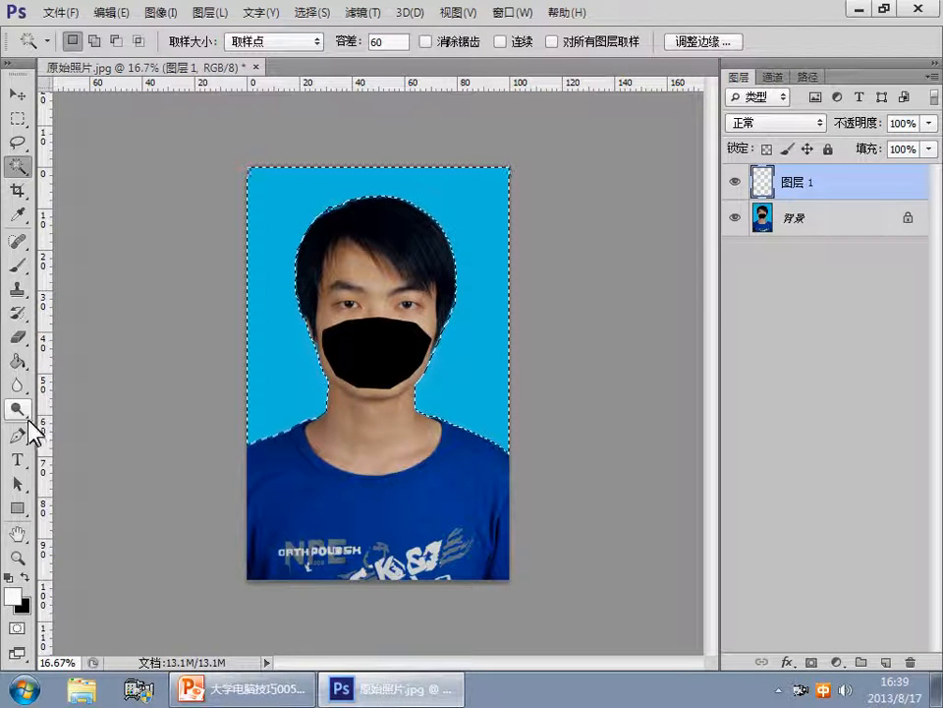
left_click(19, 362)
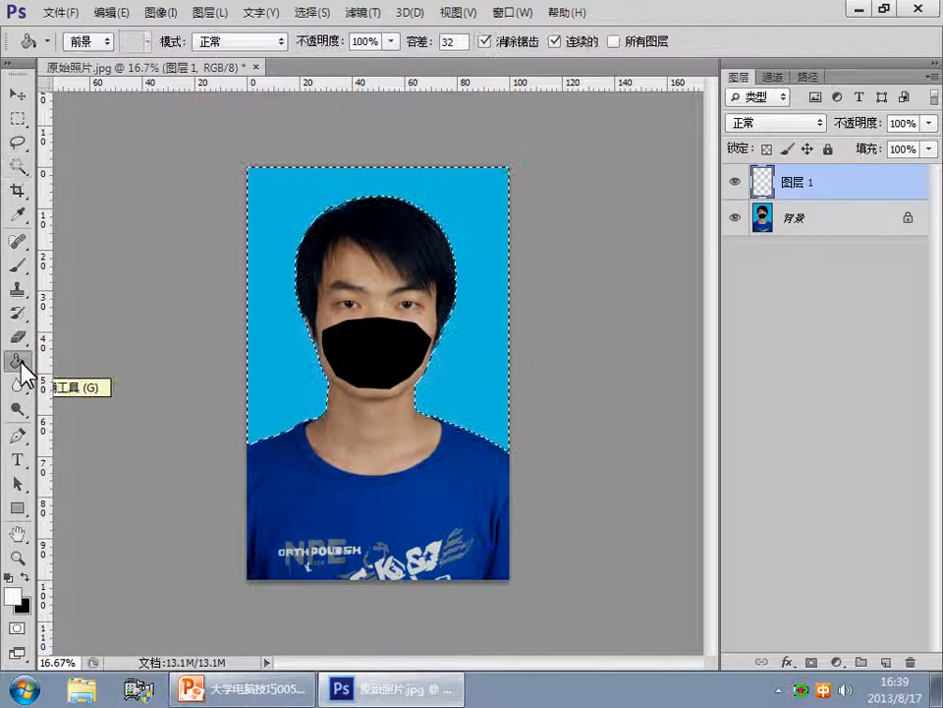
left_click(267, 191)
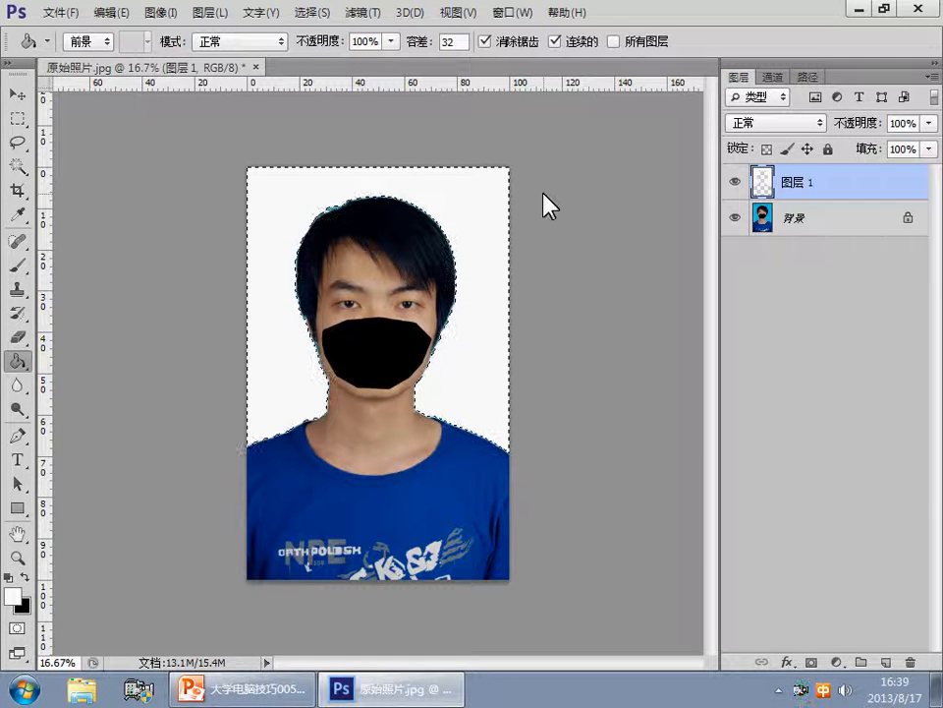
key("ctrl+d")
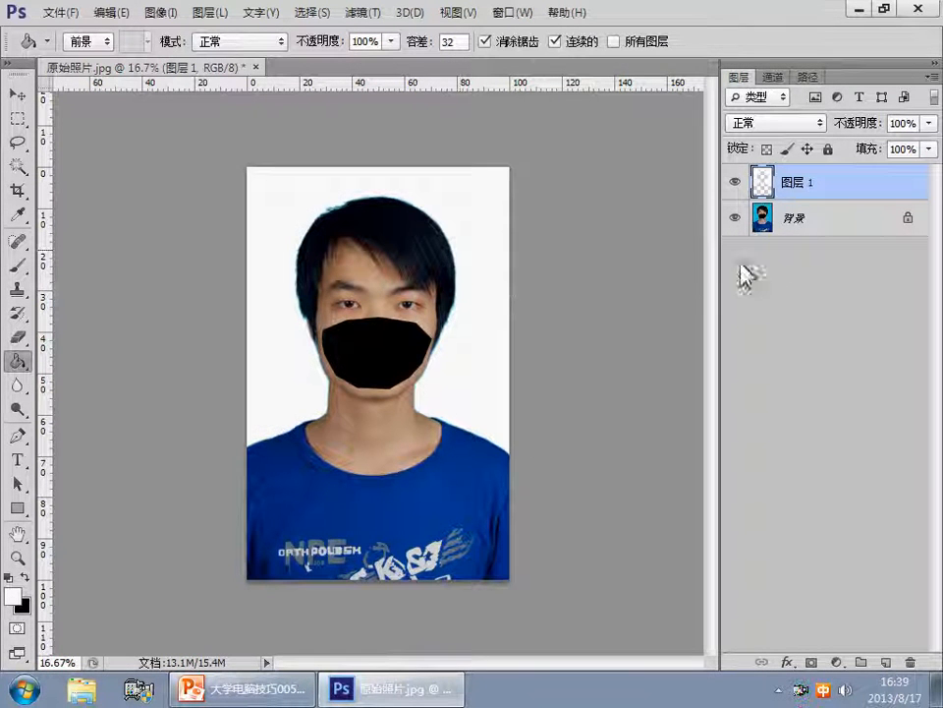
Examine the edges of the hair and face closely for leftover blue fringe from the old background.
left_click(18, 557)
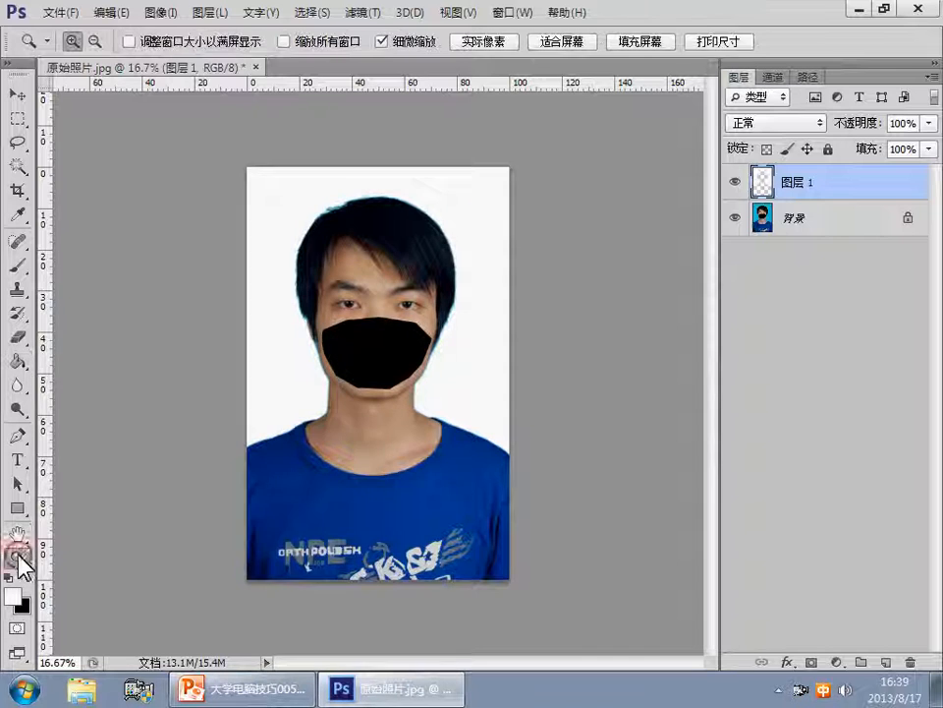
left_click(430, 305)
left_click(432, 303)
left_click(432, 302)
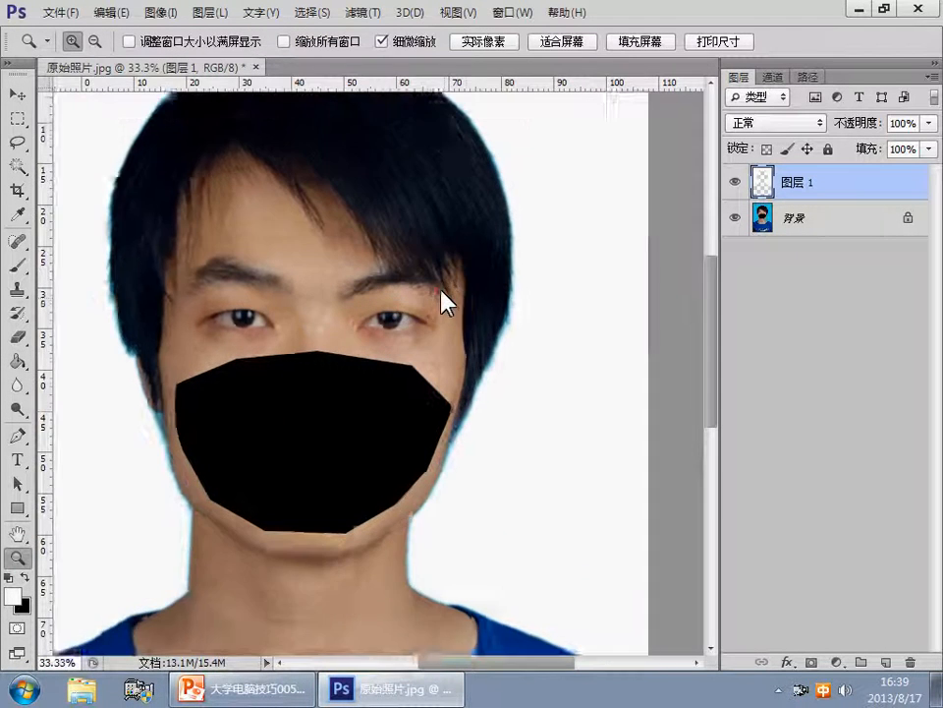
left_click_drag(531, 664, 486, 666)
left_click(271, 325)
left_click(256, 319)
left_click(260, 323)
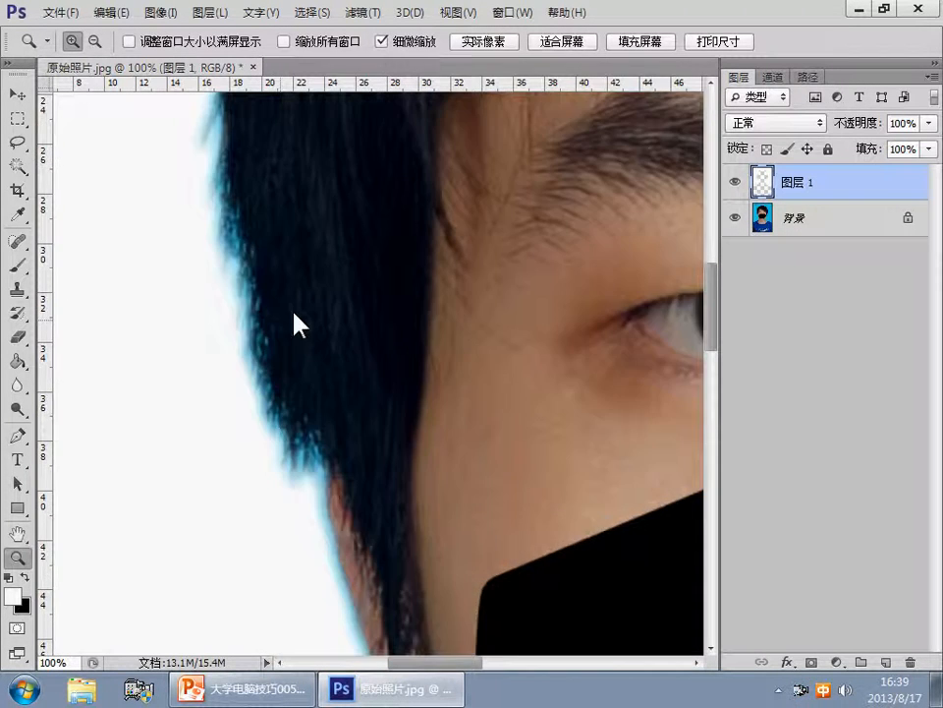
left_click(285, 321)
left_click(285, 321)
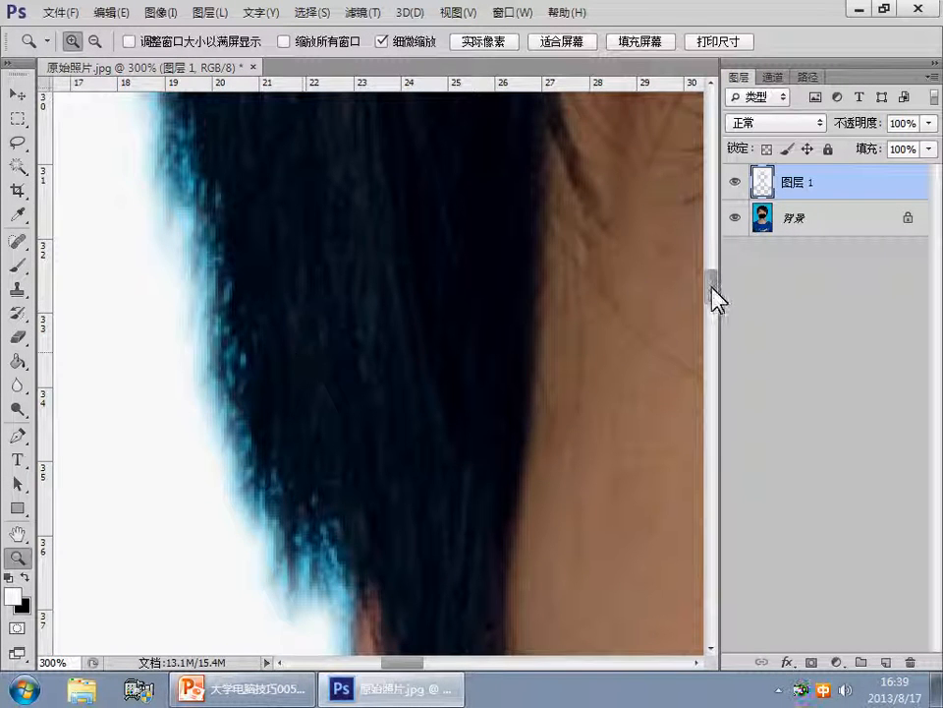
left_click_drag(712, 289, 711, 297)
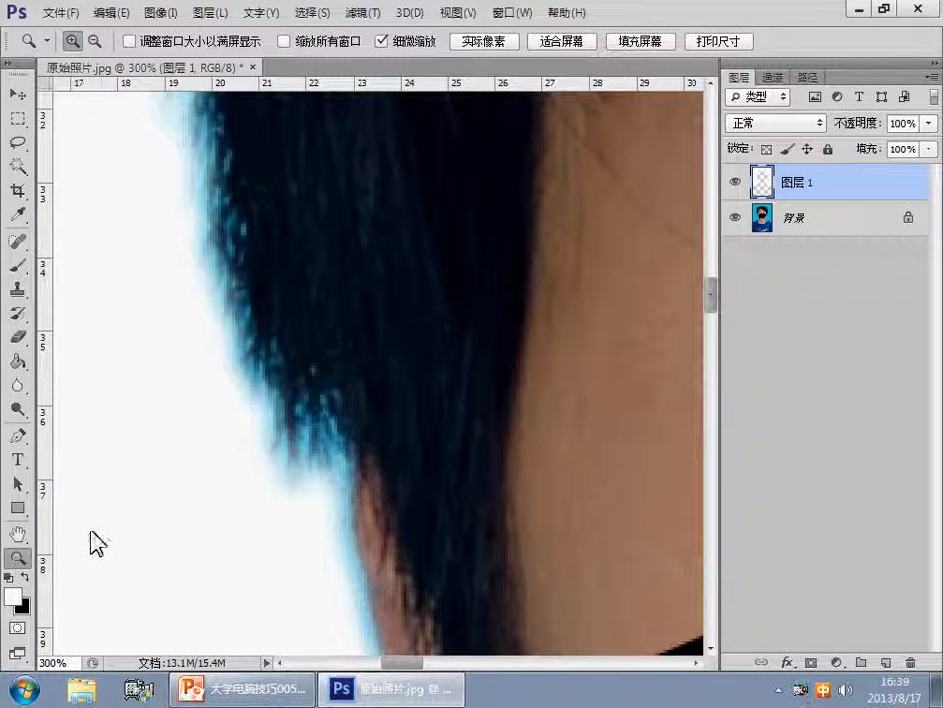
double_click(18, 534)
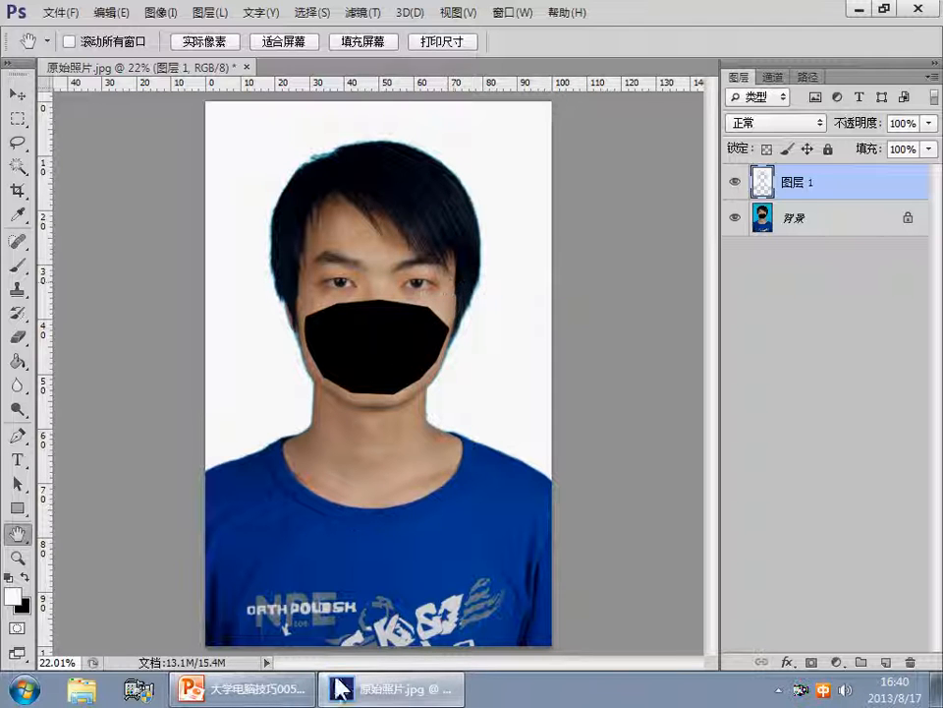
Switch to PowerPoint, review the pixel width and height requirements on the 问题2 slide, and return to Photoshop.
left_click(280, 688)
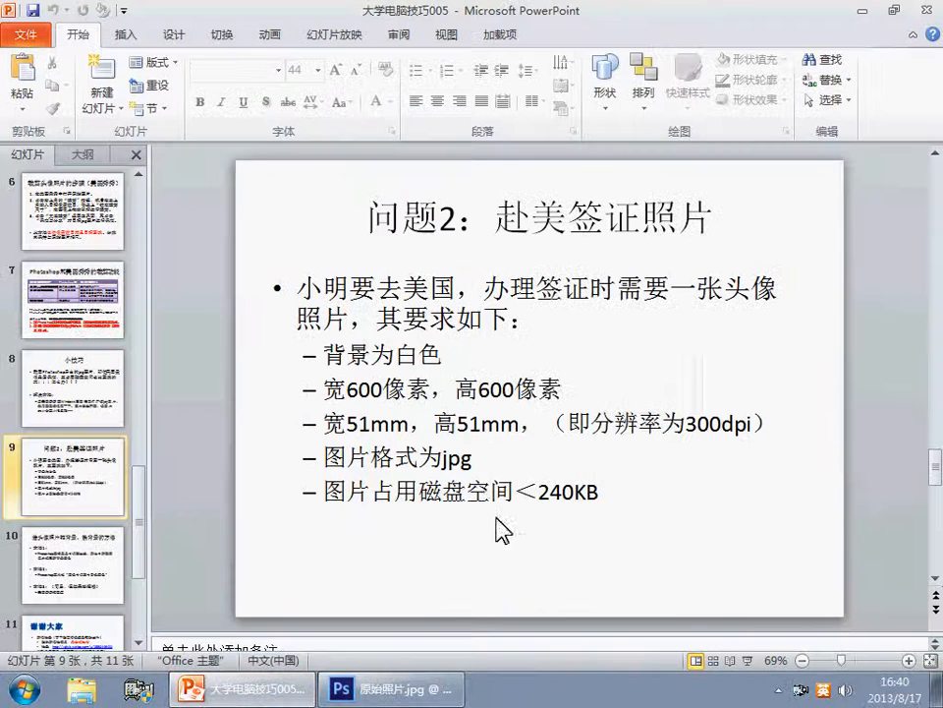
left_click(363, 388)
left_click_drag(349, 390, 564, 391)
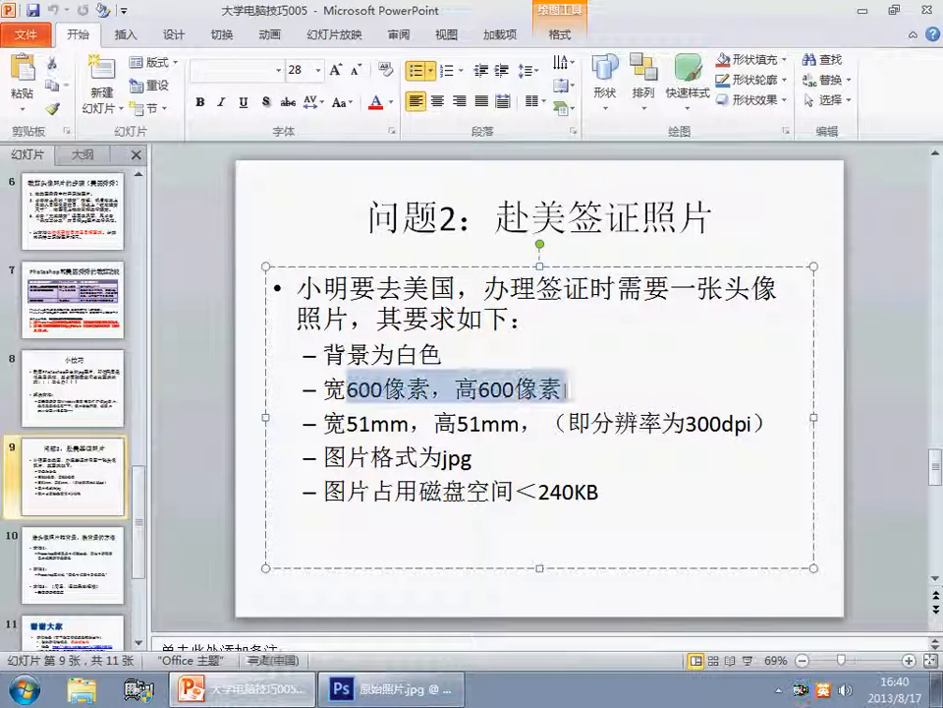
left_click(456, 391)
left_click(325, 388)
left_click(383, 688)
Merge 图层 1 with the background layer and crop the photo to 600 × 600 pixels around the head.
right_click(849, 221)
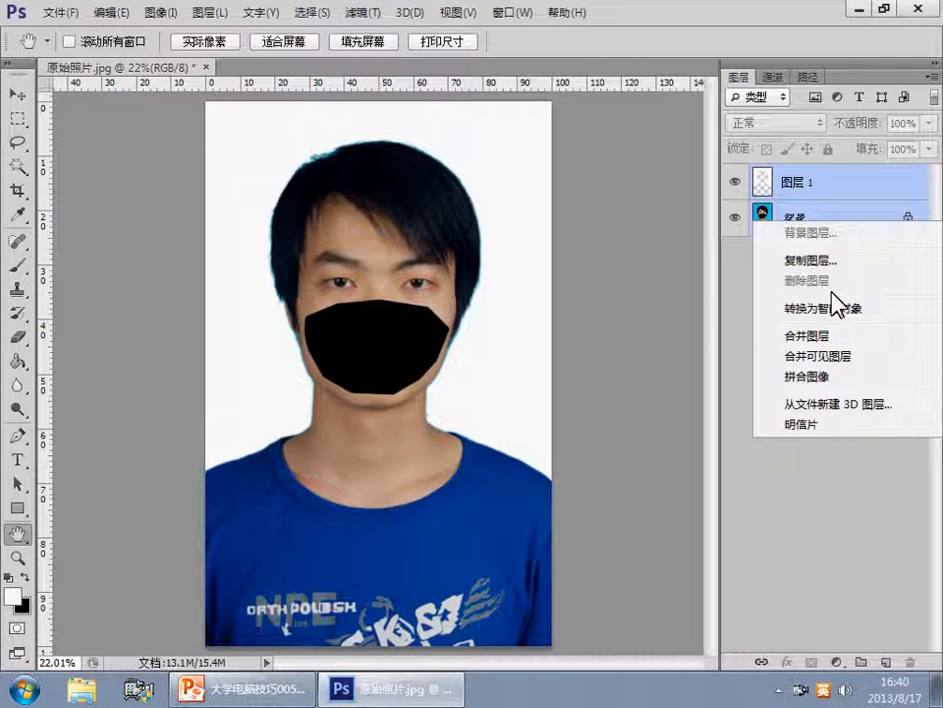
left_click(834, 335)
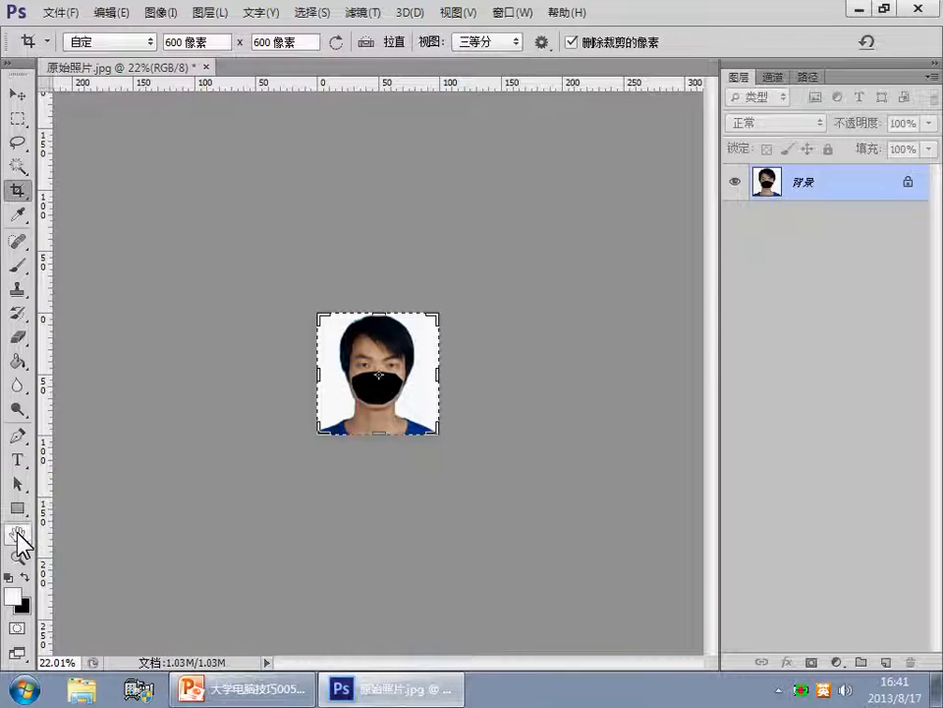
double_click(16, 533)
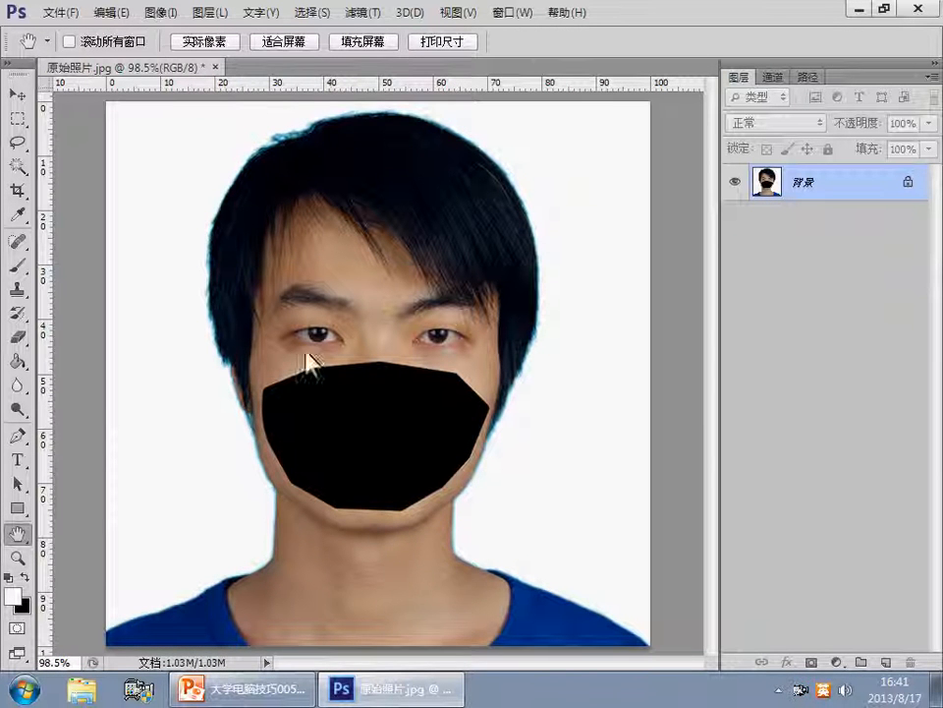
Check the photo's document size and resolution in the Image Size dialog, showing the dimensions in millimetres.
left_click(280, 687)
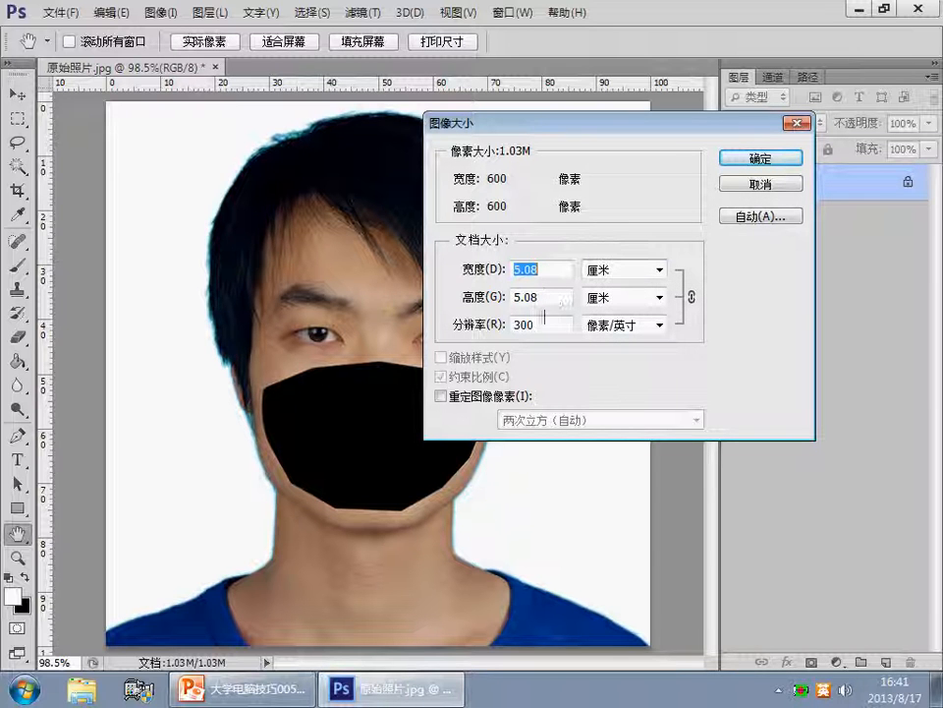
left_click(660, 268)
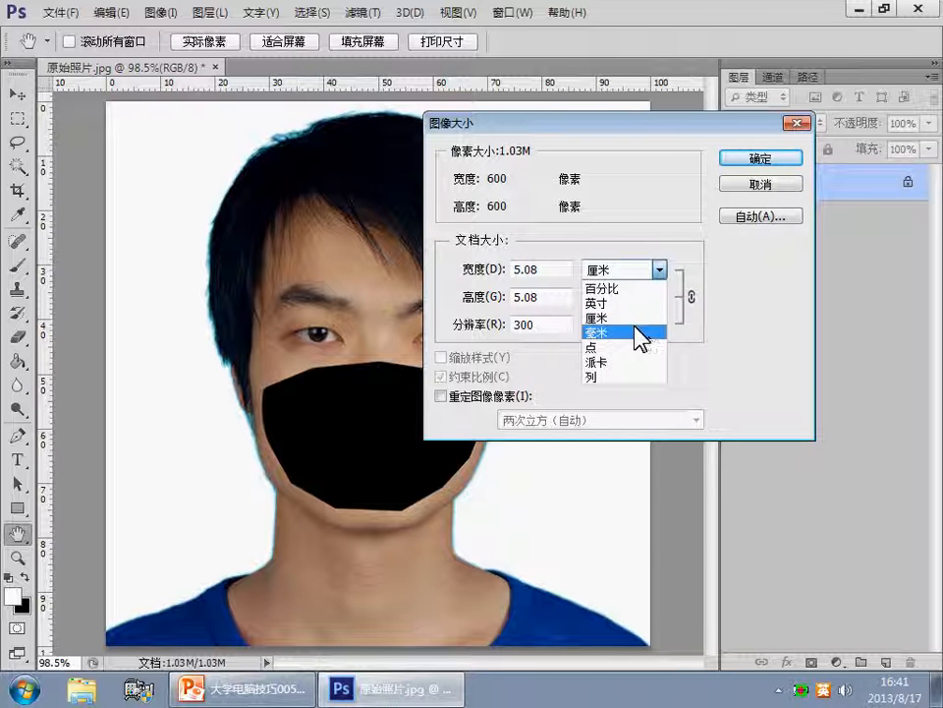
left_click(554, 330)
double_click(554, 322)
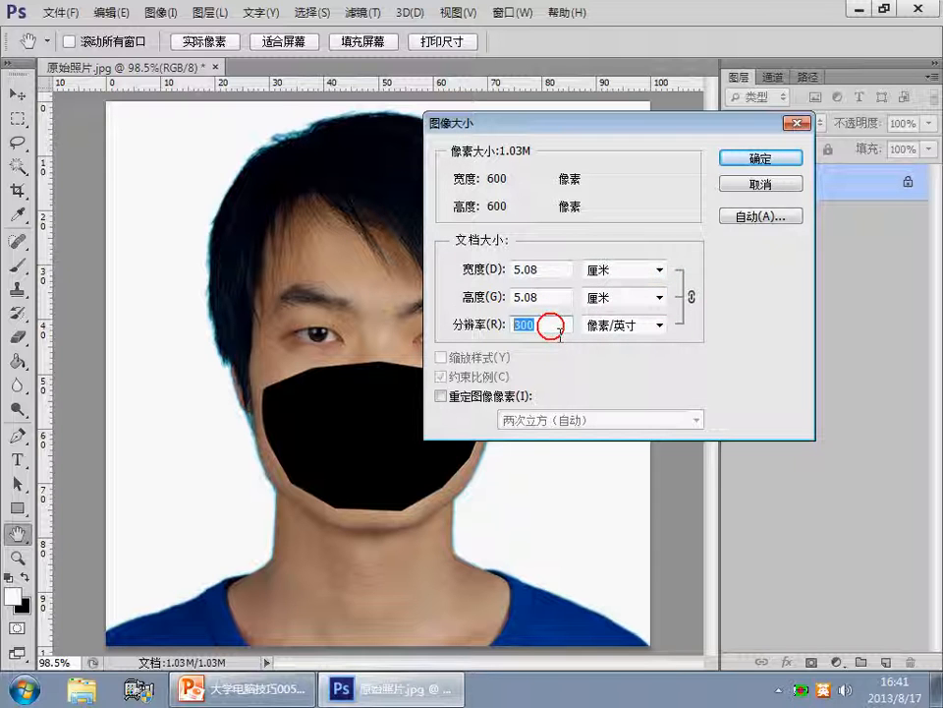
left_click(660, 269)
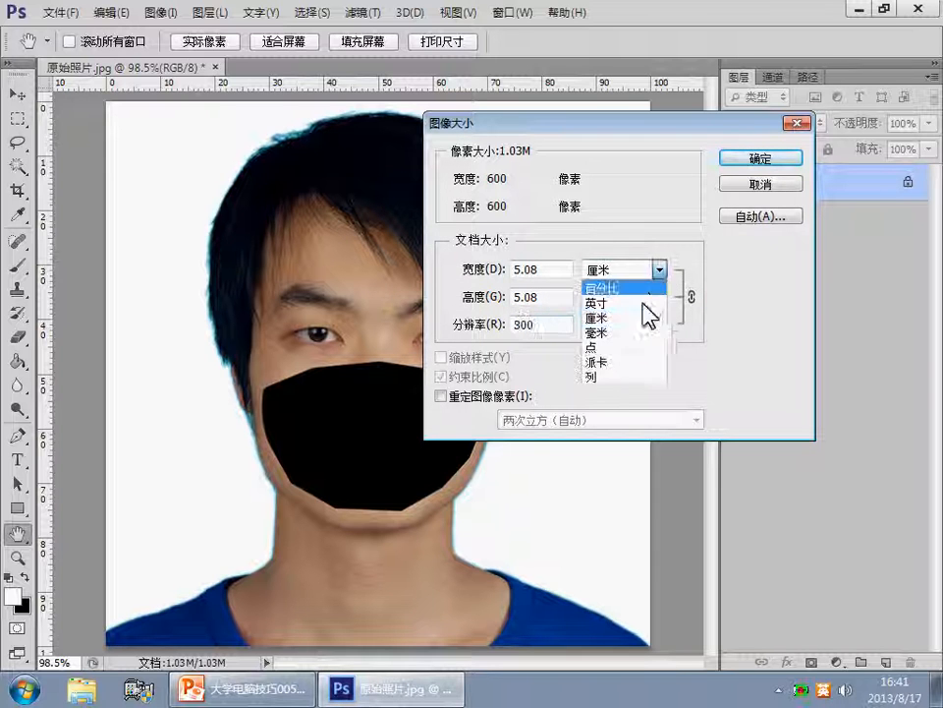
left_click(625, 330)
double_click(545, 324)
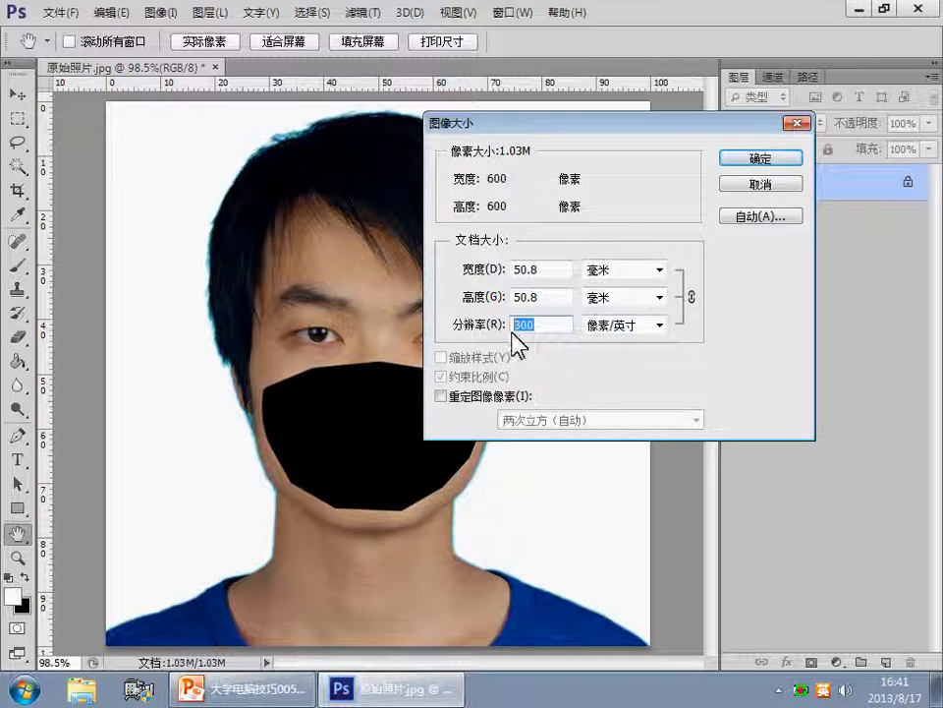
type("30")
double_click(544, 271)
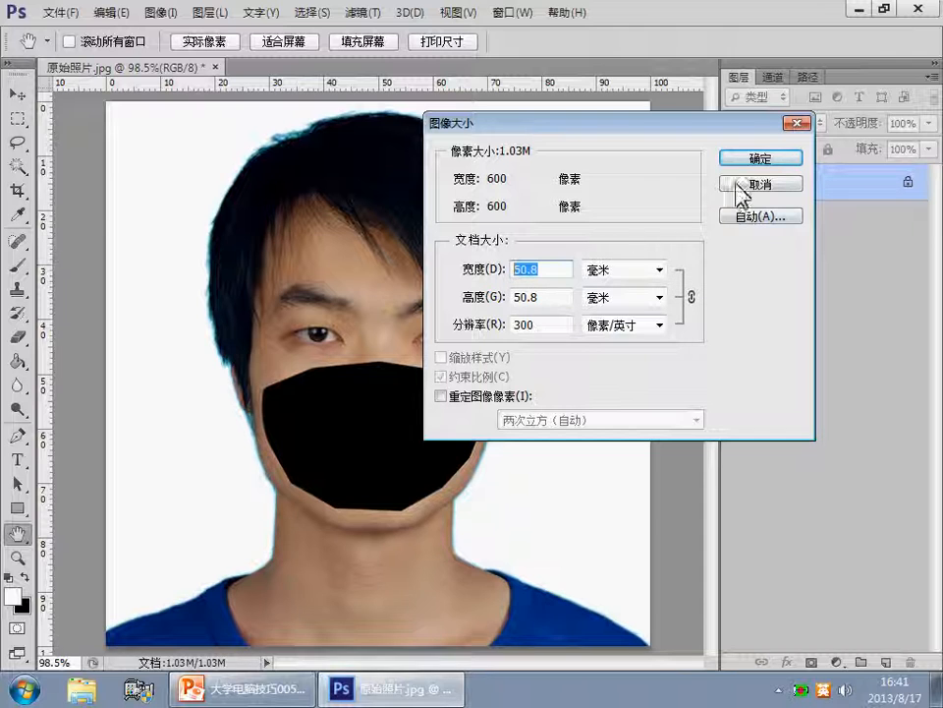
Compare the dimensions with the 51 mm width and height requirement on the PowerPoint slide, return to Photoshop, and accept the image size.
left_click(287, 688)
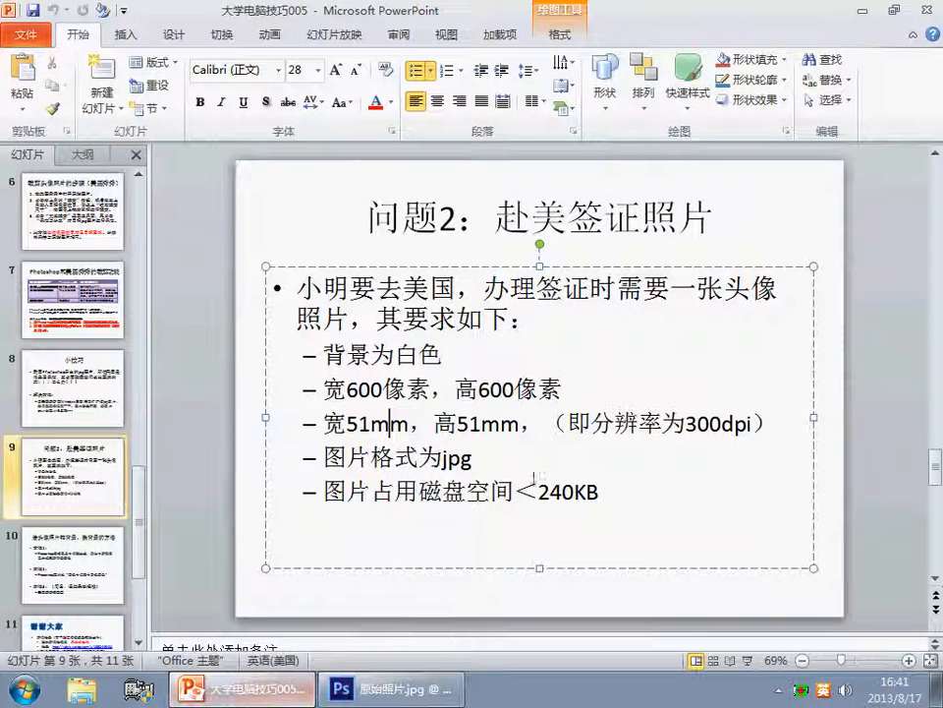
left_click_drag(520, 427, 359, 433)
left_click(503, 430)
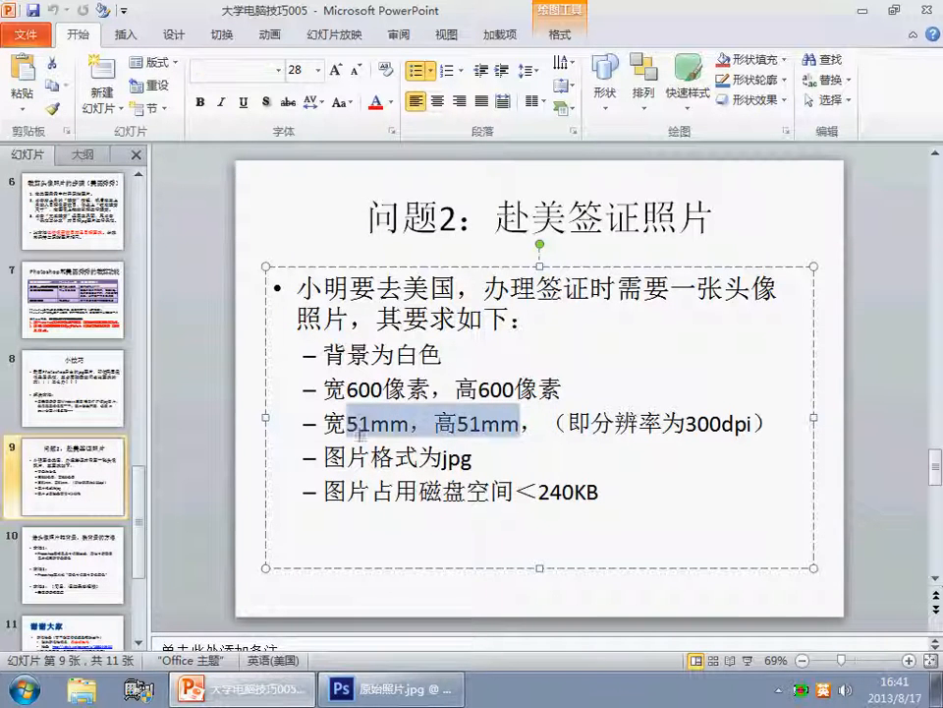
left_click(388, 688)
left_click(748, 158)
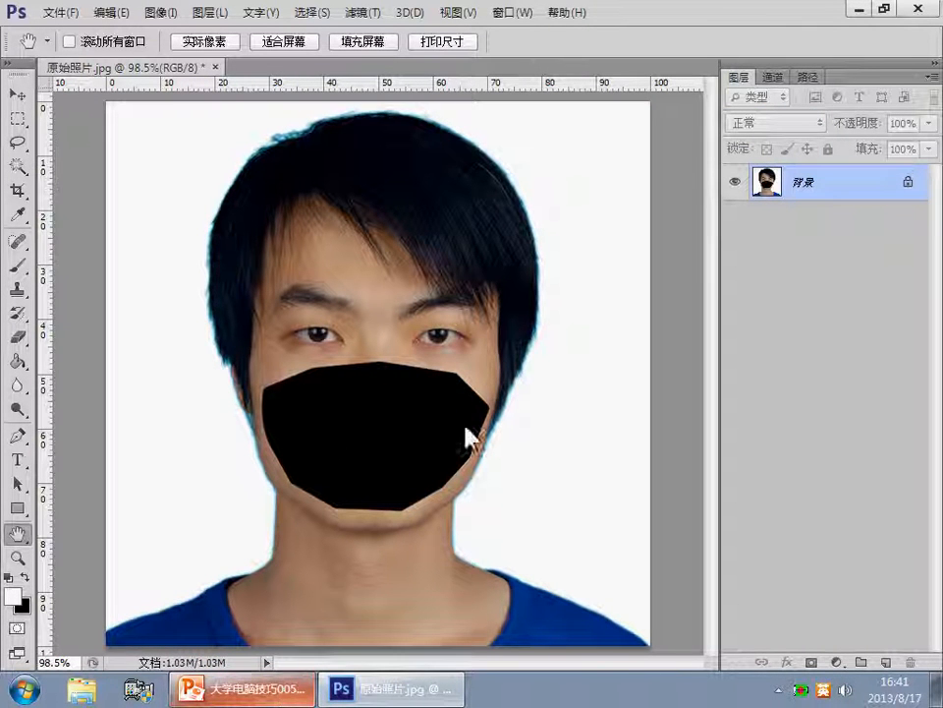
Save the photo to the desktop as a JPEG named 赴美签证 at quality 12, and close the document.
key("ctrl+shift+s")
type("qianzheng")
key("space")
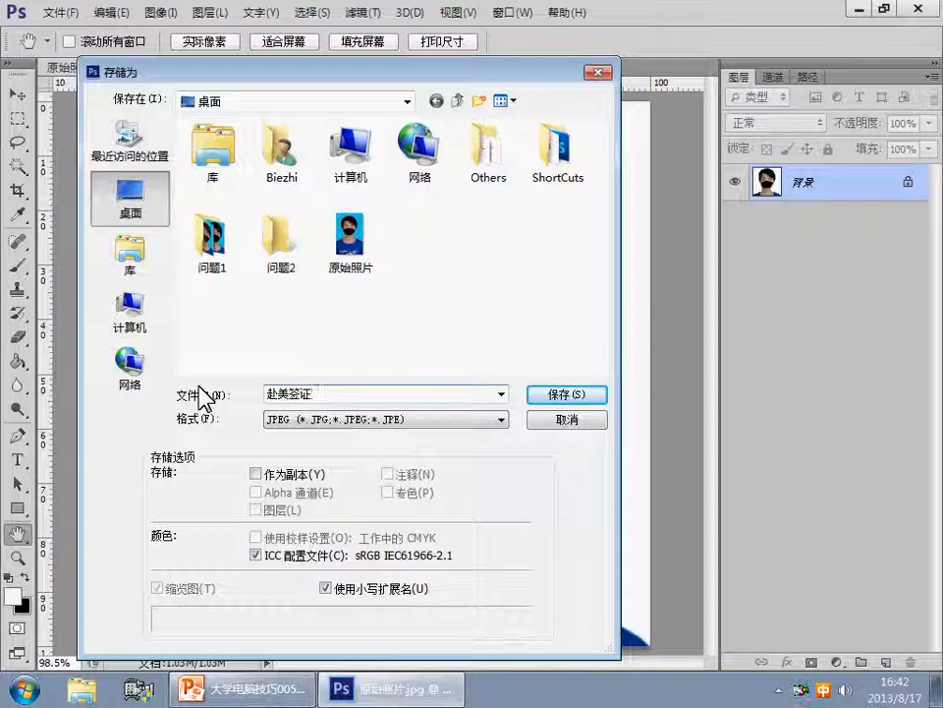
left_click(592, 397)
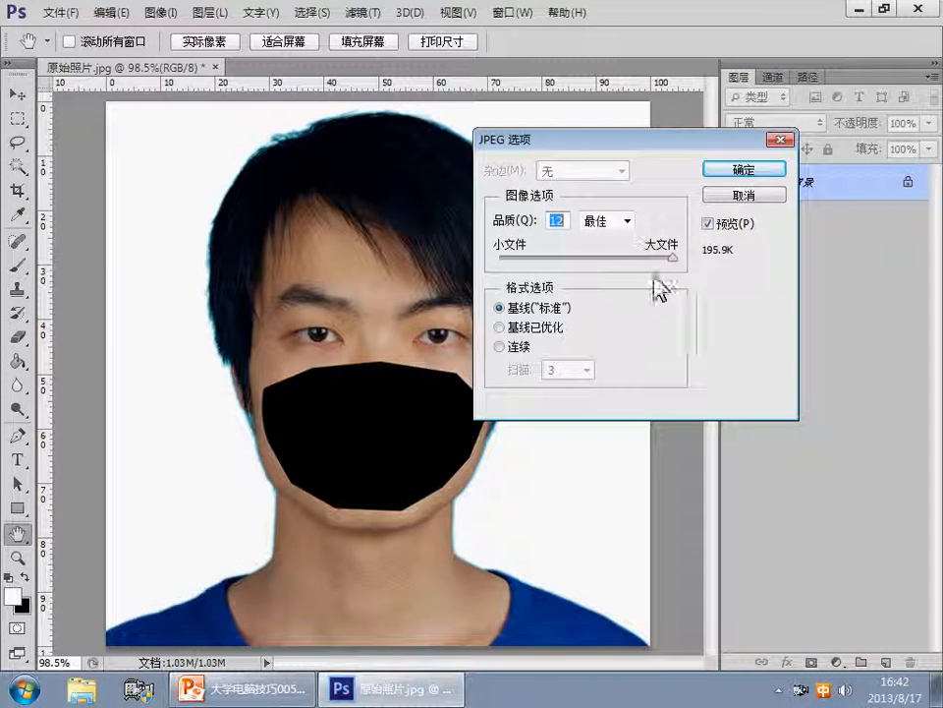
left_click(744, 169)
left_click(208, 66)
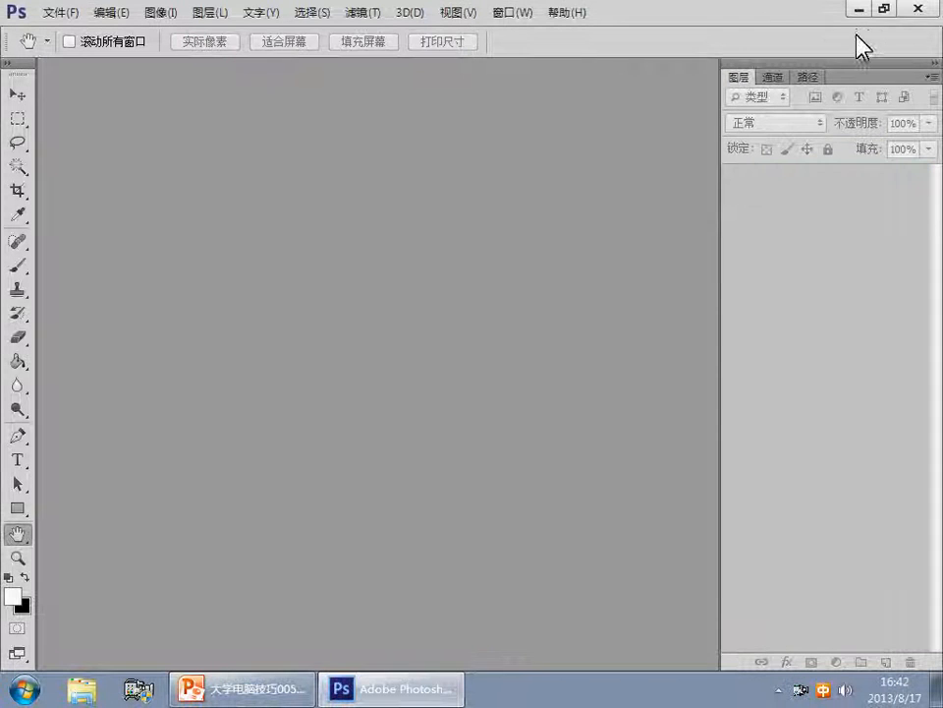
Switch to PowerPoint and review the image format requirement on the 问题2 slide.
left_click(857, 9)
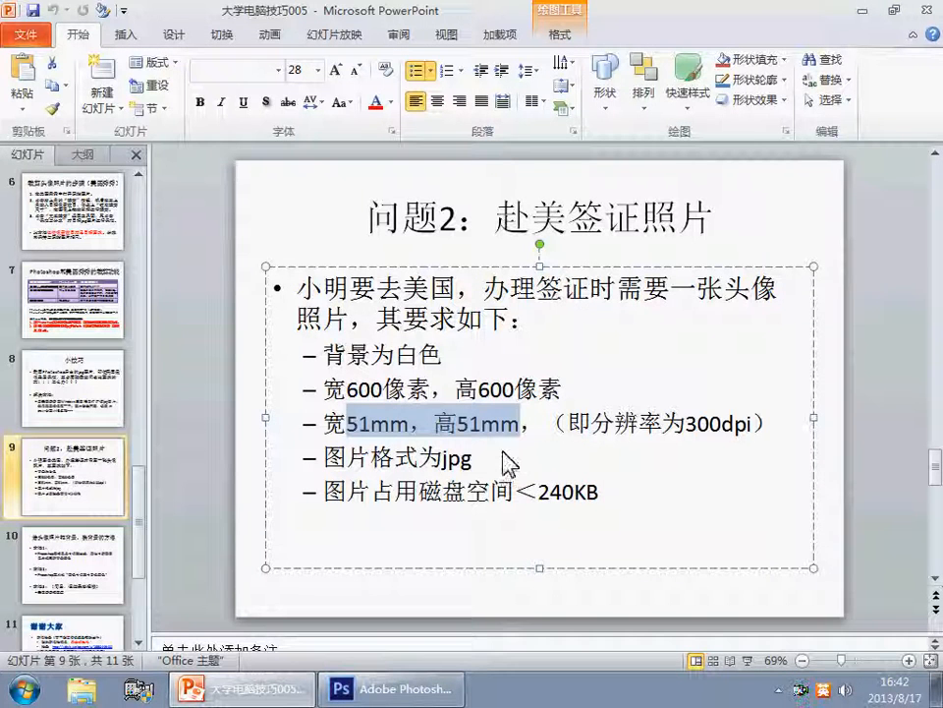
left_click_drag(512, 455, 325, 458)
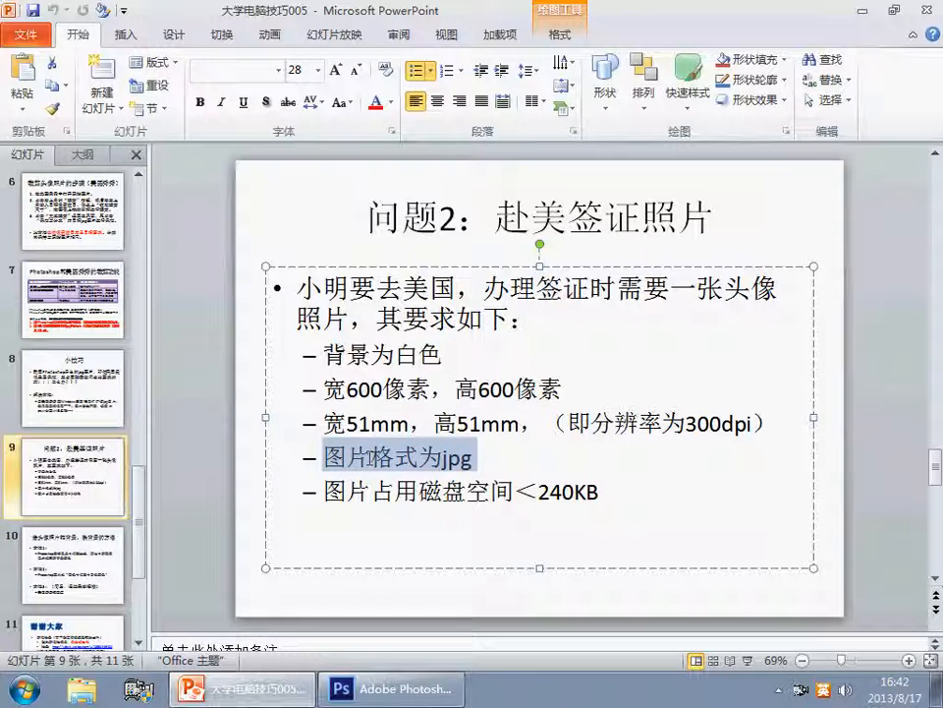
left_click(396, 466)
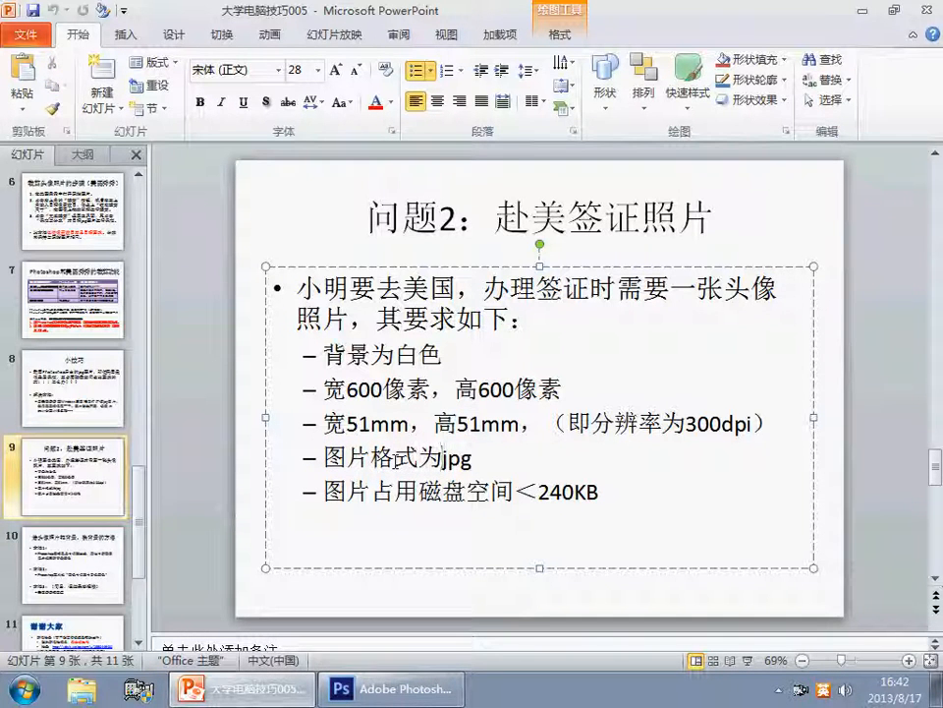
Go to the desktop and check the file type and disk size in the properties of 赴美签证.
left_click(863, 12)
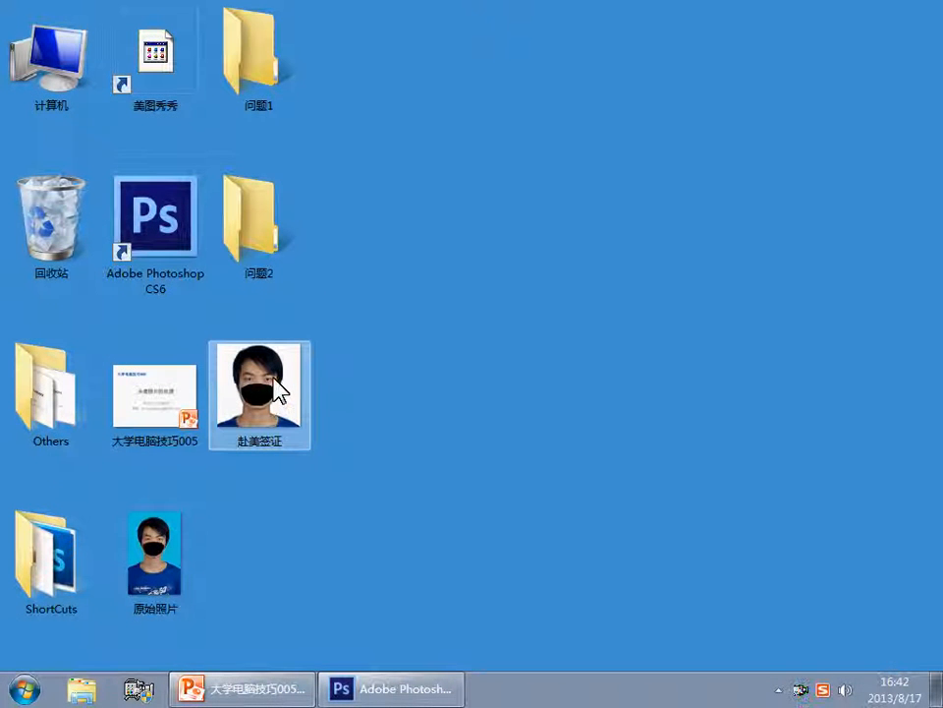
right_click(277, 387)
left_click(368, 657)
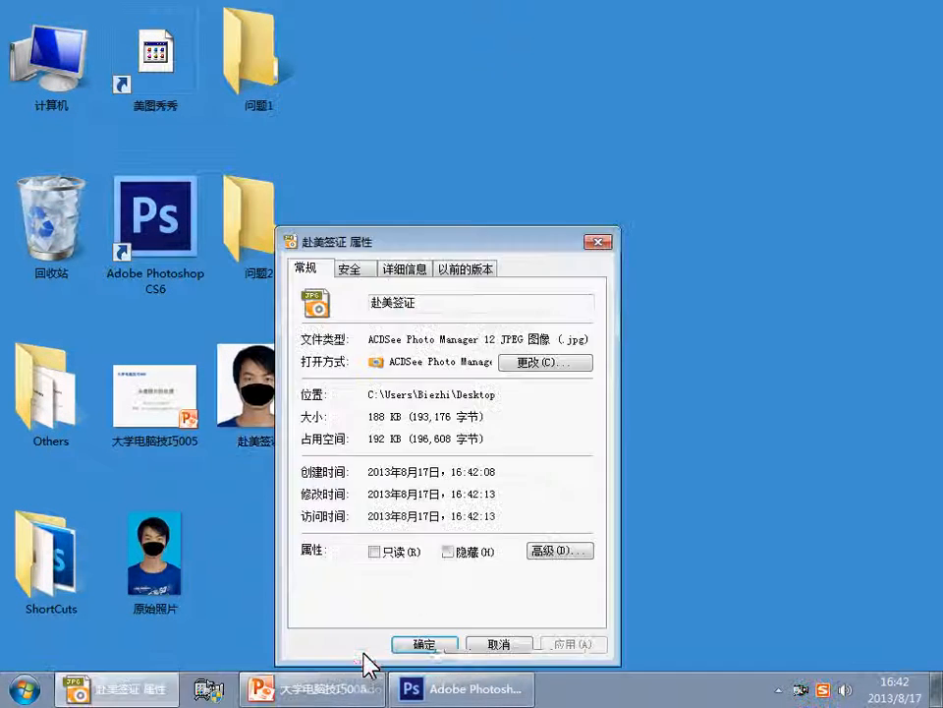
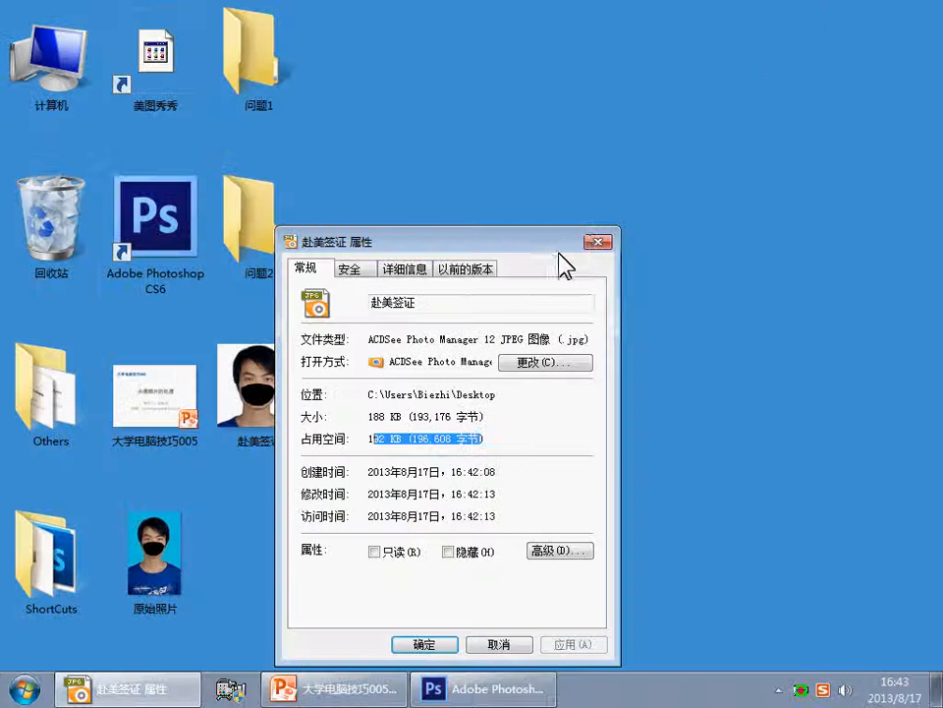
left_click(598, 242)
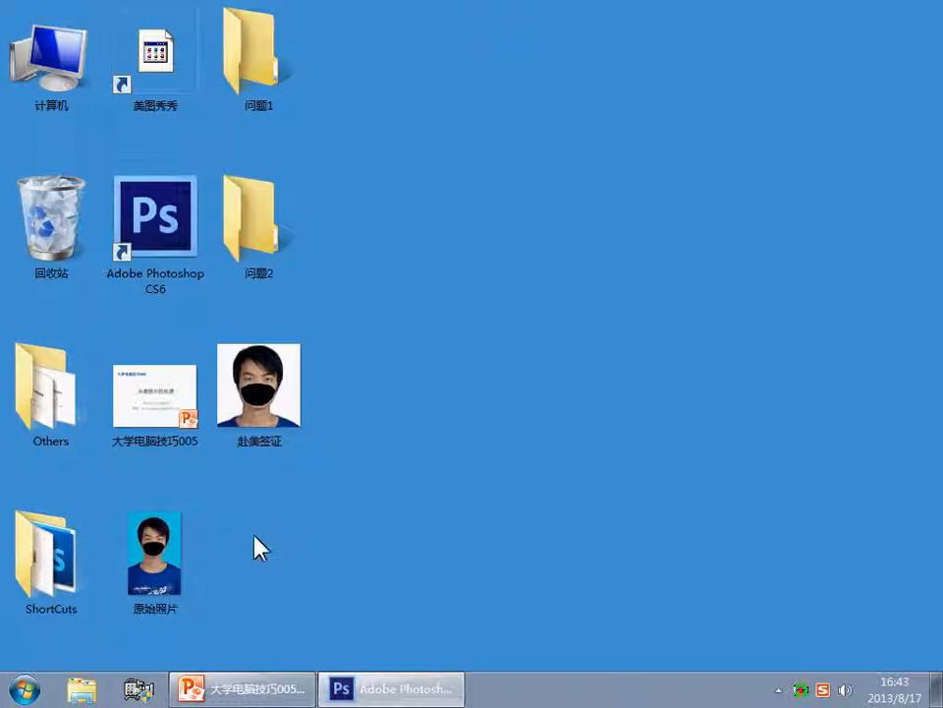
Open 原始照片 from the desktop in Photoshop and, with Replace Color, sample the blue background at a fuzziness of 89.
left_click_drag(167, 561, 413, 366)
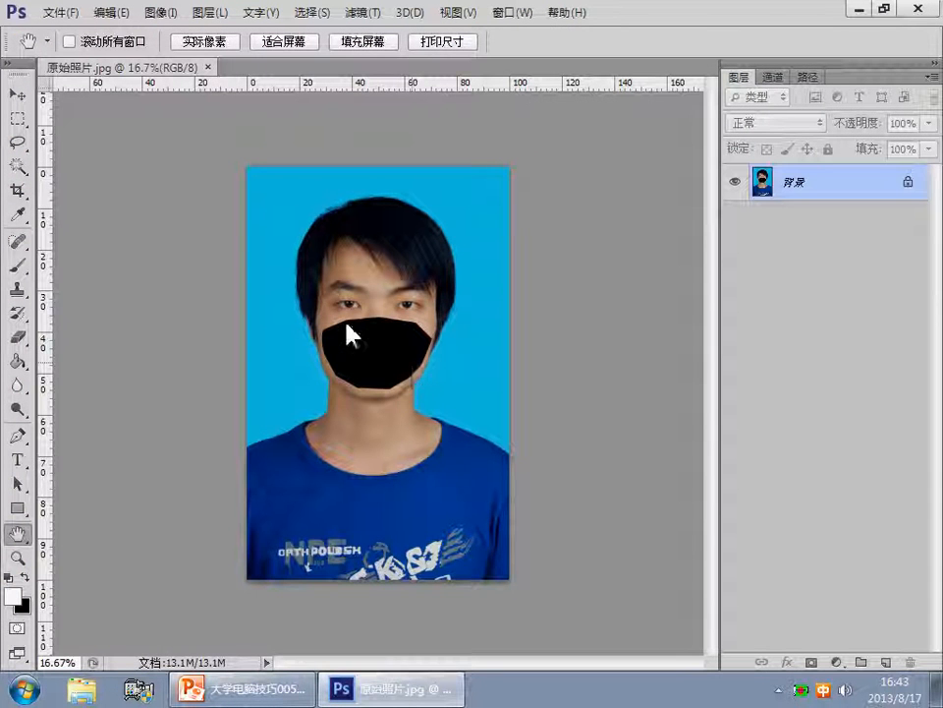
left_click(162, 13)
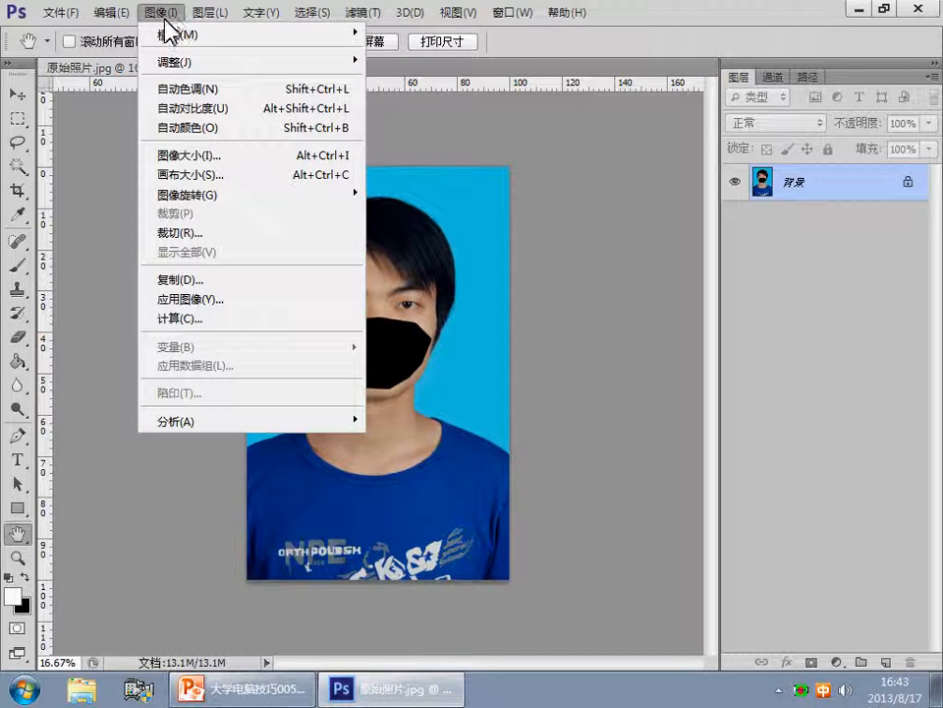
mouse_move(181, 62)
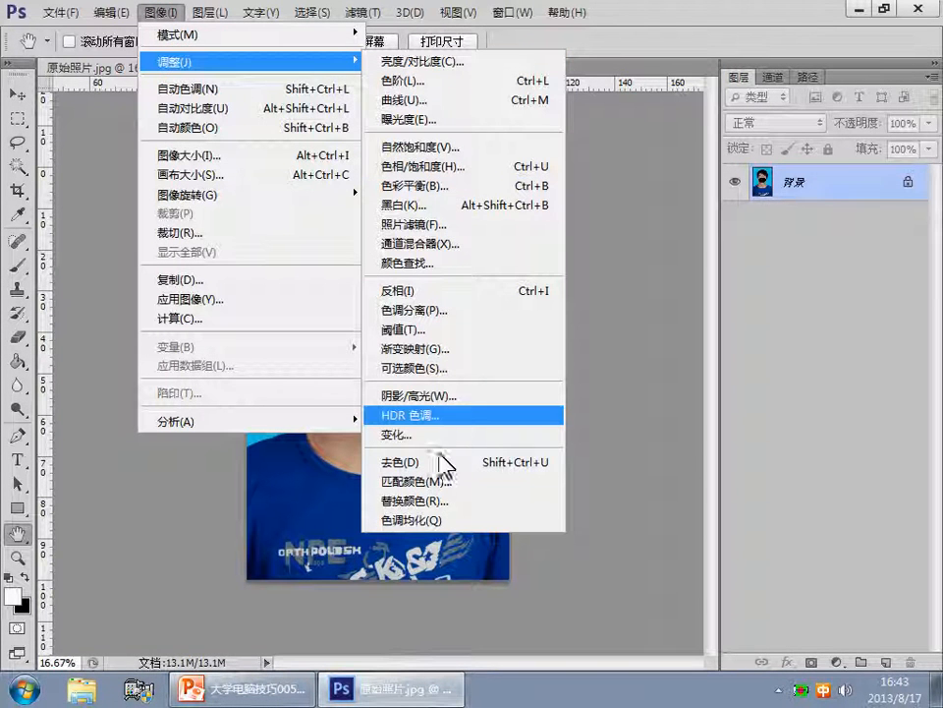
left_click(437, 499)
left_click_drag(796, 65, 637, 71)
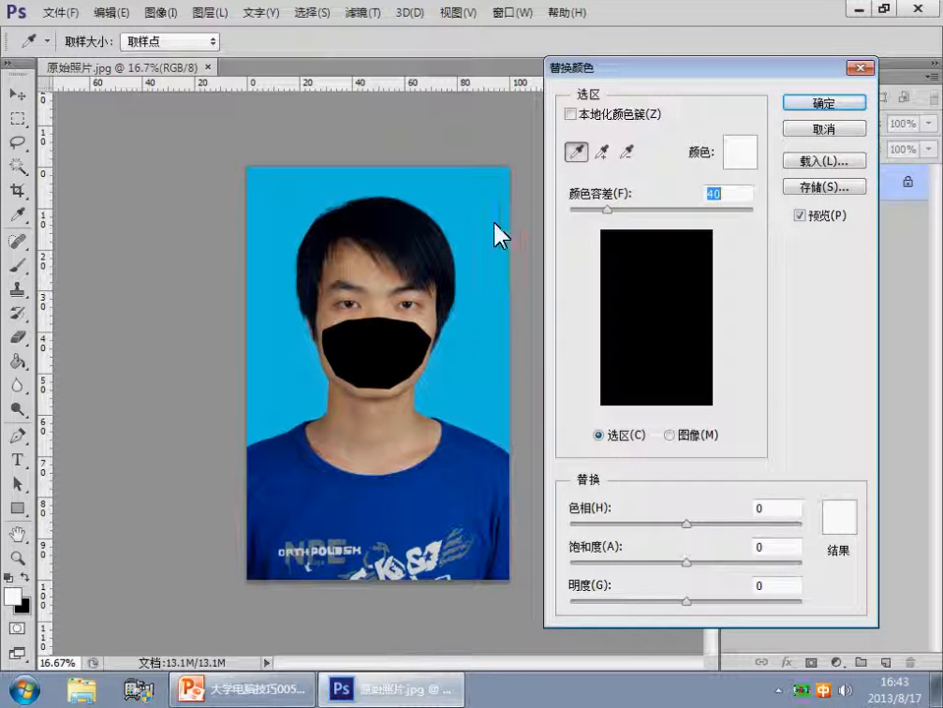
left_click(283, 208)
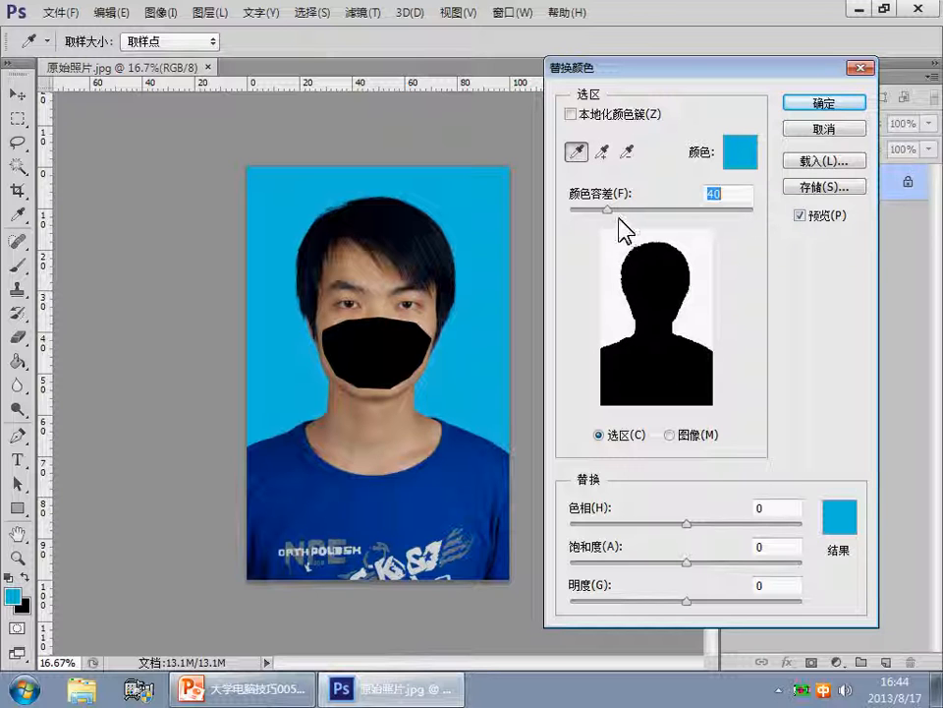
left_click_drag(608, 210, 656, 209)
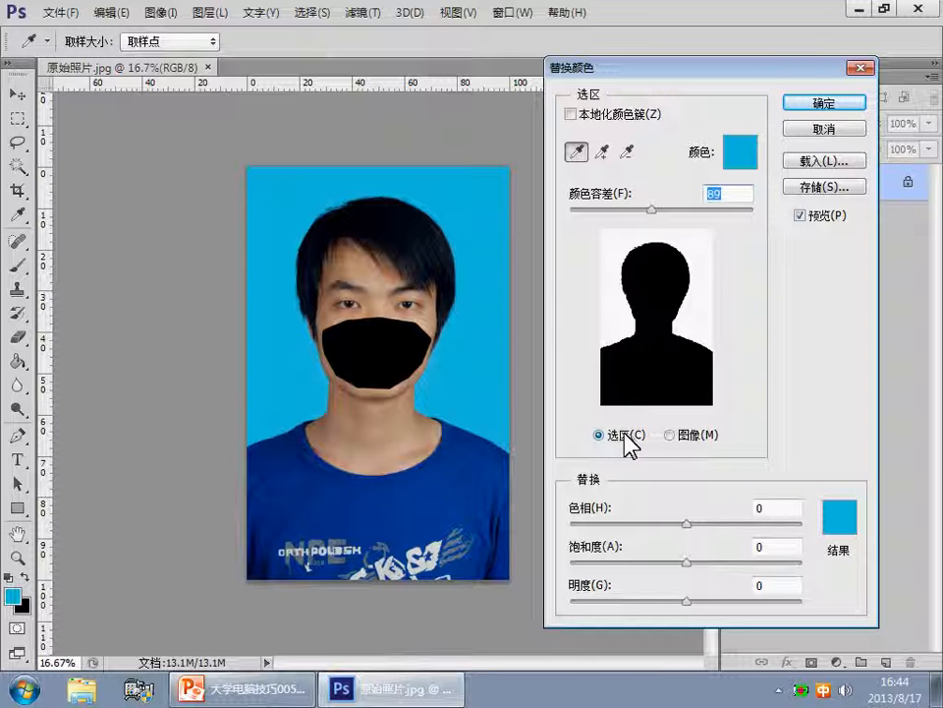
Choose a near-white result colour, raise the lightness to +100, and apply the colour replacement to the background.
left_click(837, 520)
left_click_drag(492, 247, 383, 167)
left_click(812, 155)
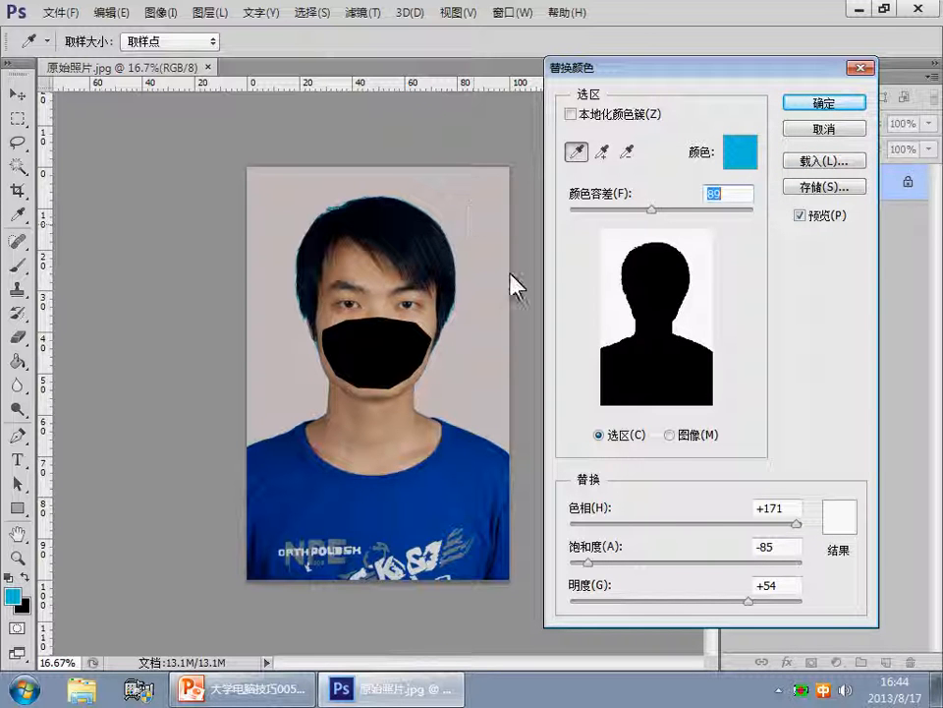
left_click_drag(749, 602, 783, 604)
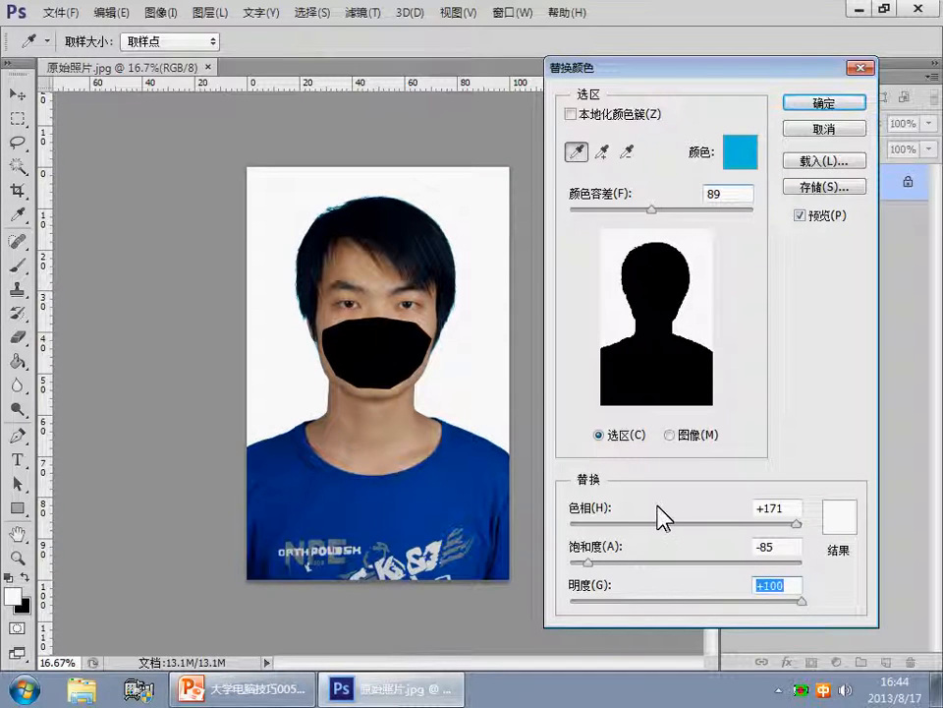
left_click(838, 102)
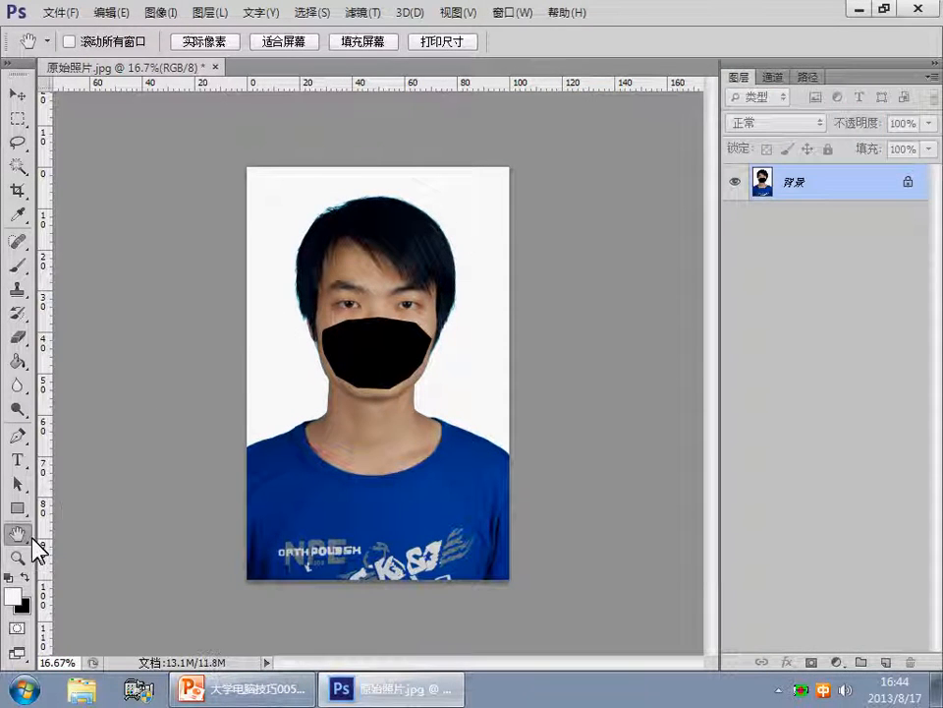
Examine the upper hair edges at 100% magnification for leftover blue fringe after the colour replacement.
left_click(19, 557)
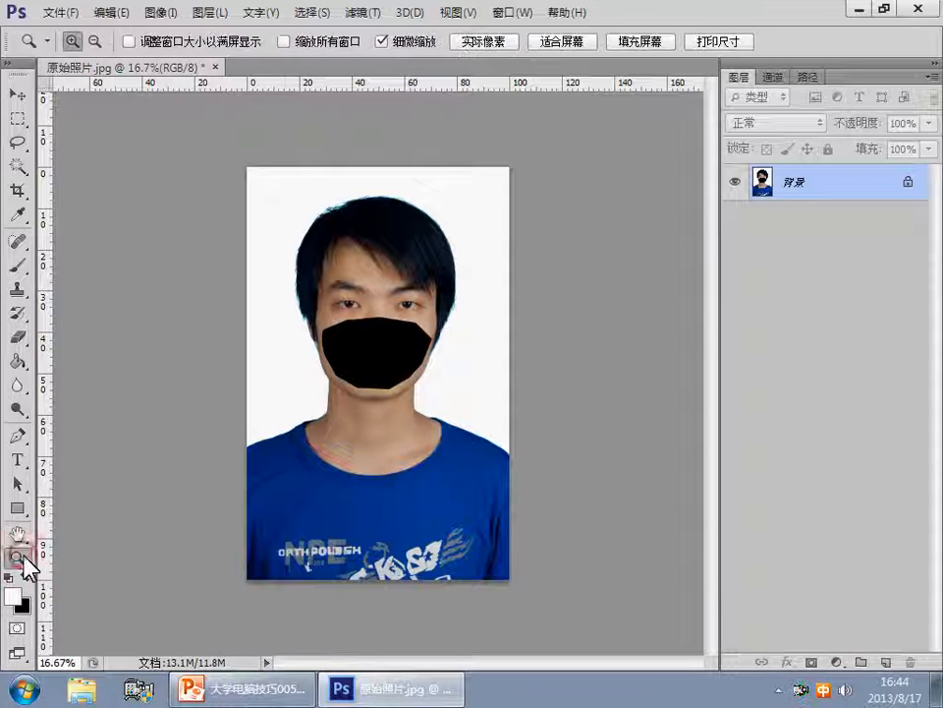
left_click(320, 201)
left_click(330, 201)
left_click(332, 202)
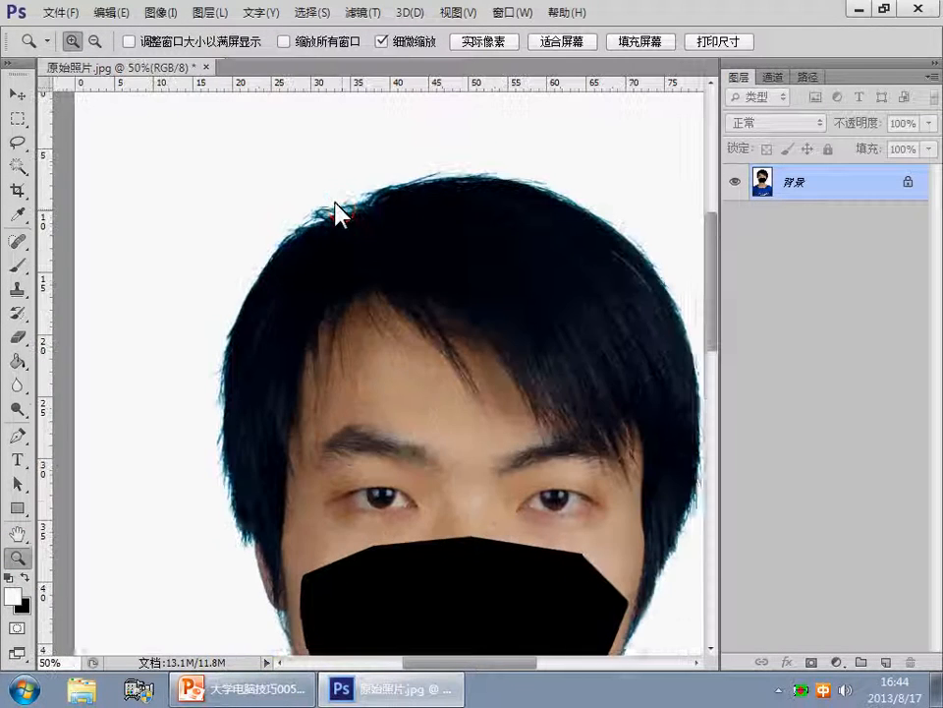
left_click(339, 208)
left_click(345, 216)
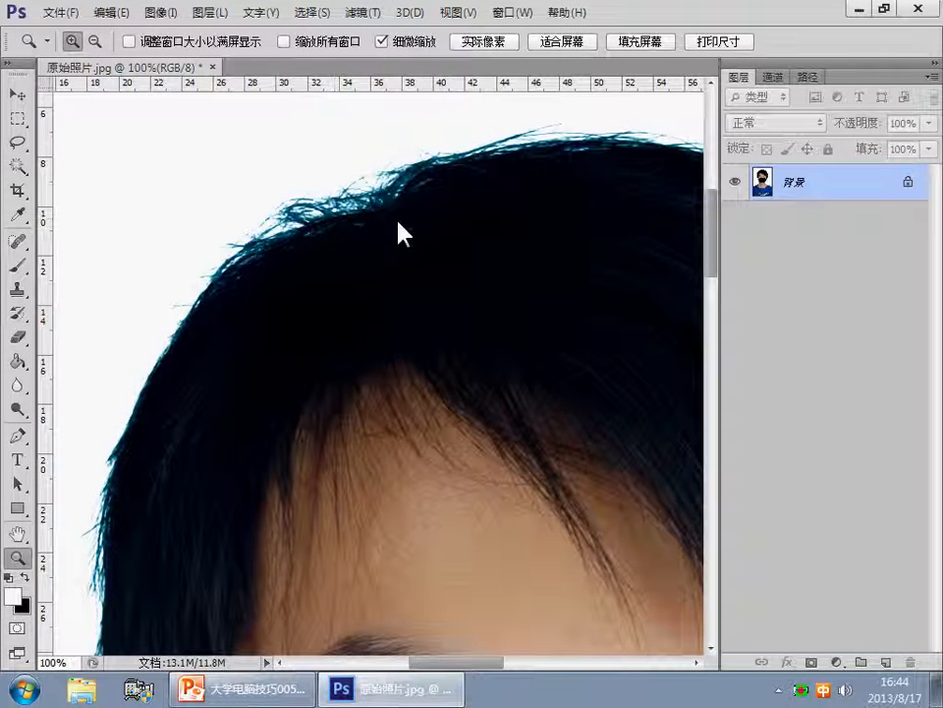
mouse_move(710, 251)
left_mouse_down()
mouse_move(713, 245)
mouse_move(716, 261)
left_mouse_up()
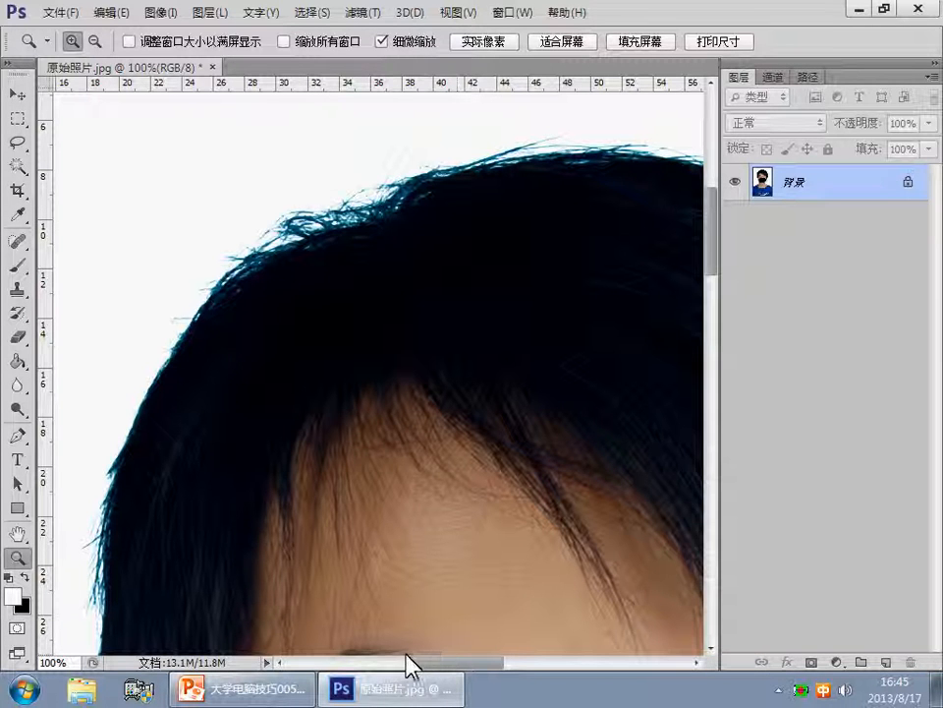
Close 原始照片.jpg without saving the colour replacement.
left_click(411, 683)
left_click(393, 690)
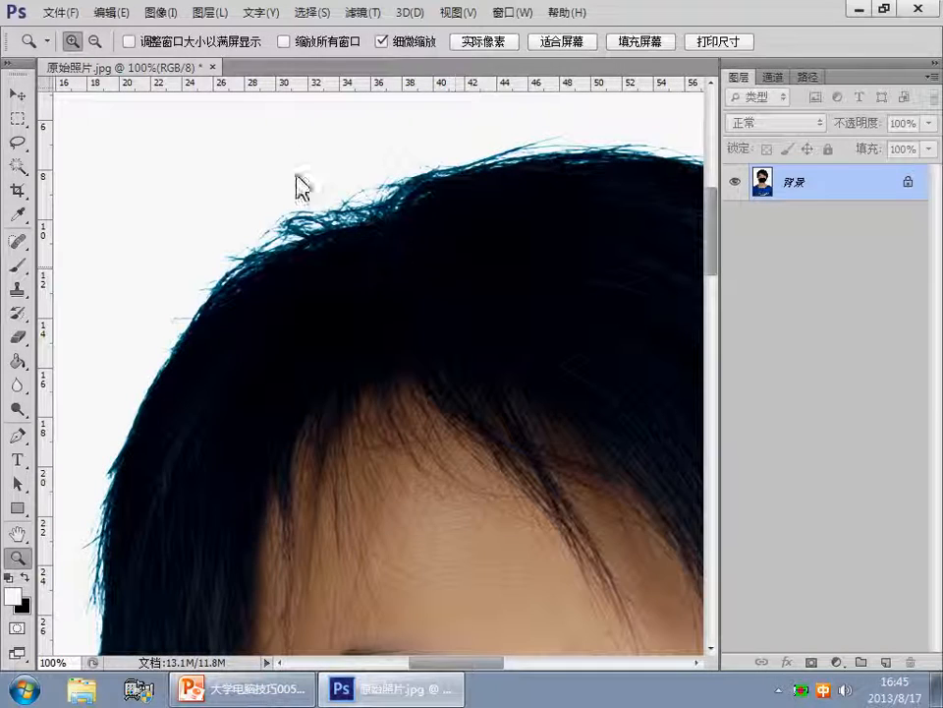
left_click(213, 68)
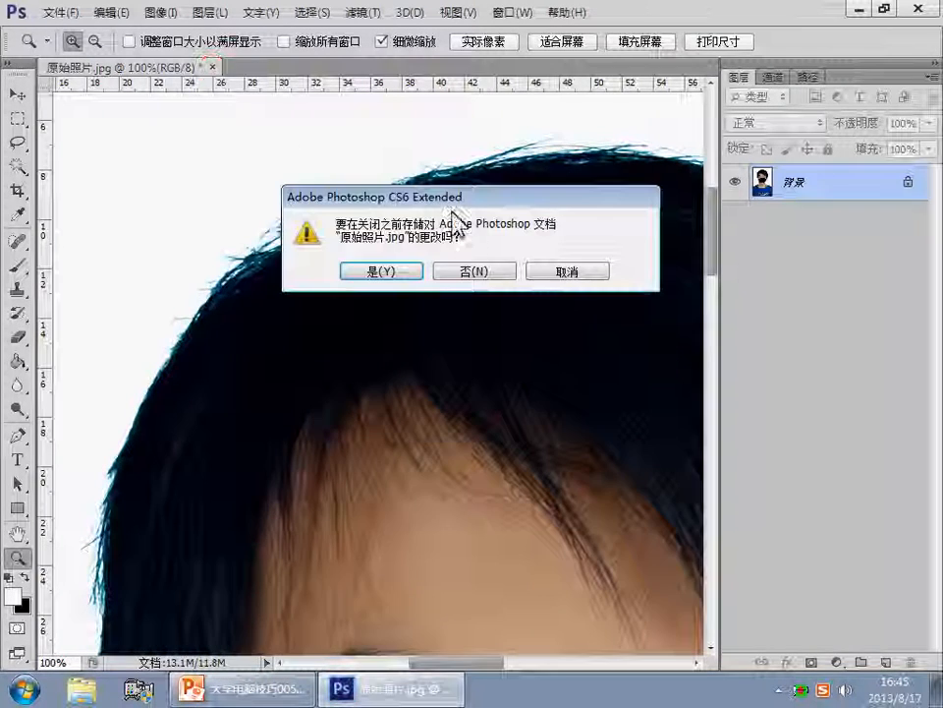
left_click(477, 269)
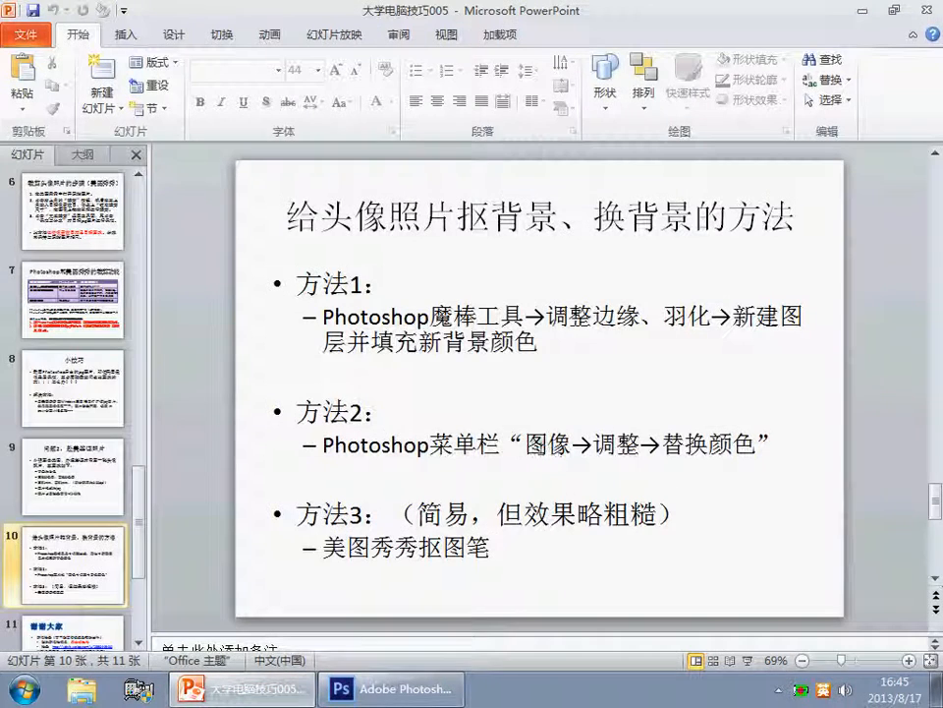
Examine methods 2 and 3 on the PowerPoint slide about removing and replacing portrait backgrounds.
left_click_drag(514, 446, 717, 499)
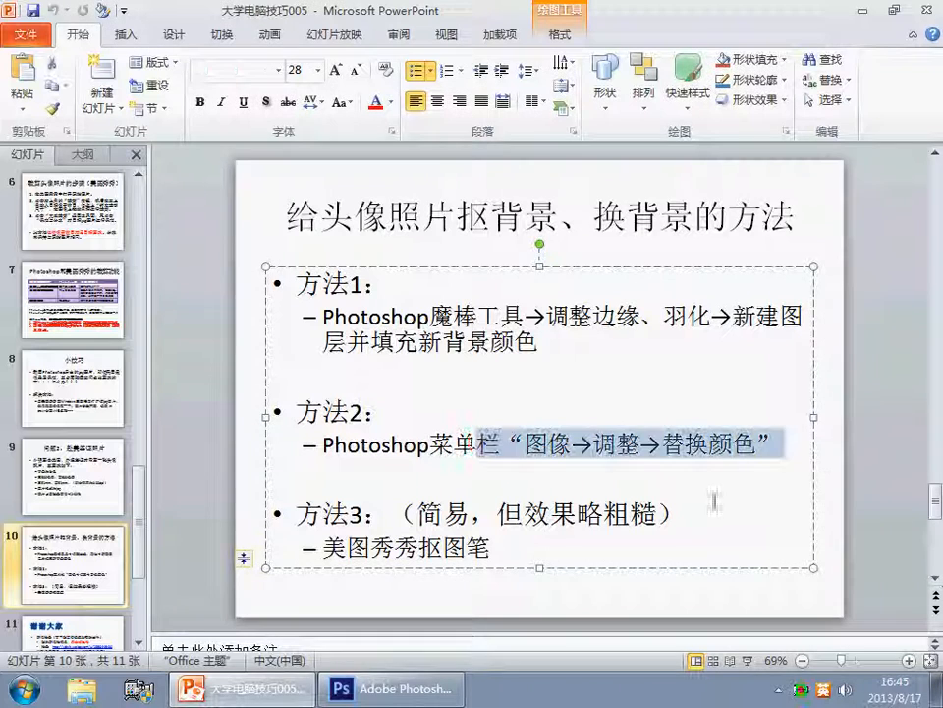
left_click(859, 499)
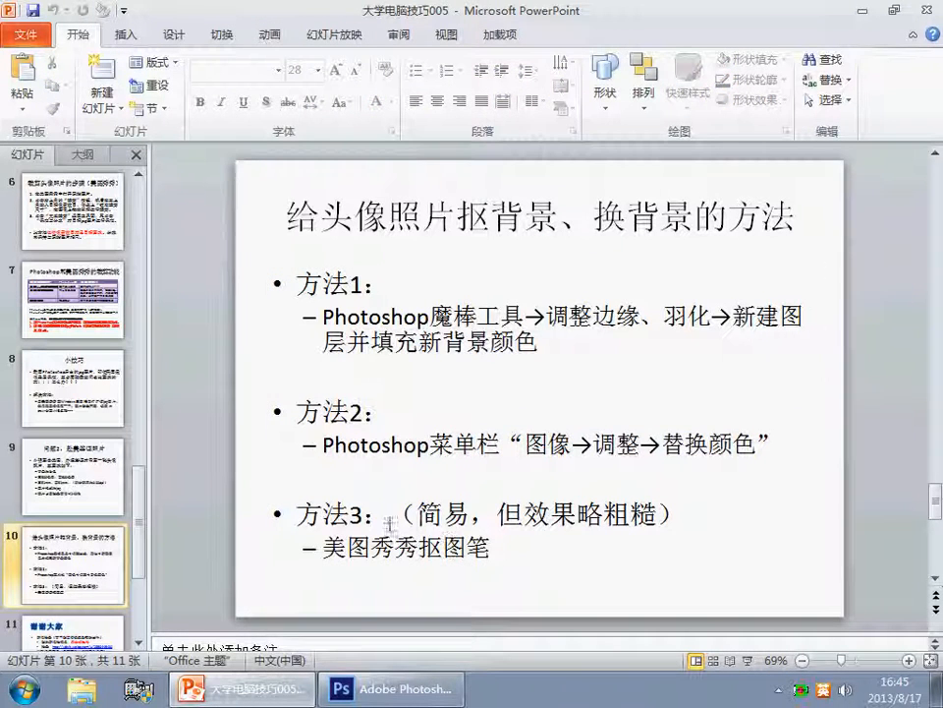
left_click_drag(390, 522, 506, 545)
left_click(445, 688)
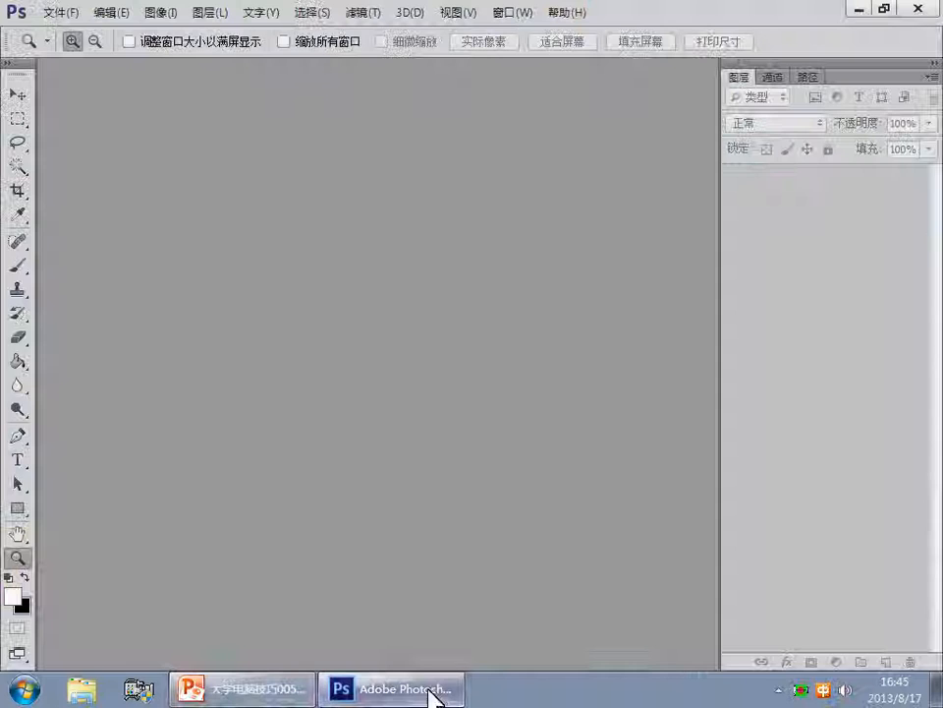
left_click(282, 693)
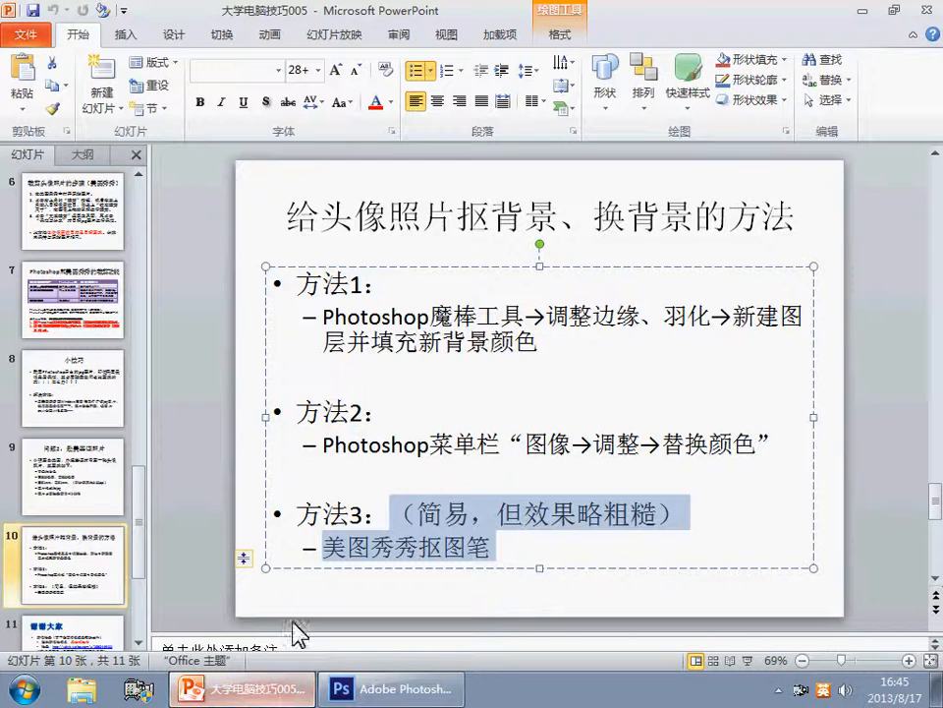
Minimize the open windows and launch 美图秀秀 from the desktop.
left_click(864, 11)
left_click(861, 10)
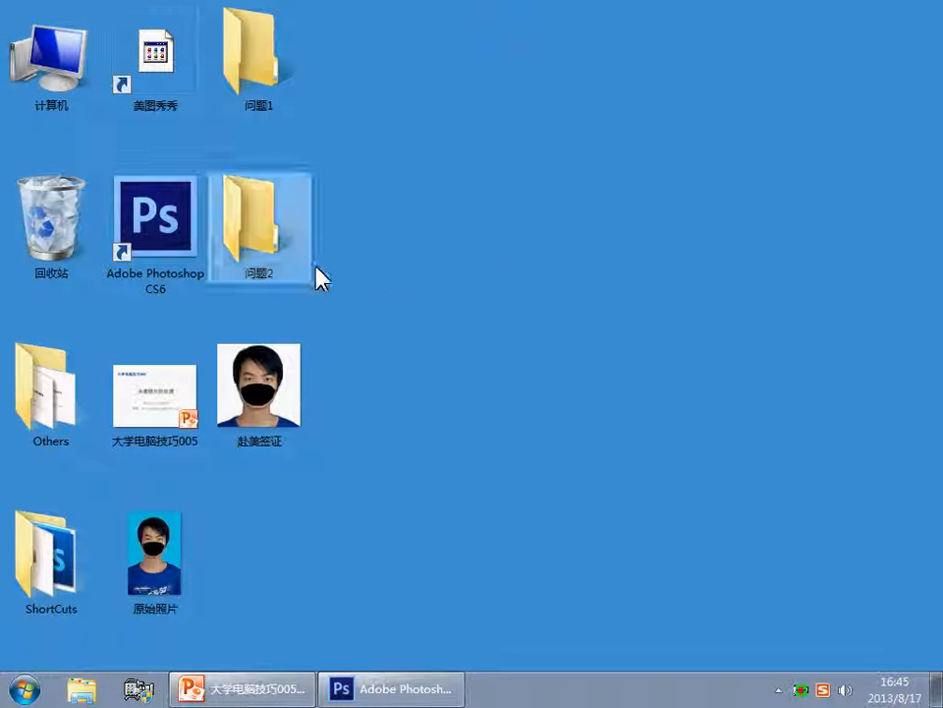
double_click(168, 59)
left_click(549, 381)
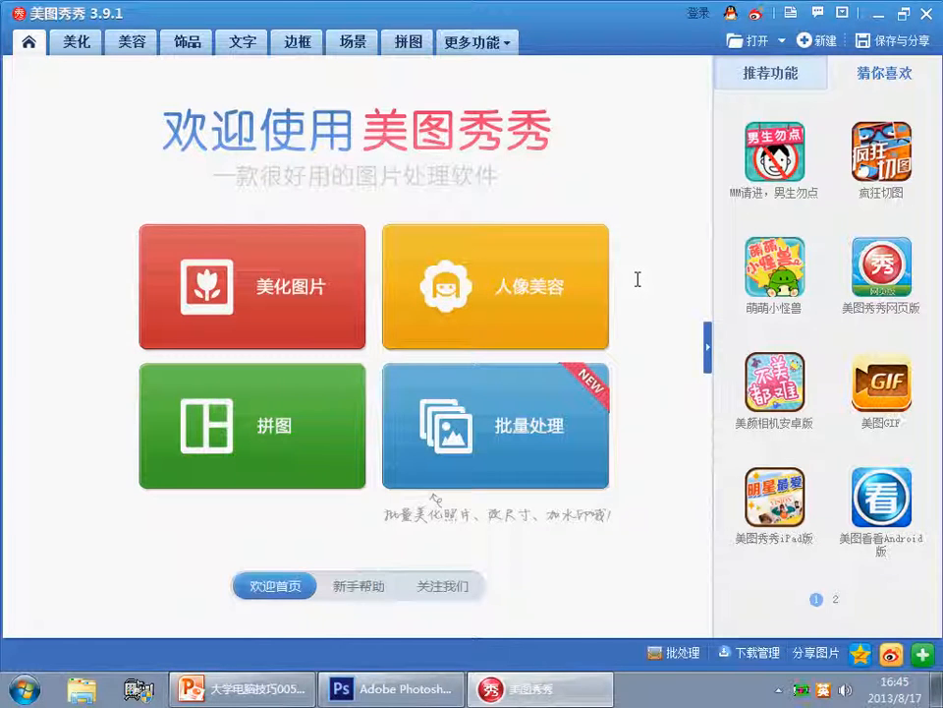
Open 原始照片 from the desktop at its original size, declining the reduction to the recommended size.
left_click(754, 49)
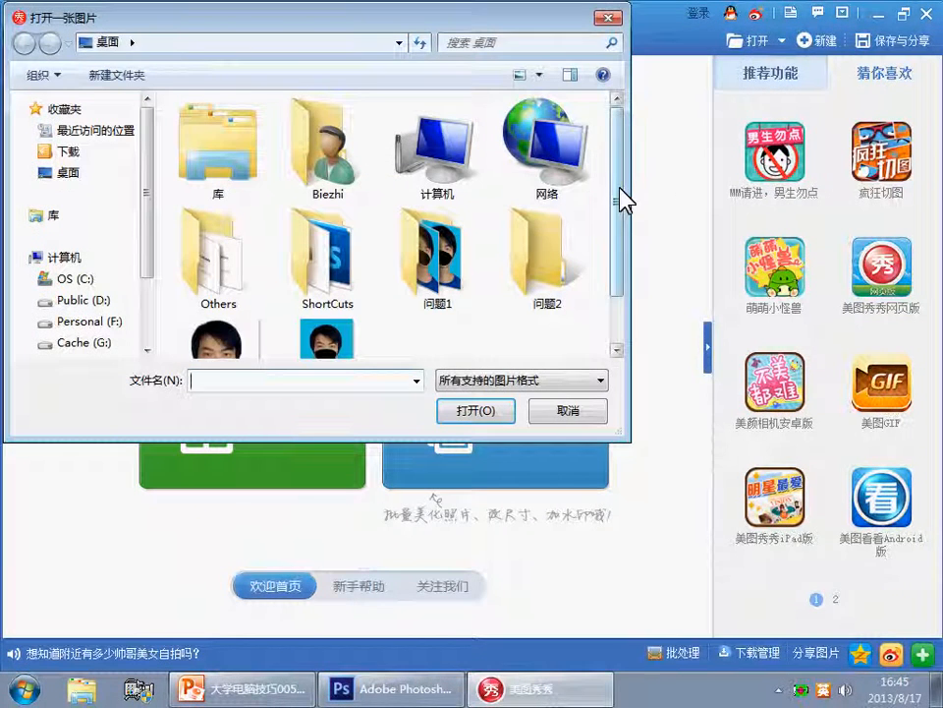
left_click_drag(621, 173, 621, 249)
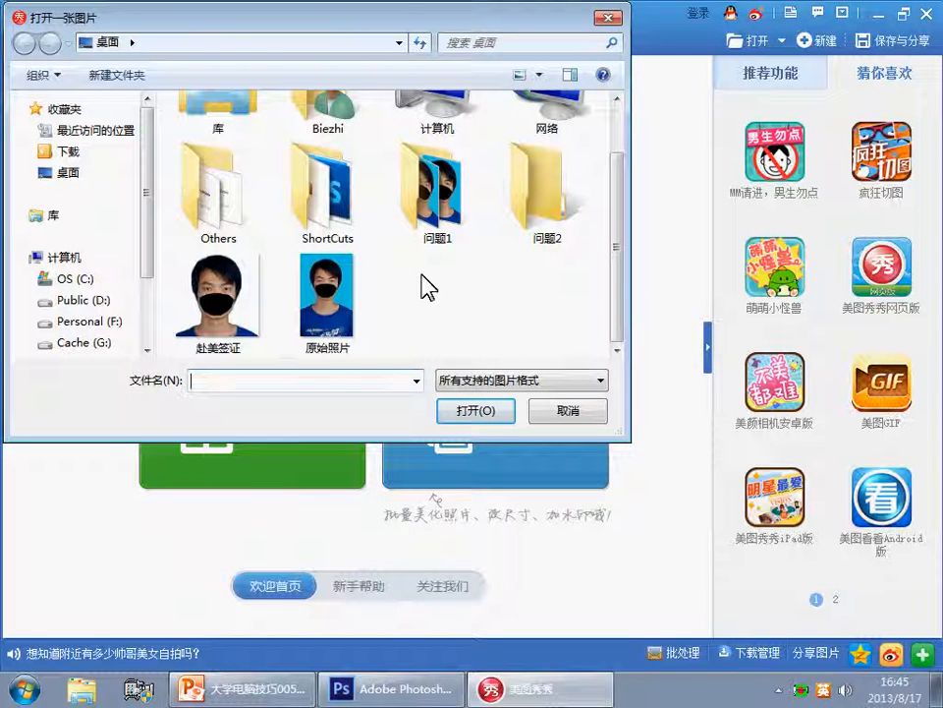
left_click(349, 299)
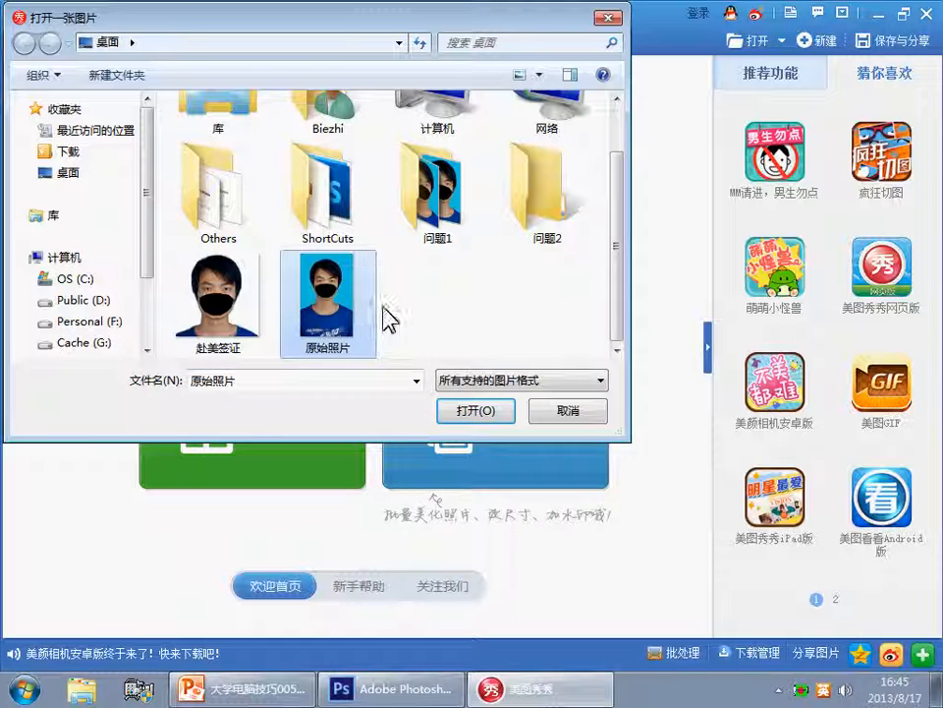
left_click(483, 415)
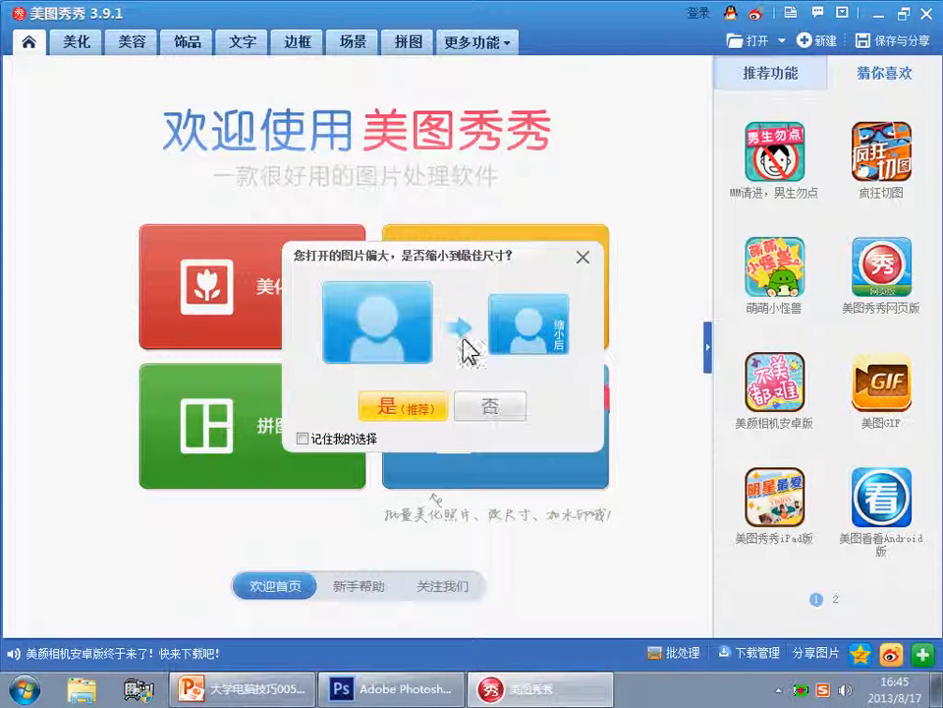
left_click(488, 413)
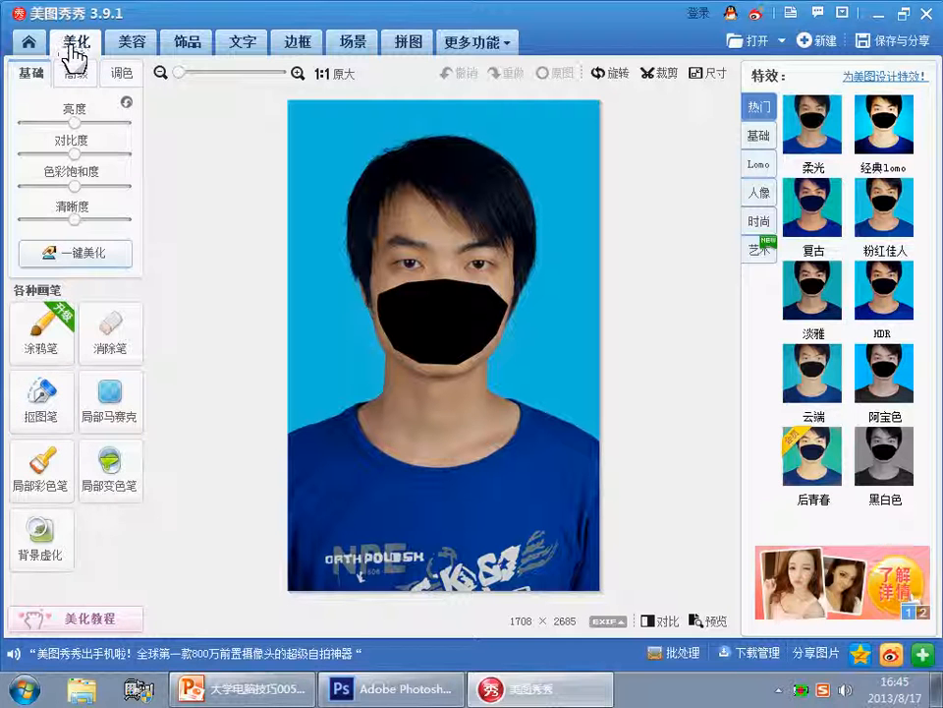
Select the whole person with automatic cutout by marking the head, torso and both lower corners of the shirt.
left_click(61, 414)
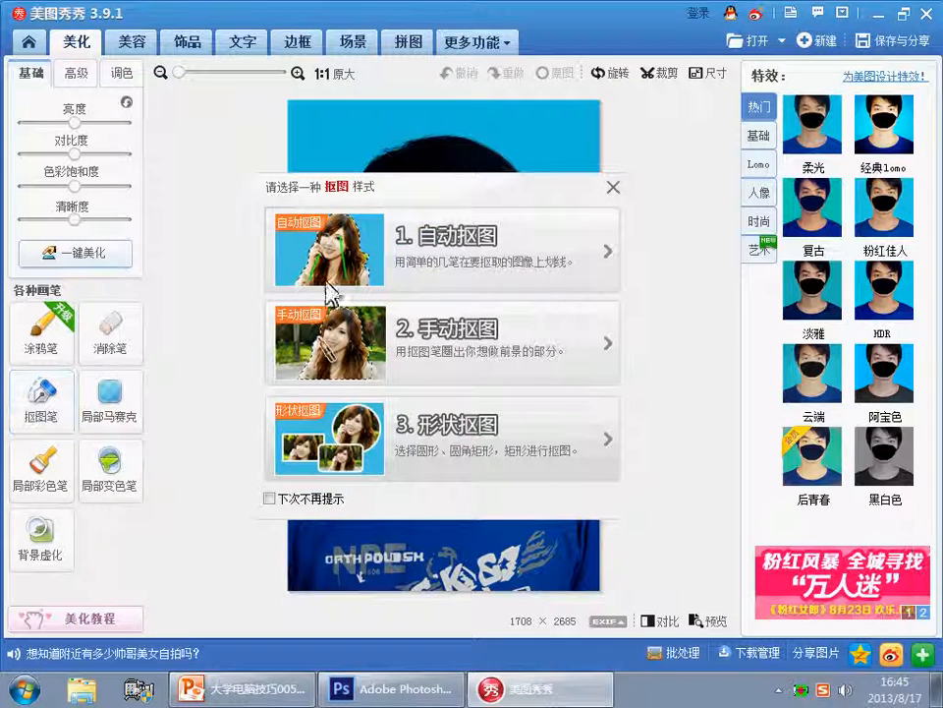
left_click(474, 255)
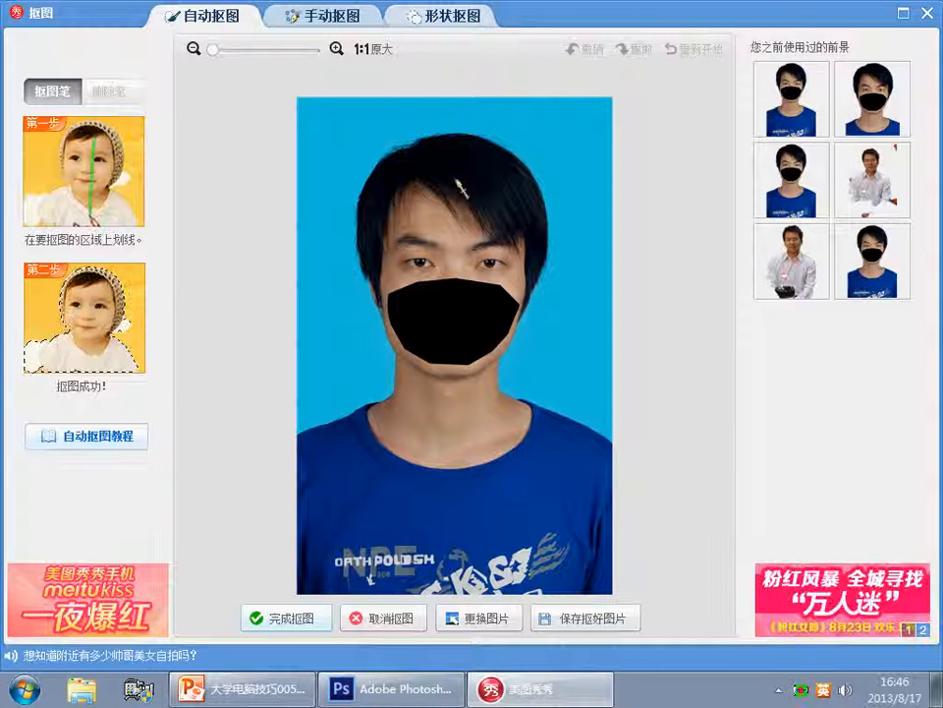
left_click_drag(451, 167, 452, 408)
left_click_drag(446, 531, 449, 575)
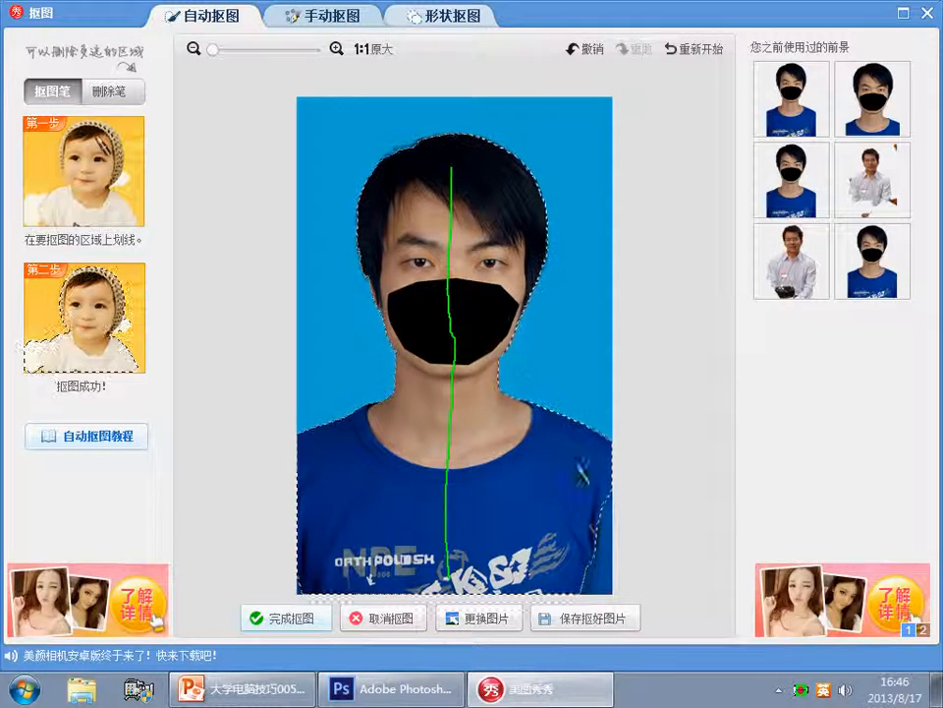
left_click_drag(609, 531, 607, 580)
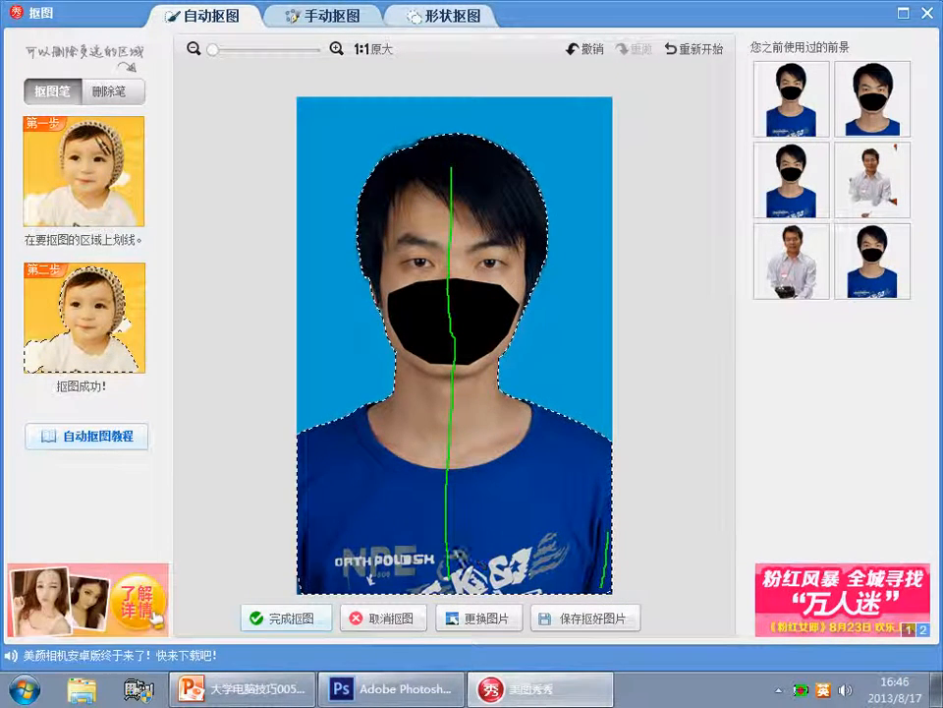
left_click(317, 578)
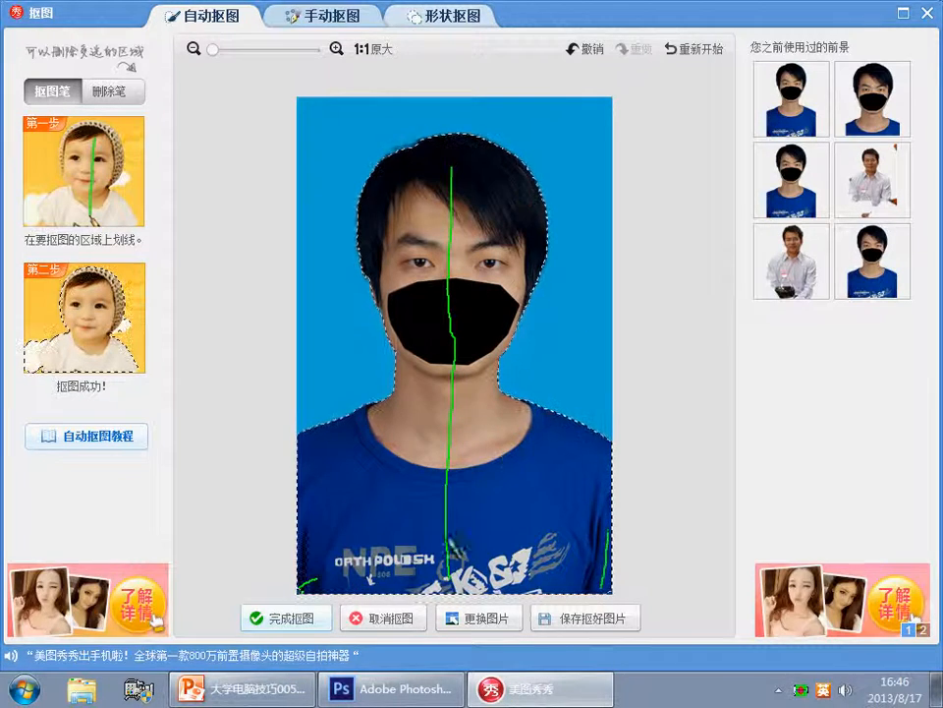
Finish the cutout, move the person to the middle of the transparent canvas, and close 美图秀秀 without saving.
left_click(300, 623)
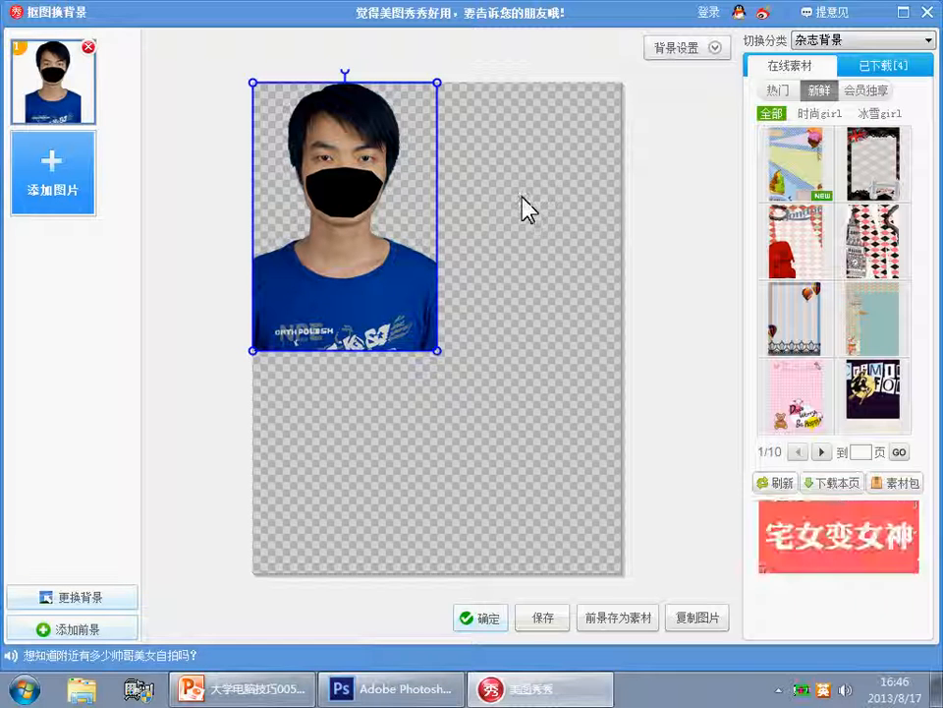
left_click_drag(365, 303, 442, 393)
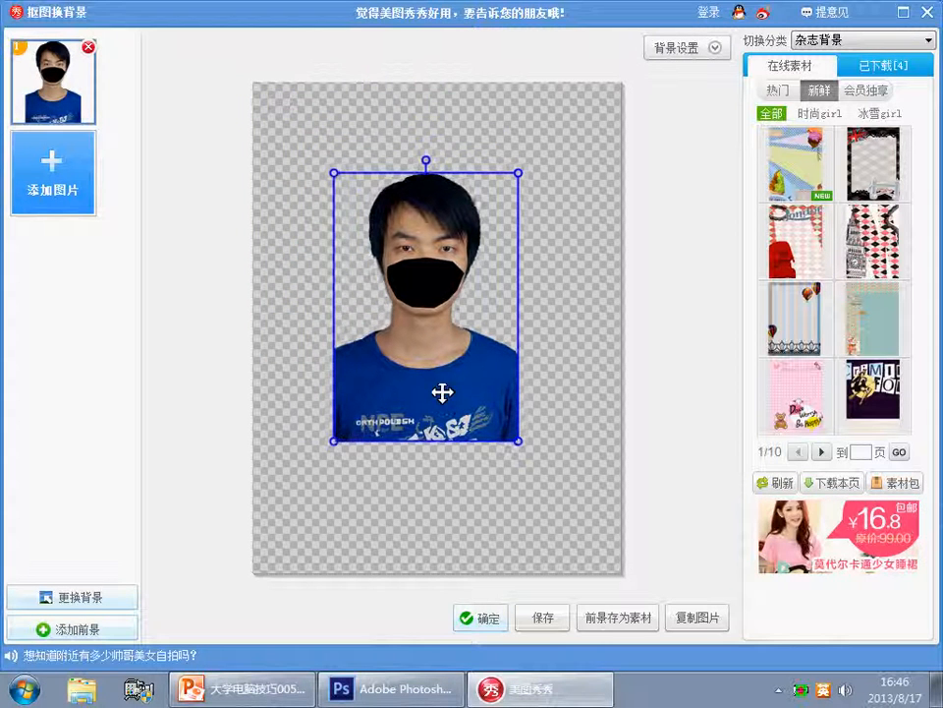
left_click(587, 210)
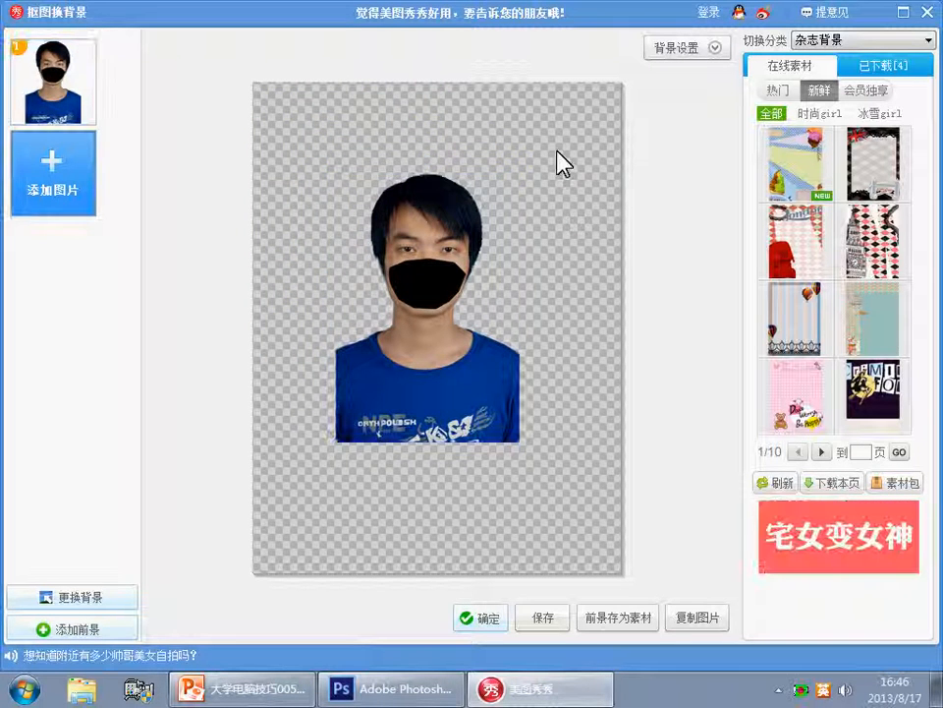
left_click(928, 12)
left_click(927, 11)
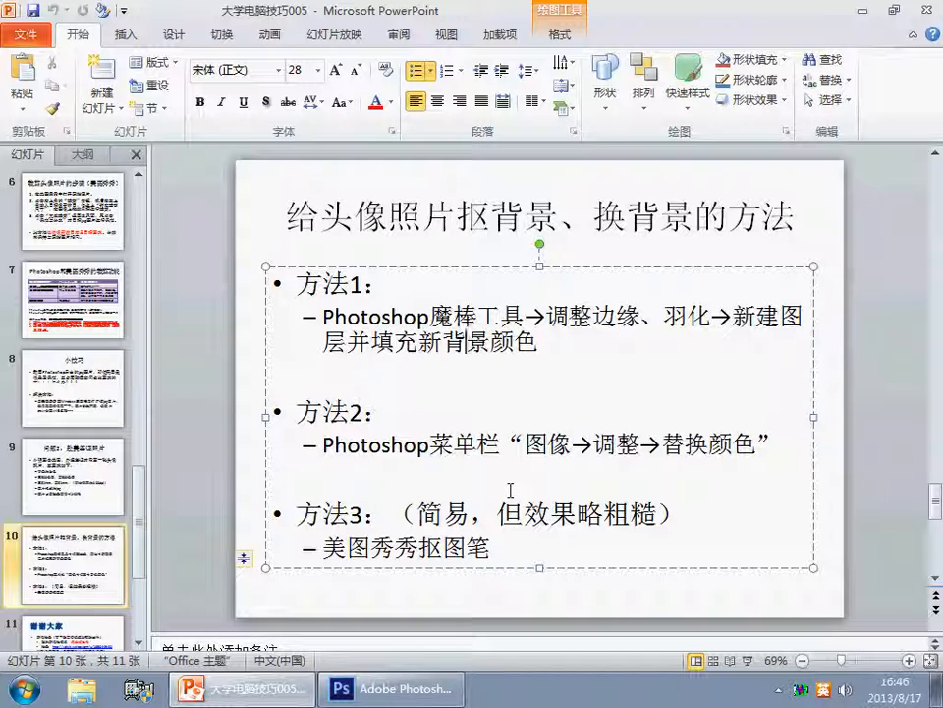
Compare the 美图秀秀 cutout method with the two Photoshop methods on the PowerPoint background replacement slide.
left_click_drag(499, 549, 463, 551)
left_click(438, 550)
left_click(418, 514)
left_click_drag(391, 514, 684, 511)
left_click(491, 548)
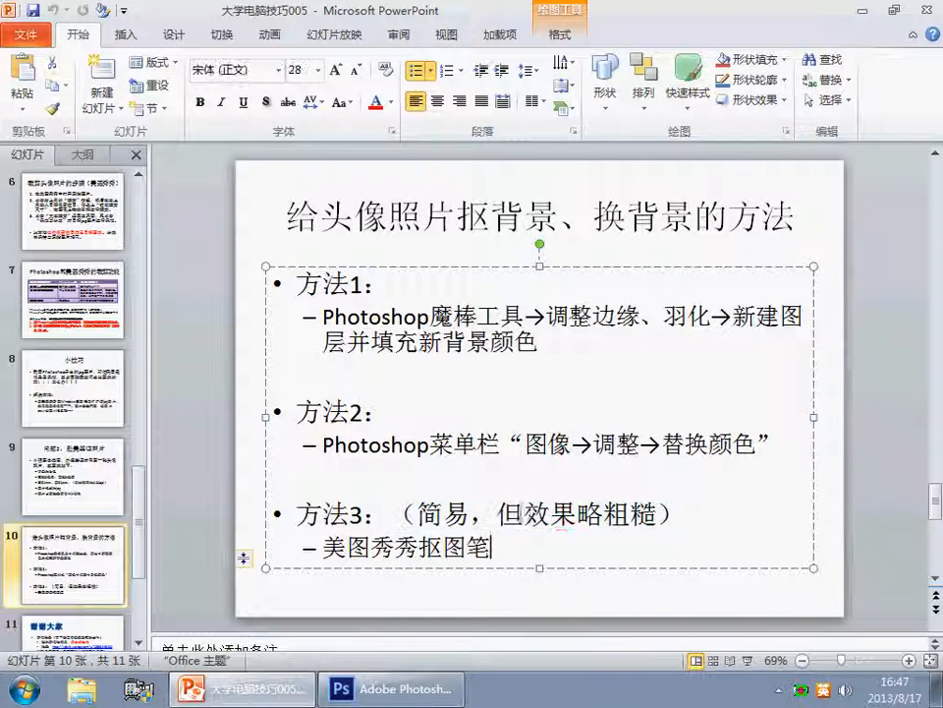
left_click_drag(785, 444, 290, 252)
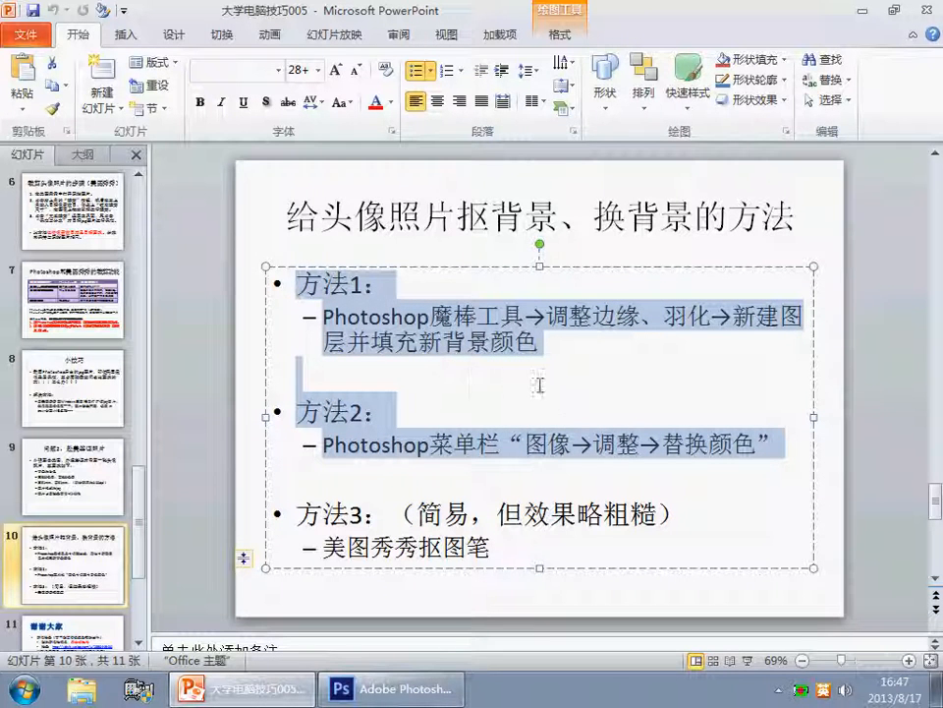
left_click(239, 543)
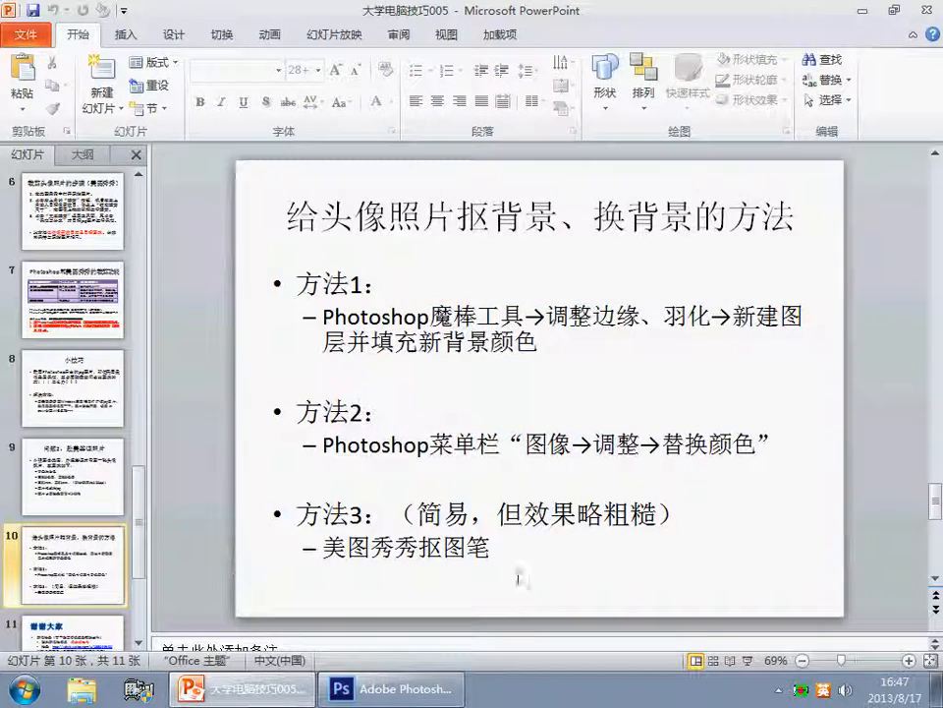
Start the slide show from the current slide and advance to the closing 谢谢大家 slide.
left_click(749, 661)
left_click(639, 350)
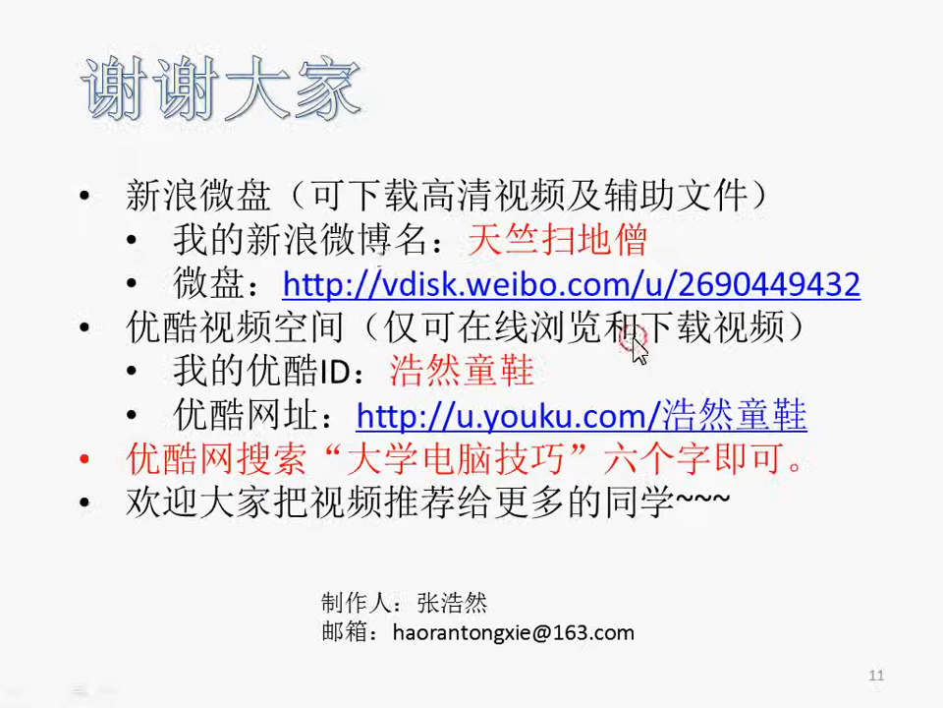